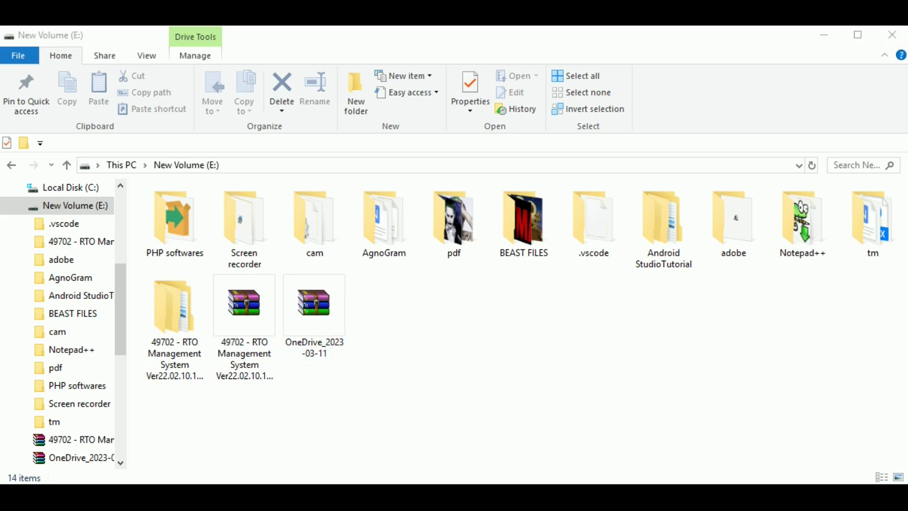
Extract OneDrive_2023-03-11 in place on E: and open the 53908 - Online Dental Clinic v23.03.11.17.03 folder.
click(228, 313)
click(309, 313)
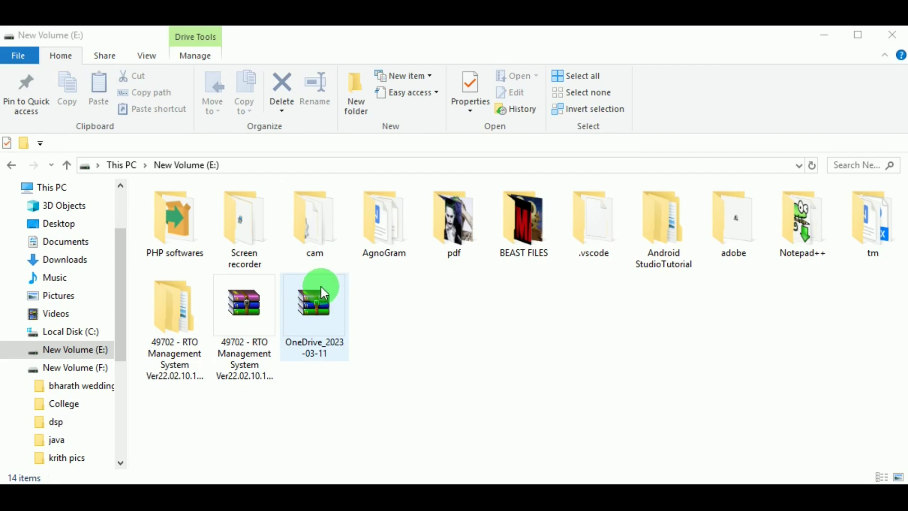
click(321, 286)
click(316, 343)
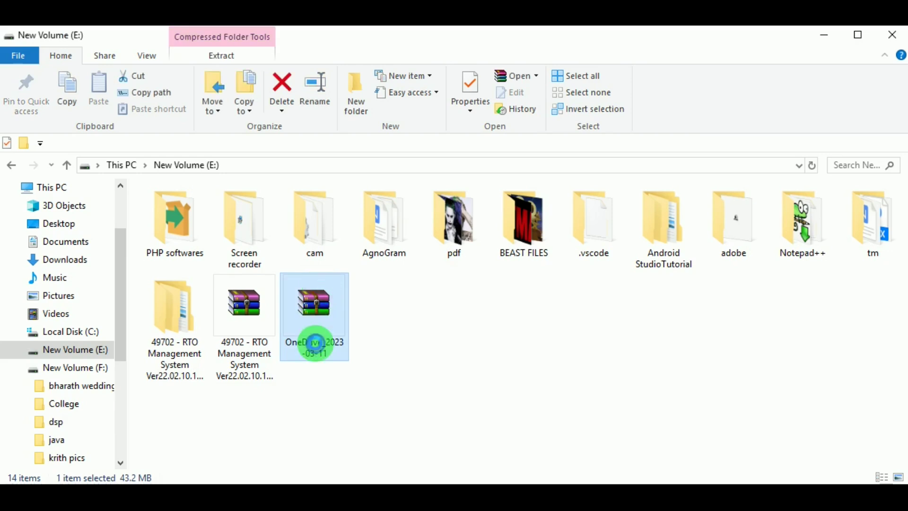
right_click(316, 343)
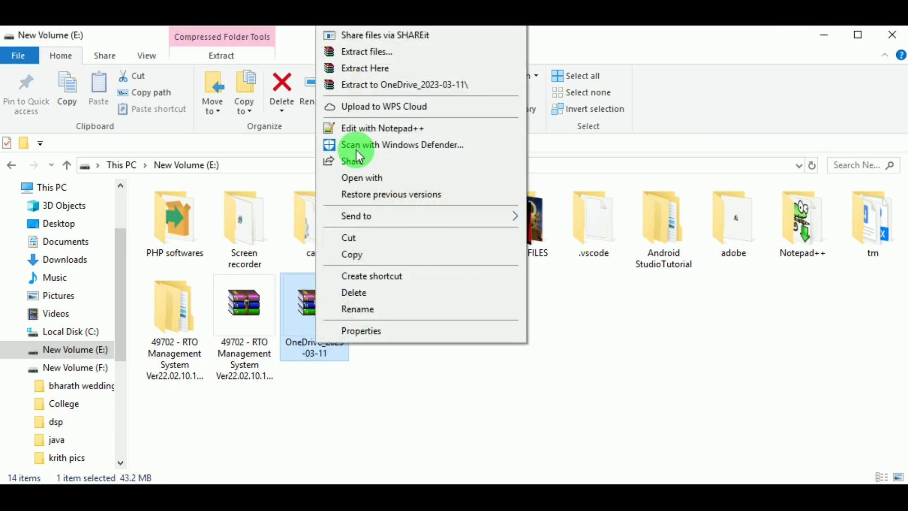
click(361, 74)
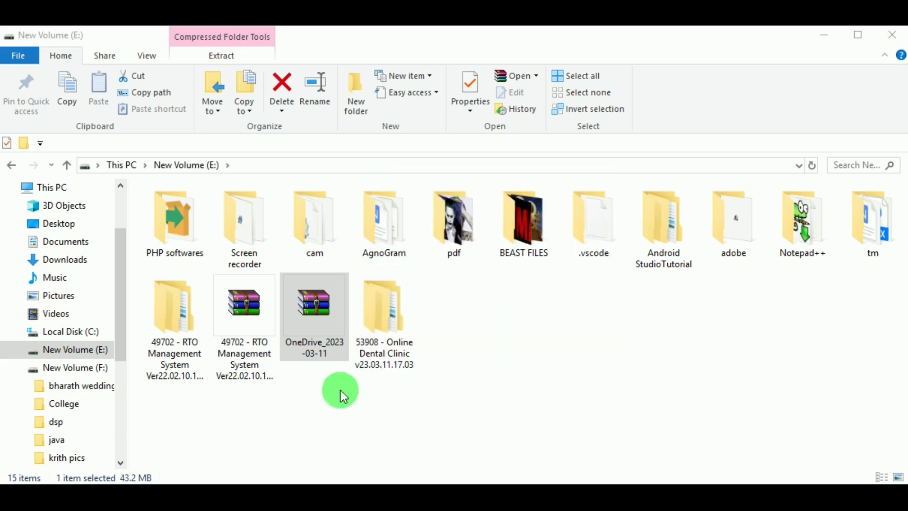
double_click(373, 359)
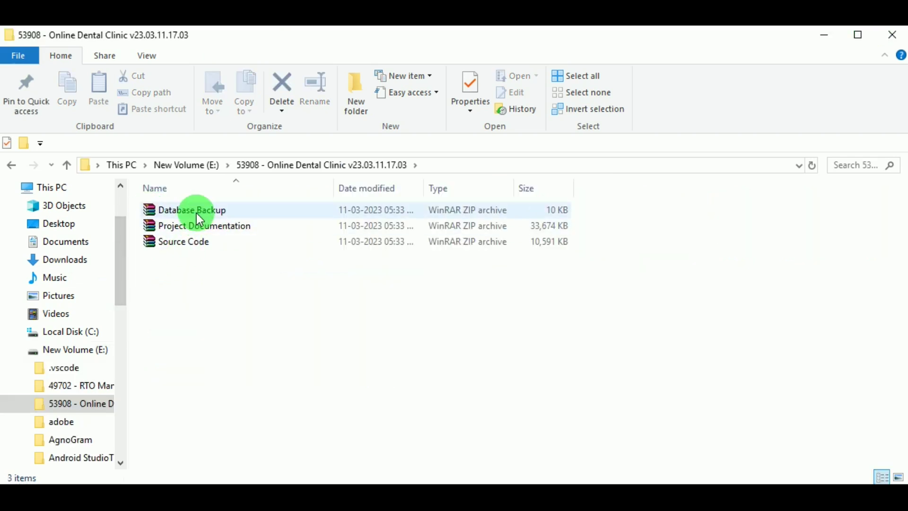
Extract the Database Backup, Project Documentation and Source Code ZIPs here, then select Database Backup.
click(197, 213)
right_click(197, 211)
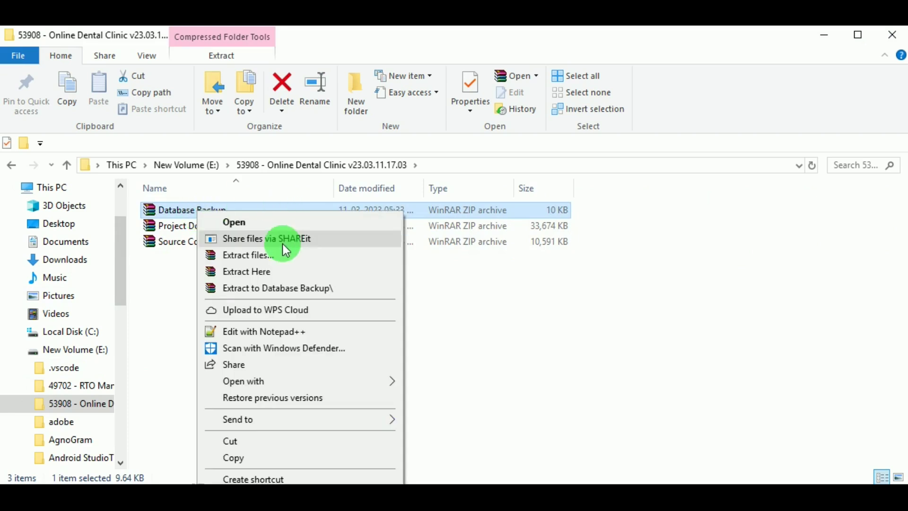
click(272, 273)
click(194, 227)
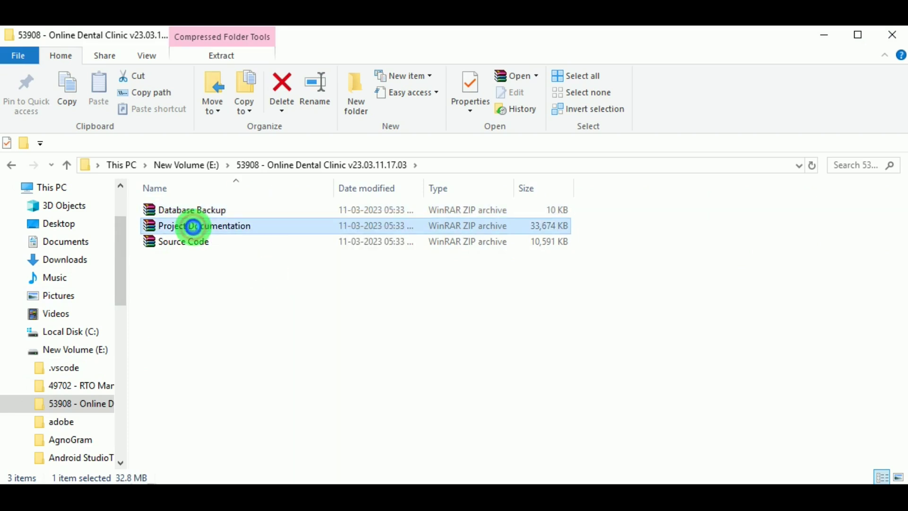
right_click(194, 227)
click(242, 272)
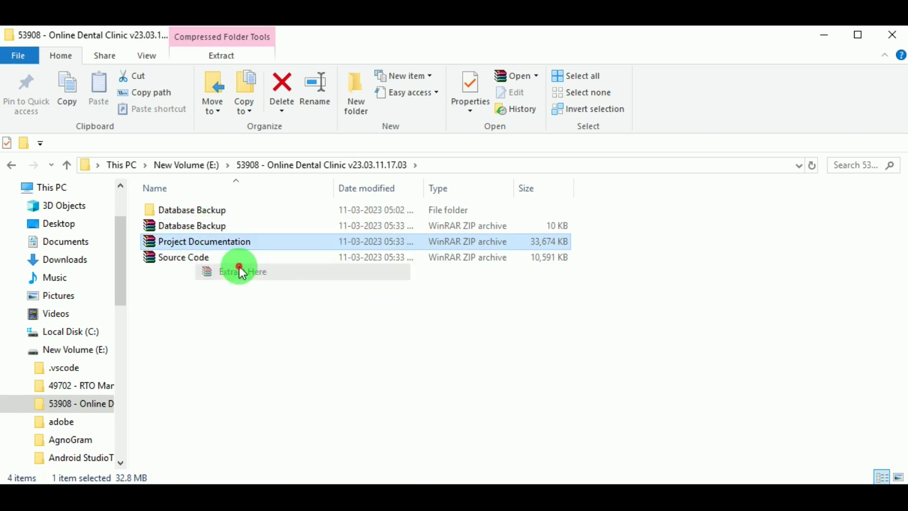
click(187, 261)
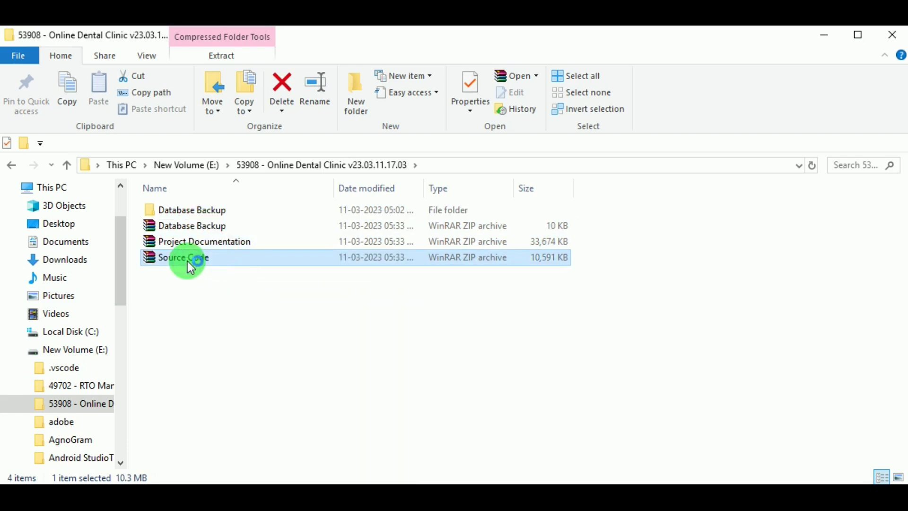
right_click(187, 261)
click(220, 273)
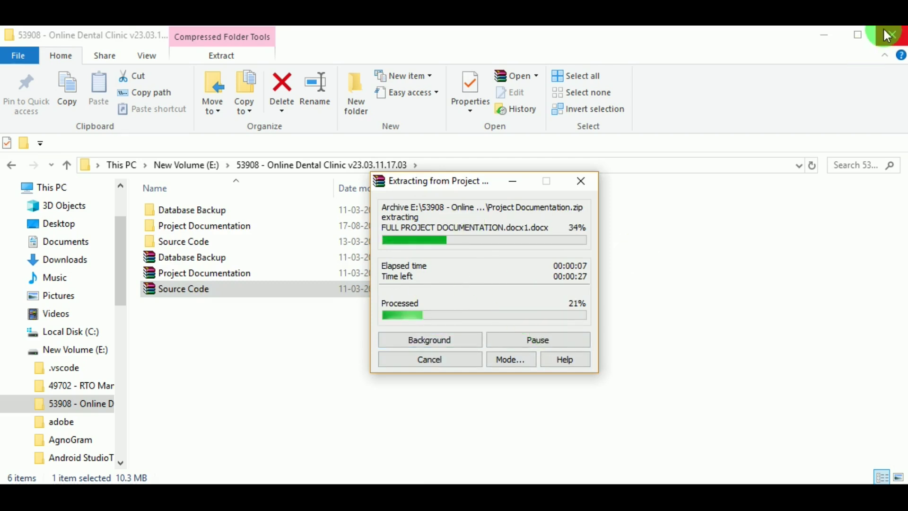
click(681, 251)
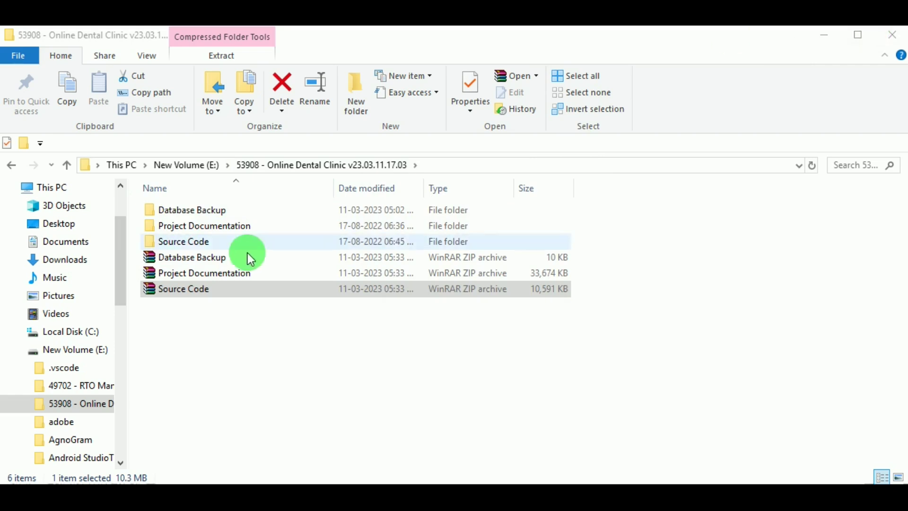
click(190, 217)
double_click(190, 217)
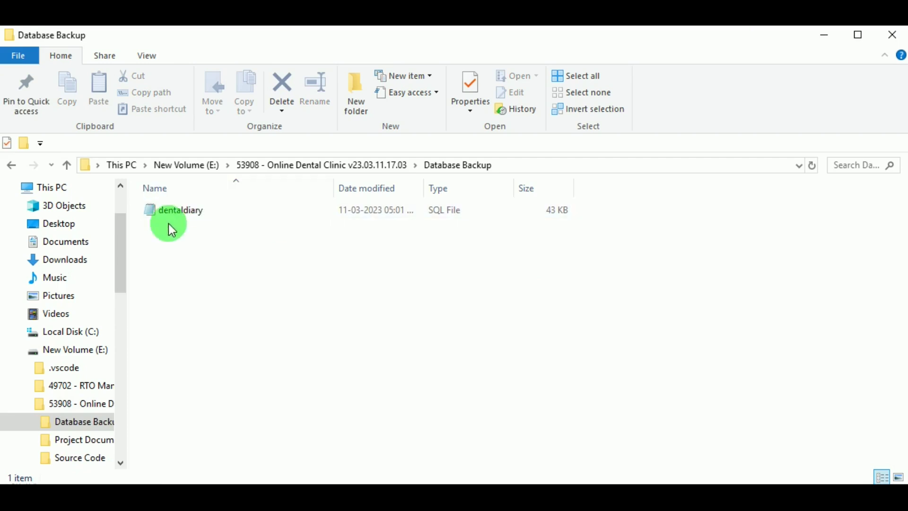
click(366, 170)
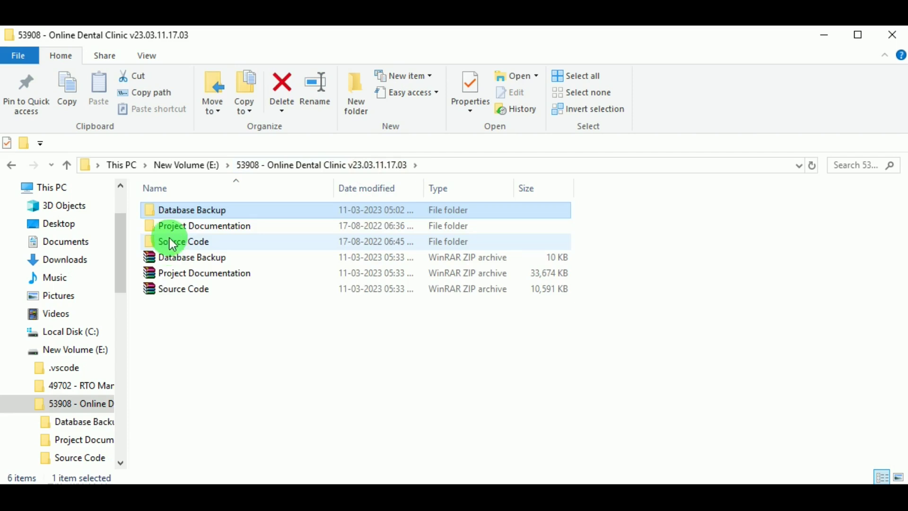
click(182, 228)
double_click(182, 230)
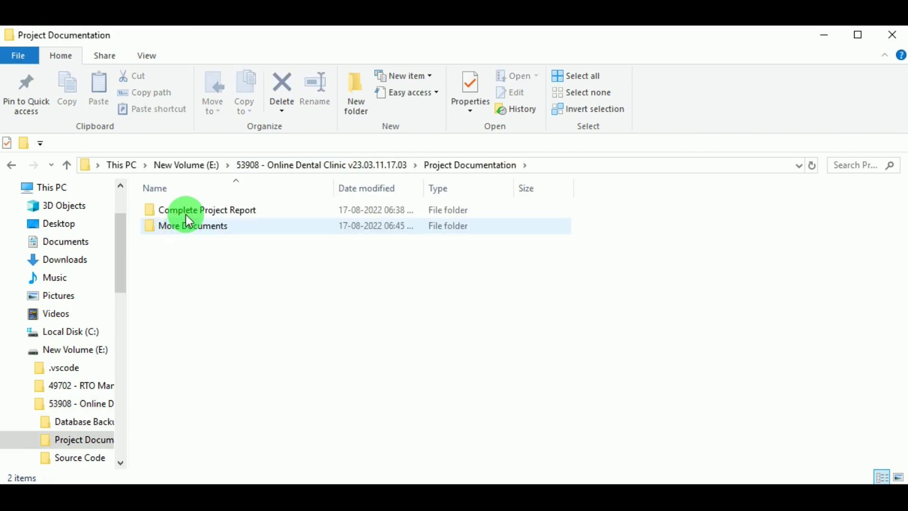
click(378, 167)
double_click(226, 239)
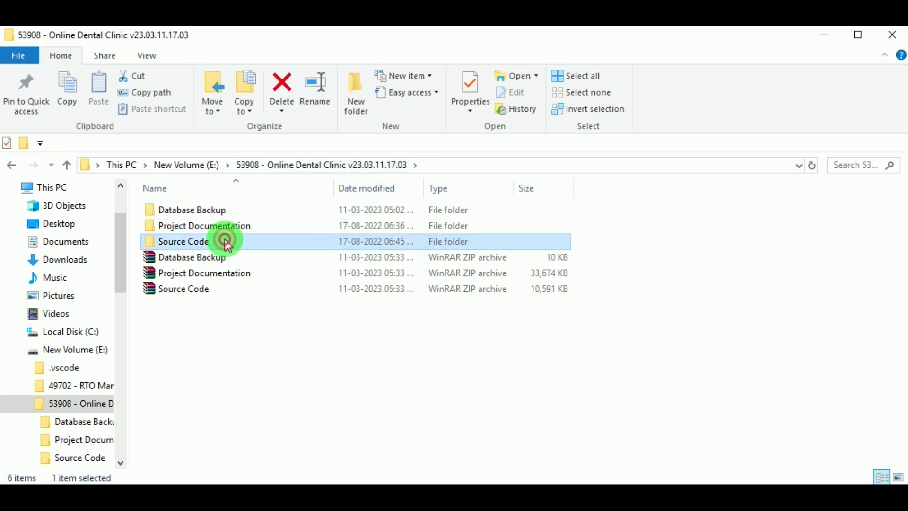
scroll(298, 263, down, 8)
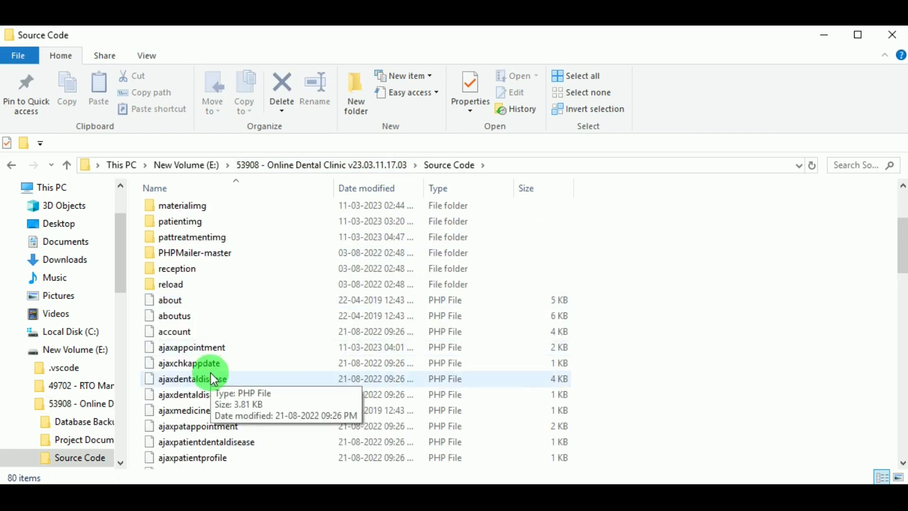
key(alt+Left)
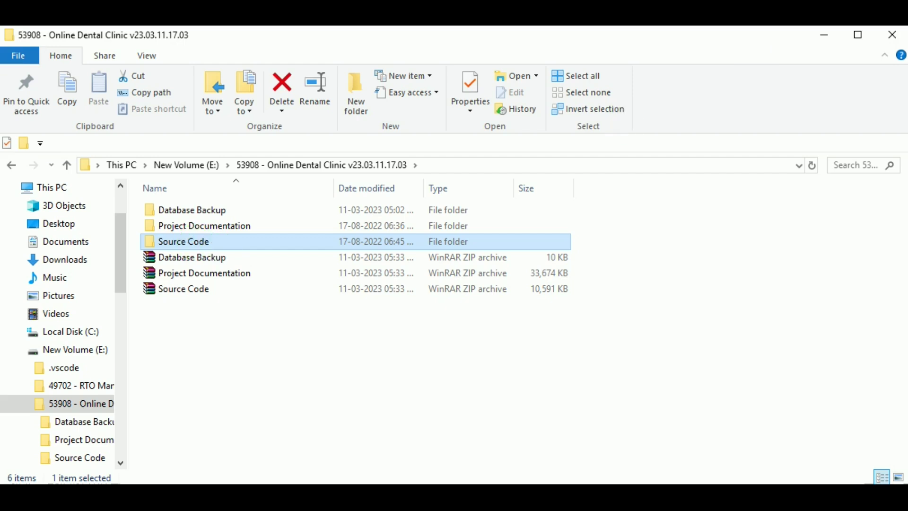
Copy the extracted Source Code folder and navigate to C:\xampp\htdocs.
click(189, 243)
right_click(188, 245)
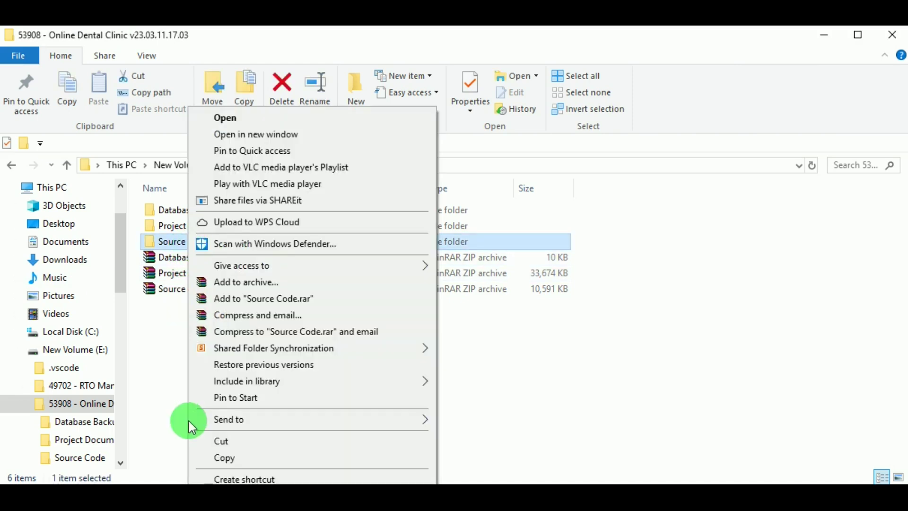
click(232, 458)
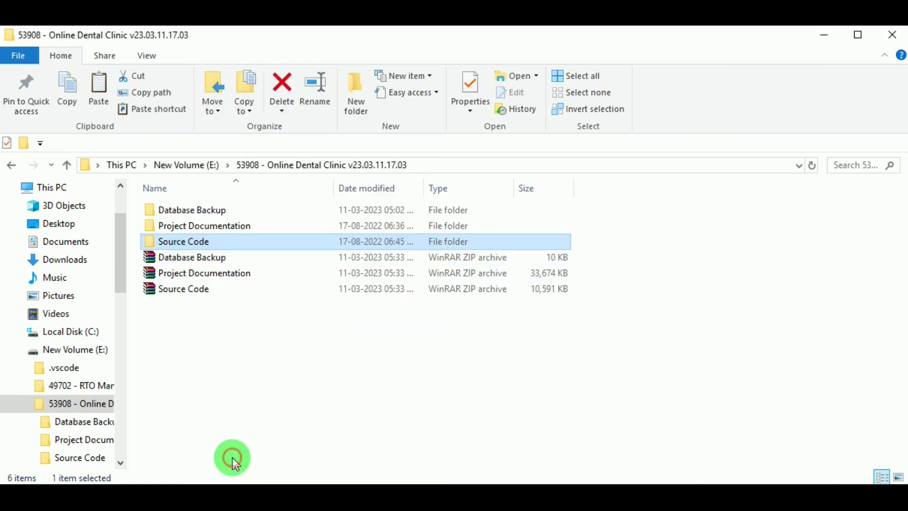
click(74, 341)
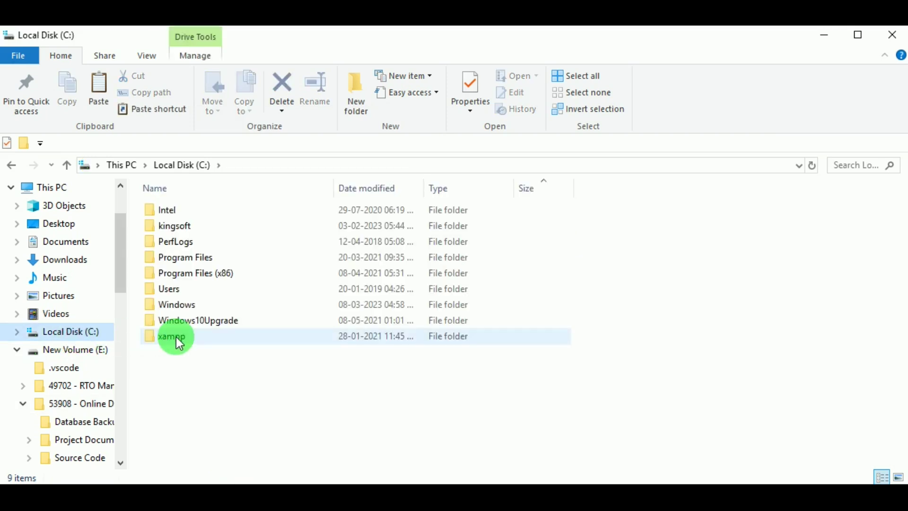
click(203, 342)
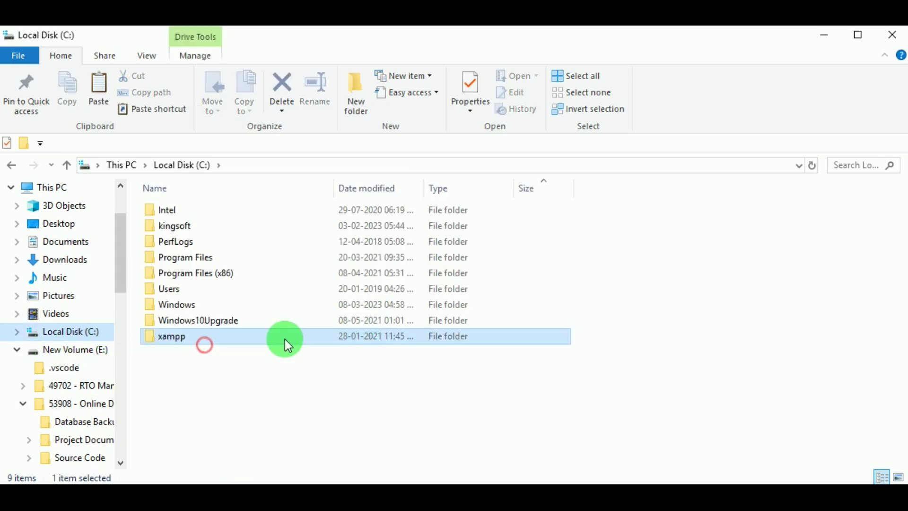
double_click(214, 336)
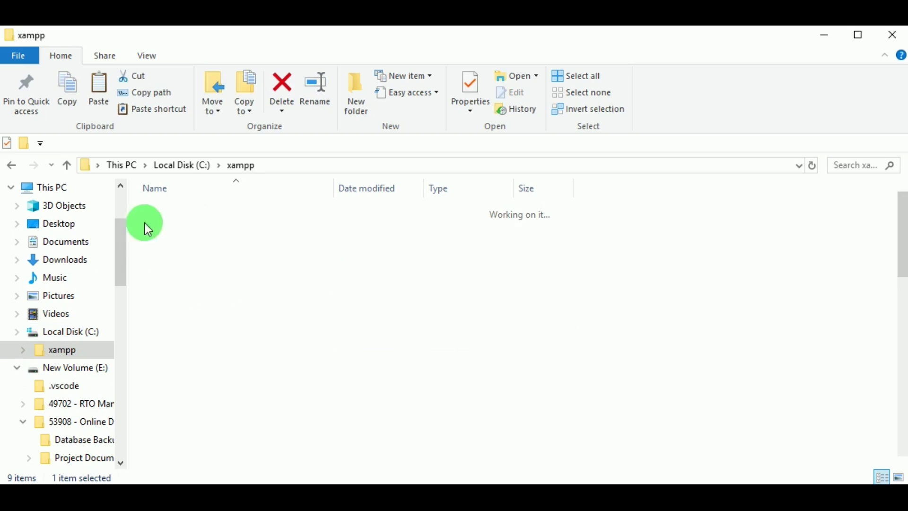
click(182, 296)
double_click(182, 296)
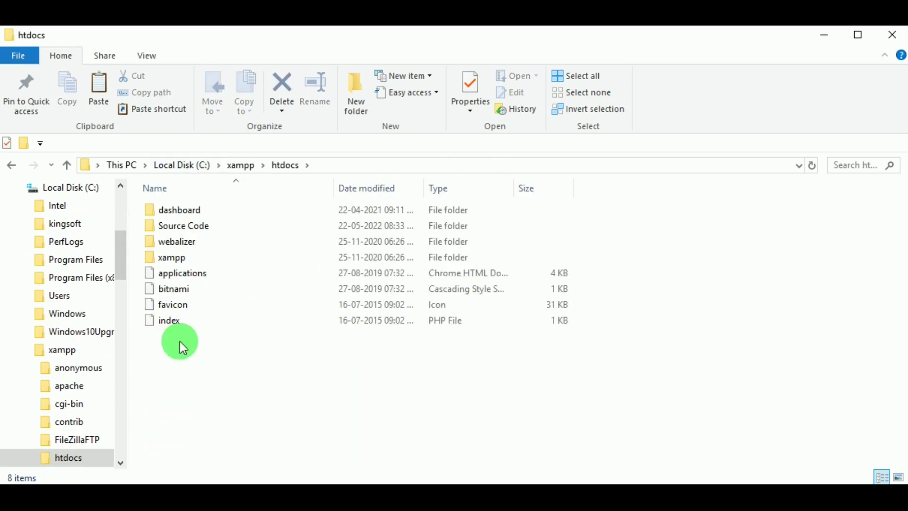
Delete the old Source Code folder in htdocs and paste the copied one in its place.
right_click(197, 350)
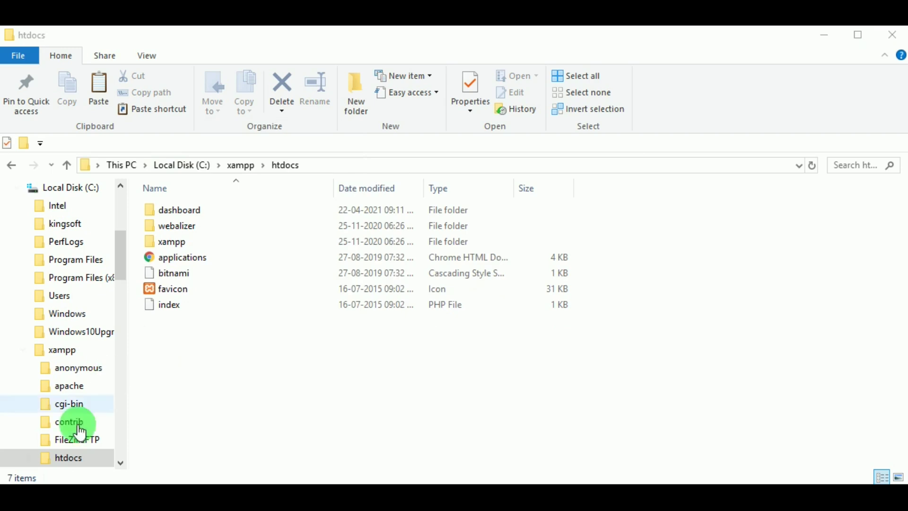
right_click(228, 335)
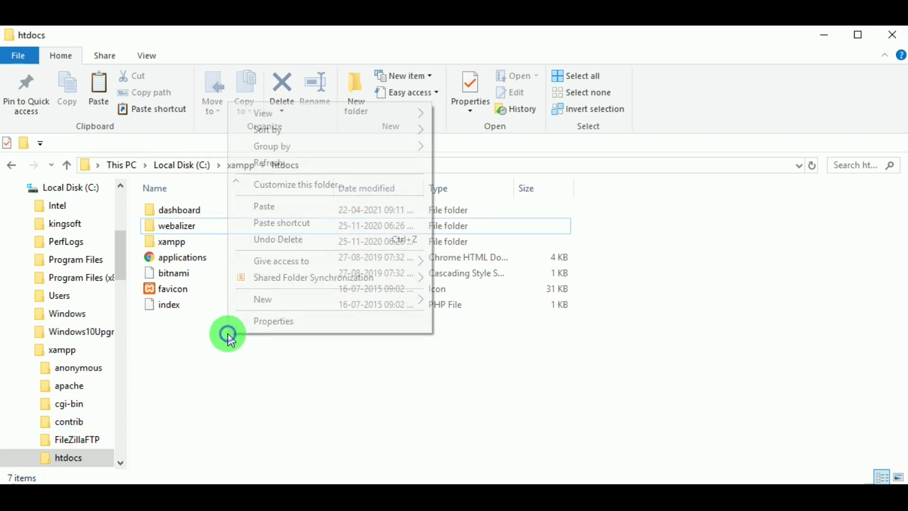
click(286, 212)
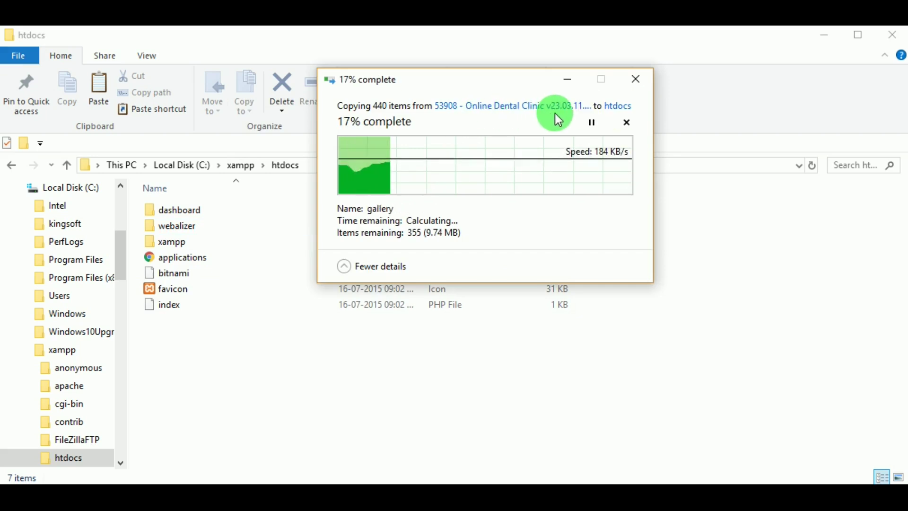
click(871, 57)
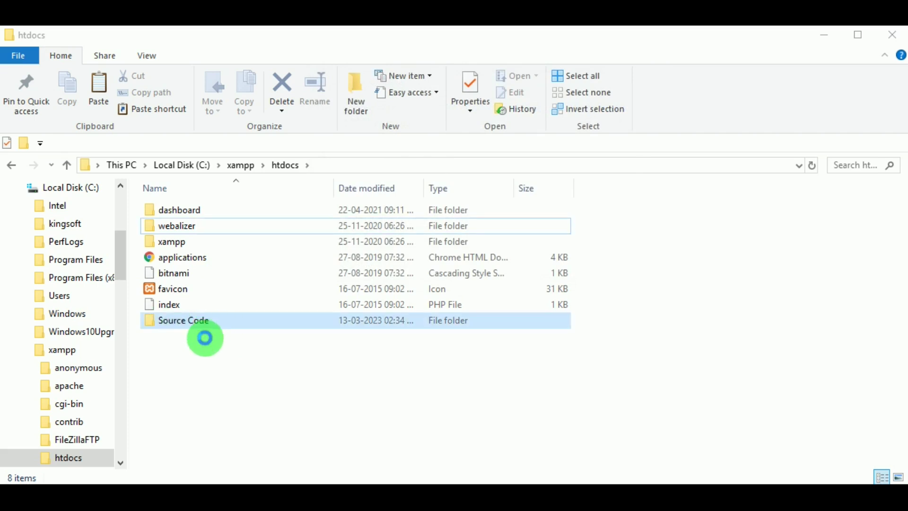
Rename the pasted Source Code folder in htdocs to 'dentalclinic'.
click(183, 325)
click(189, 340)
click(188, 320)
right_click(179, 332)
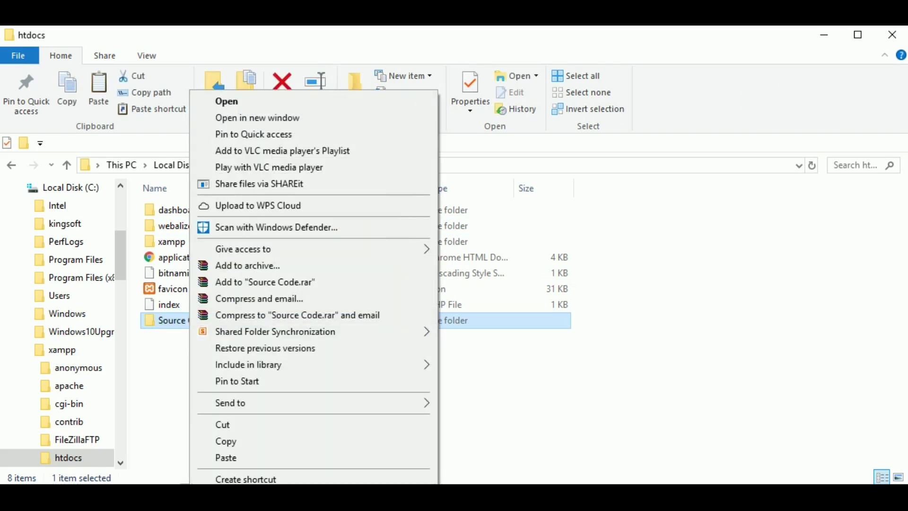
key(m)
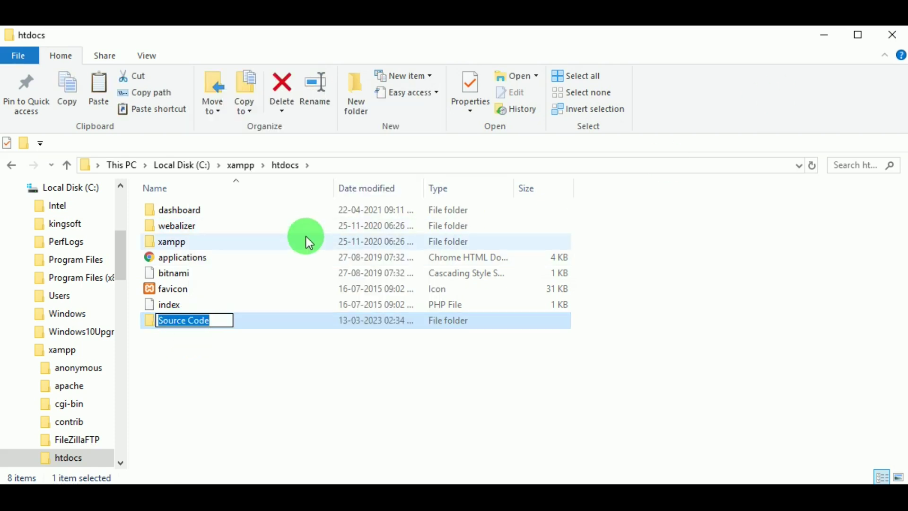
key(BackSpace)
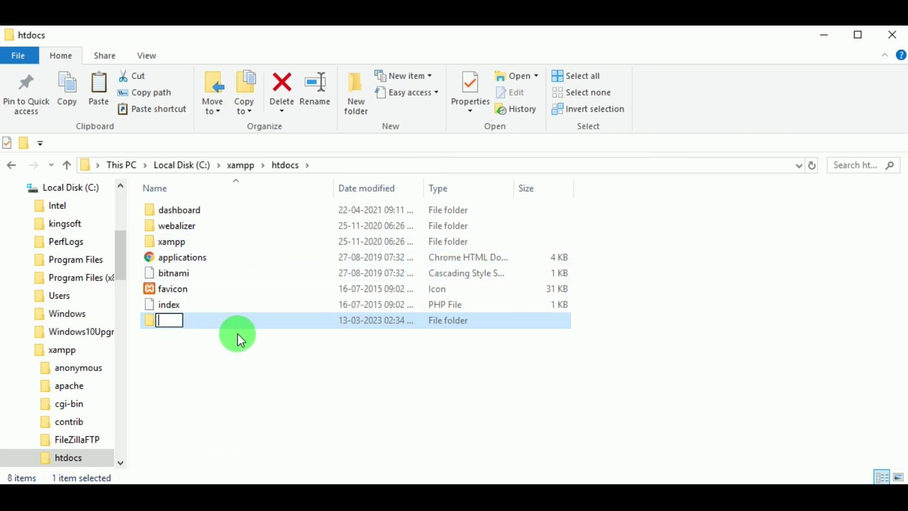
text(dental)
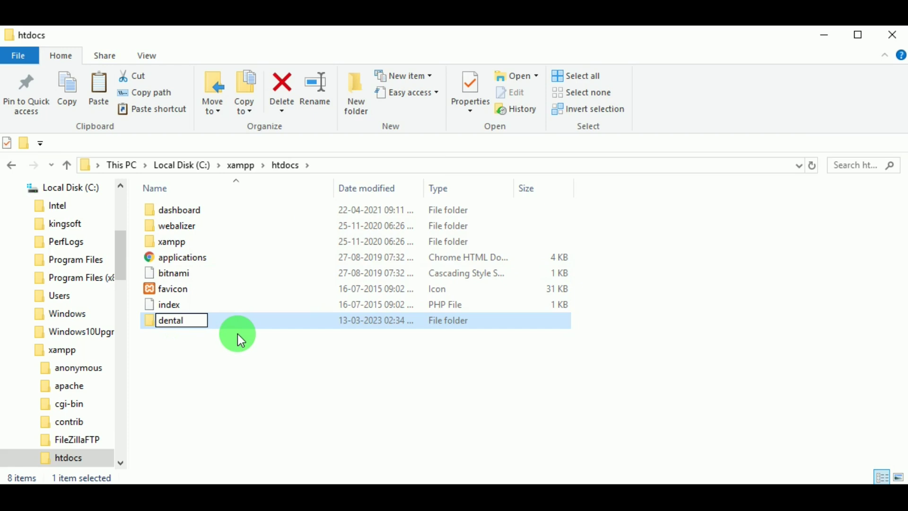
text(clinic)
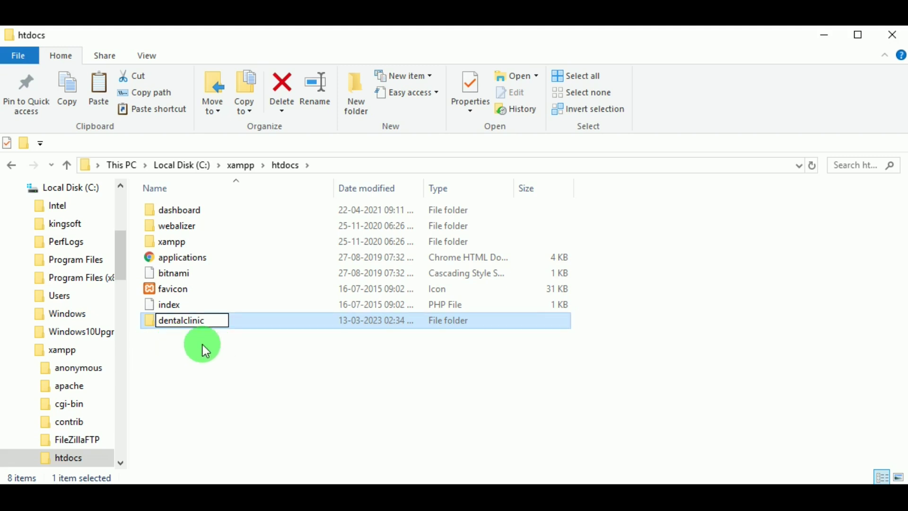
click(200, 365)
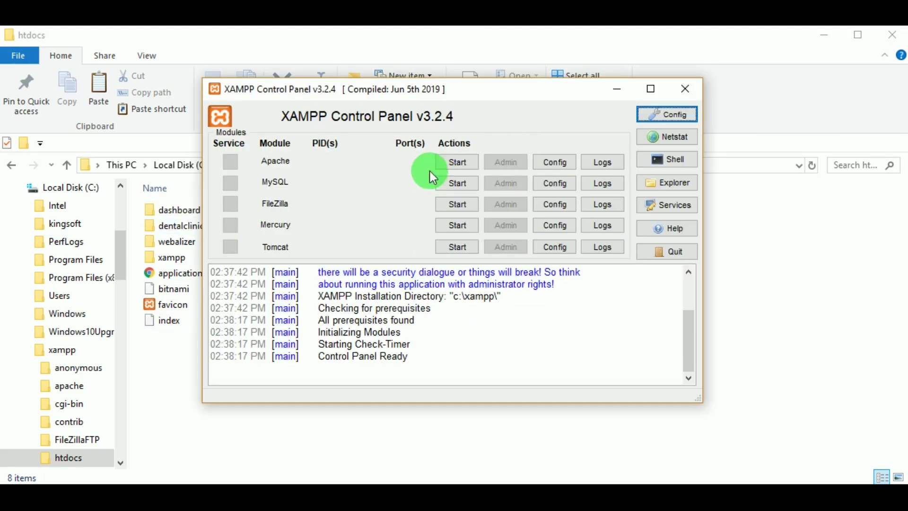
Start Apache and MySQL in XAMPP, minimize the panel, and paste the phpMyAdmin address into Chrome.
click(447, 162)
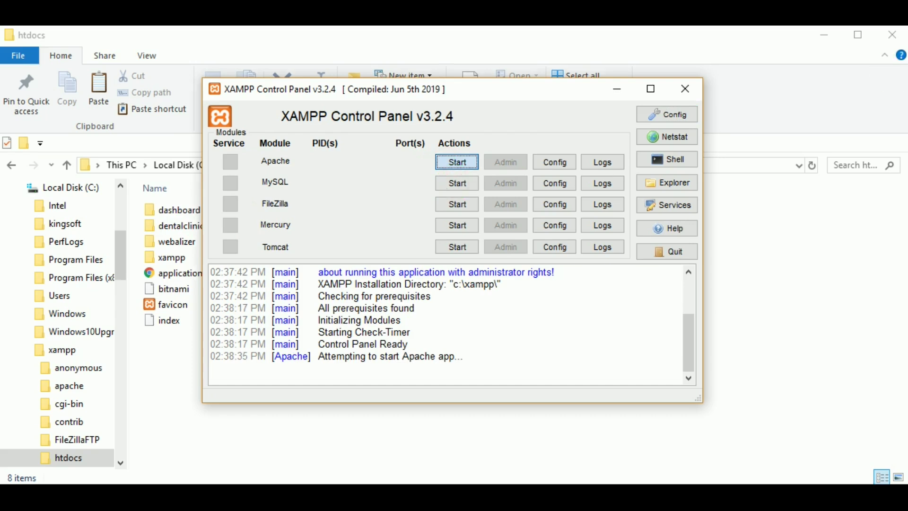
click(457, 183)
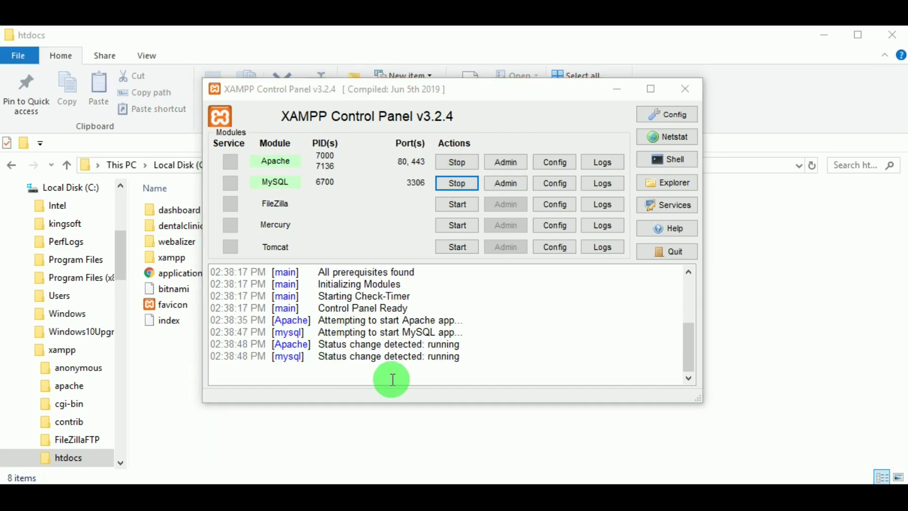
click(620, 89)
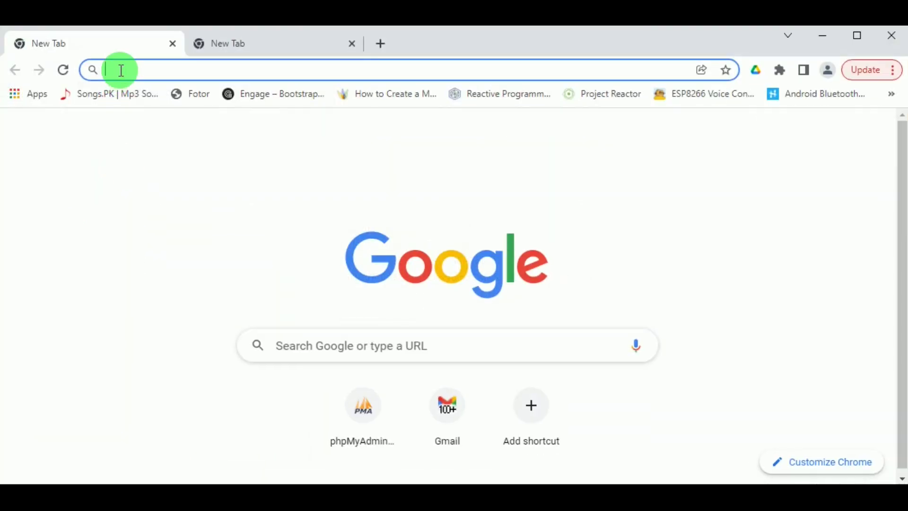
key(ctrl+v)
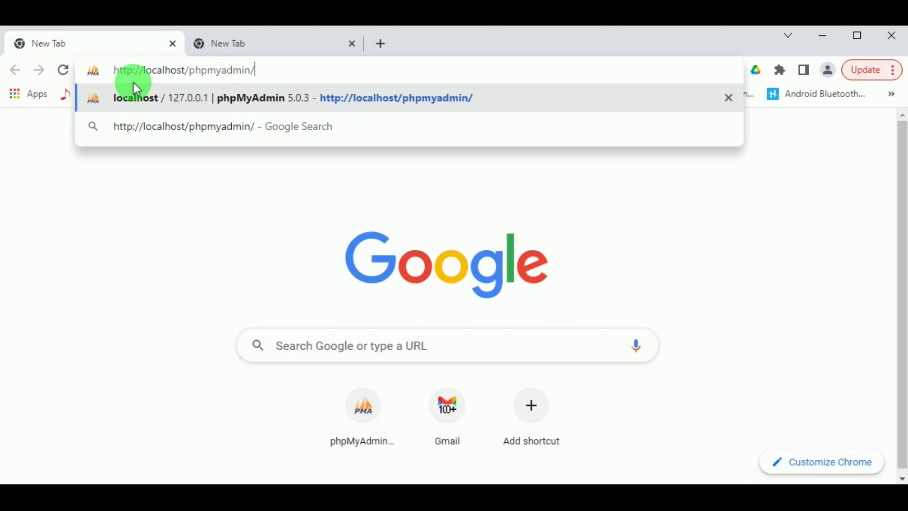
Load localhost/phpmyadmin and create an empty database named 'dentaldiary' from the Databases page.
key(Return)
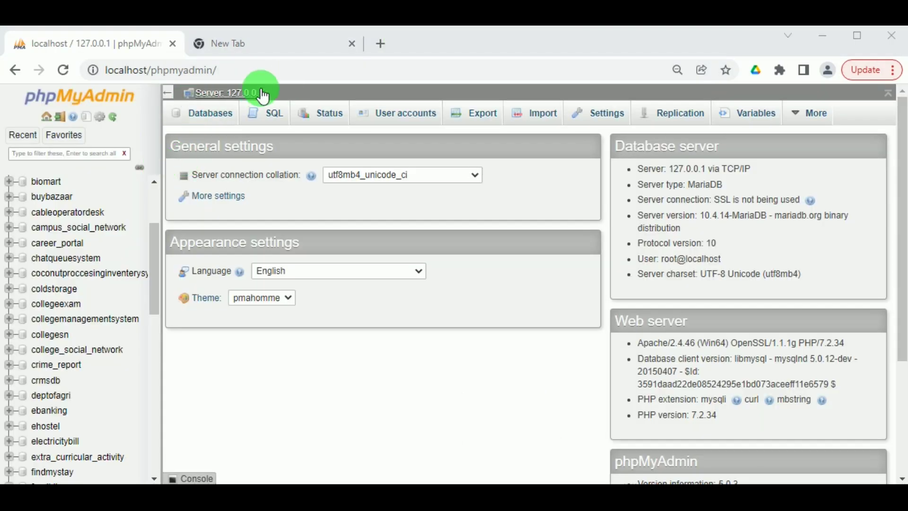
click(228, 117)
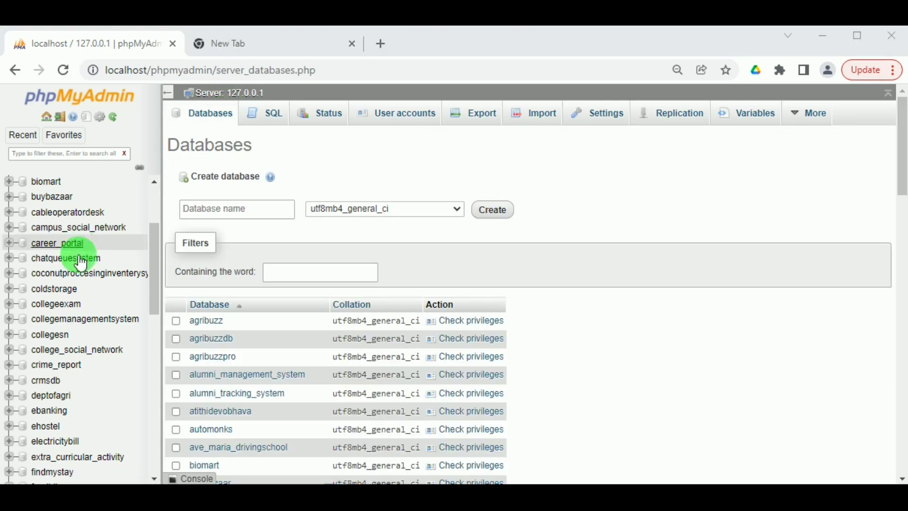
click(228, 203)
text(dentaldiary)
click(490, 218)
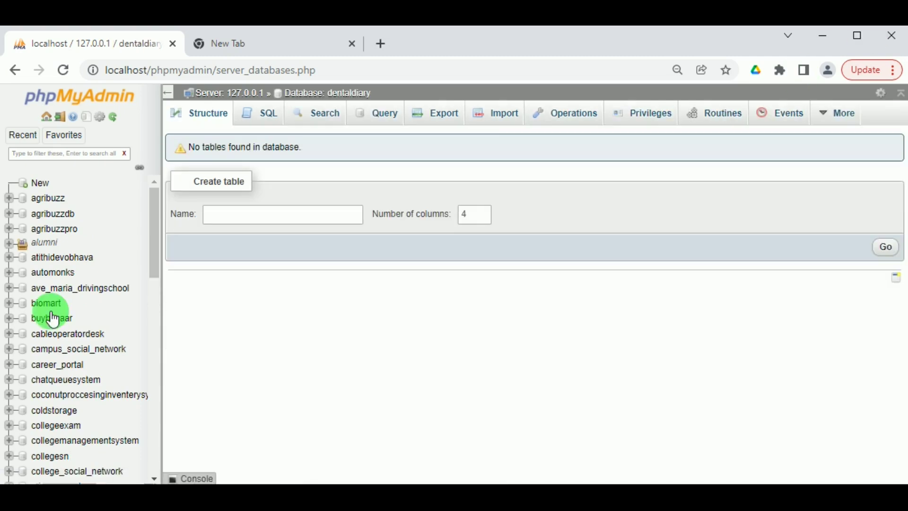
scroll(44, 400, down, 1)
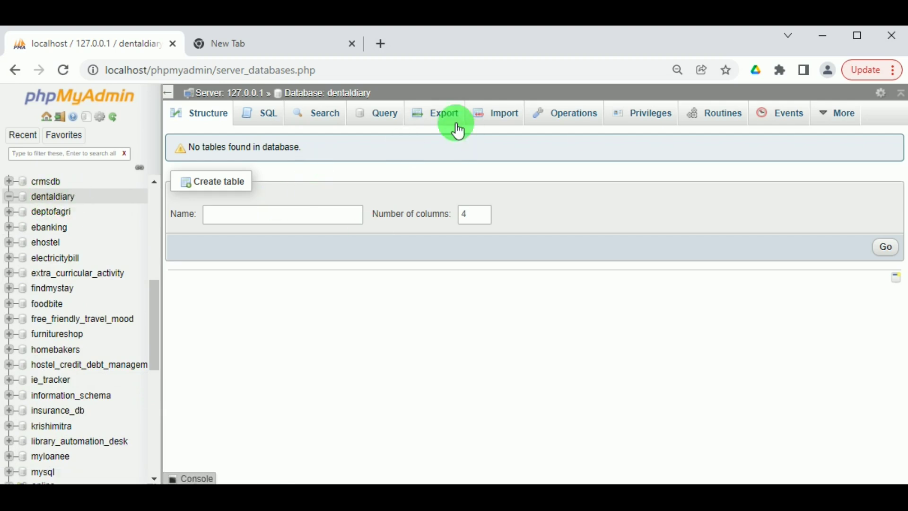
Import Database Backup\dentaldiary.sql as SQL into the dentaldiary database.
click(501, 119)
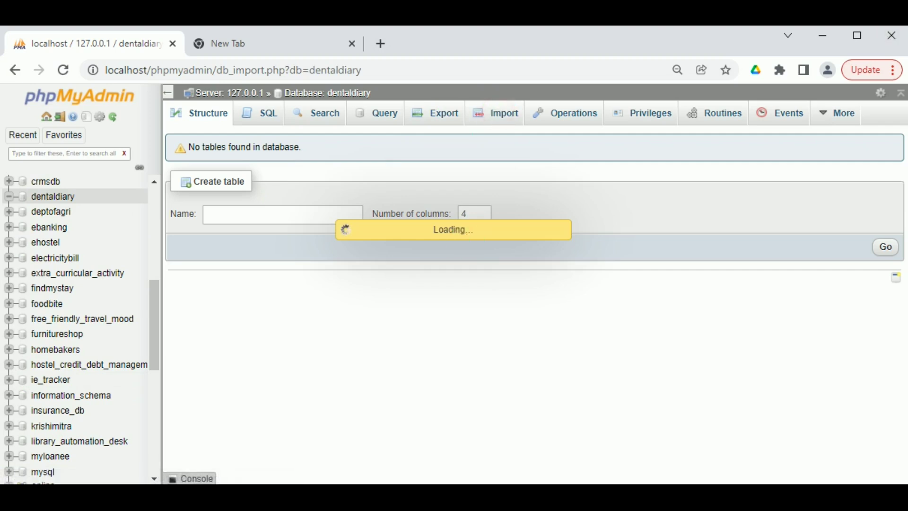
click(318, 260)
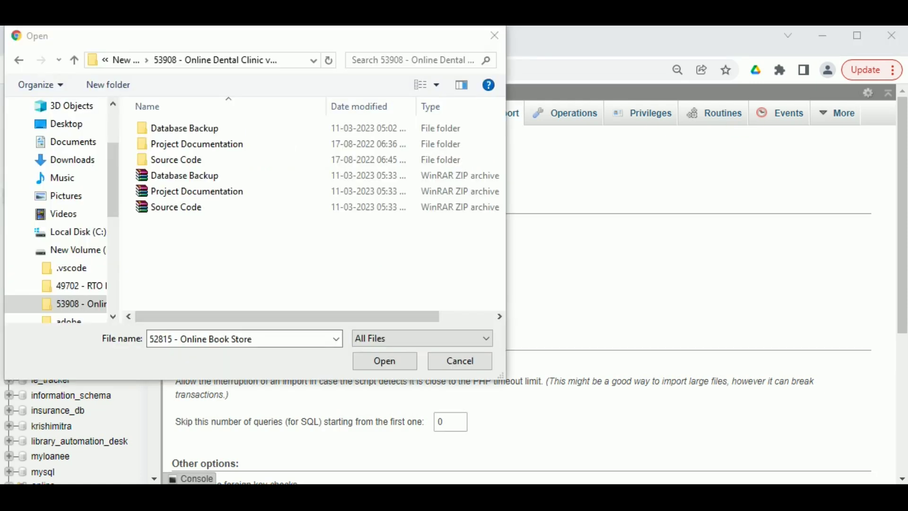
click(143, 131)
double_click(175, 129)
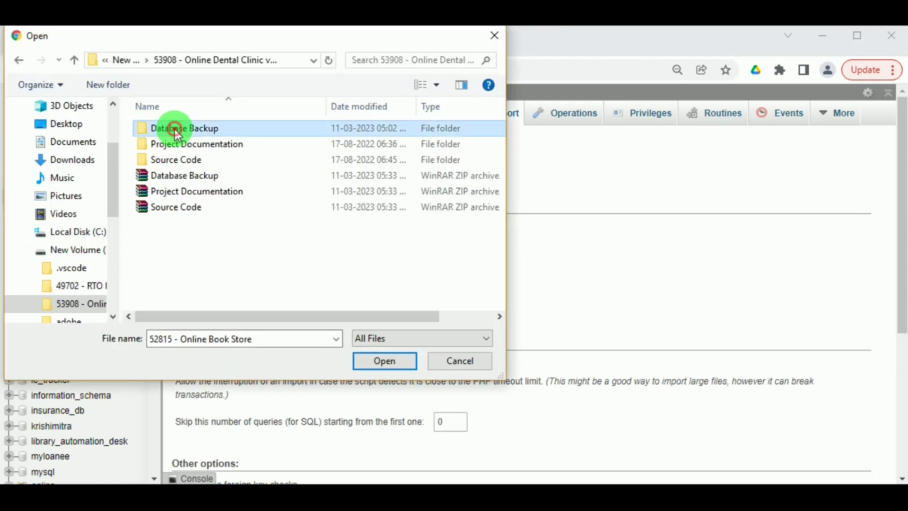
click(172, 129)
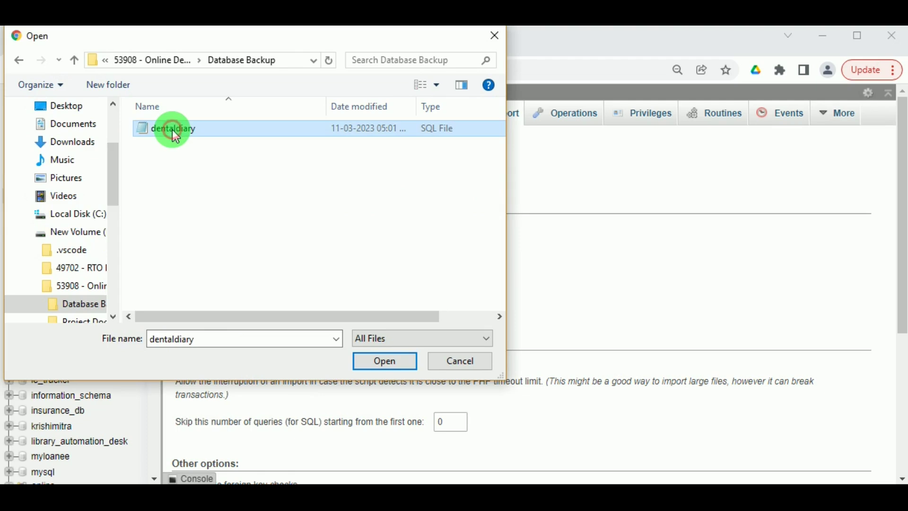
click(378, 361)
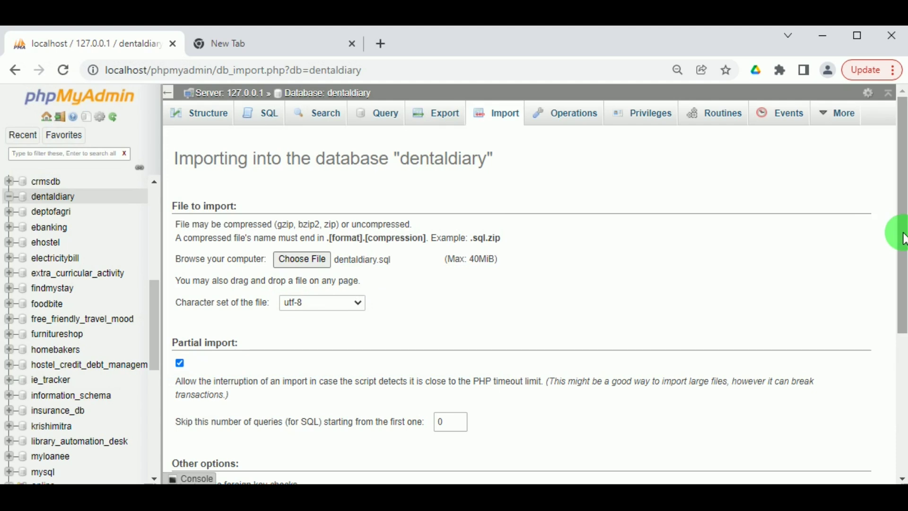
drag(904, 236, 899, 378)
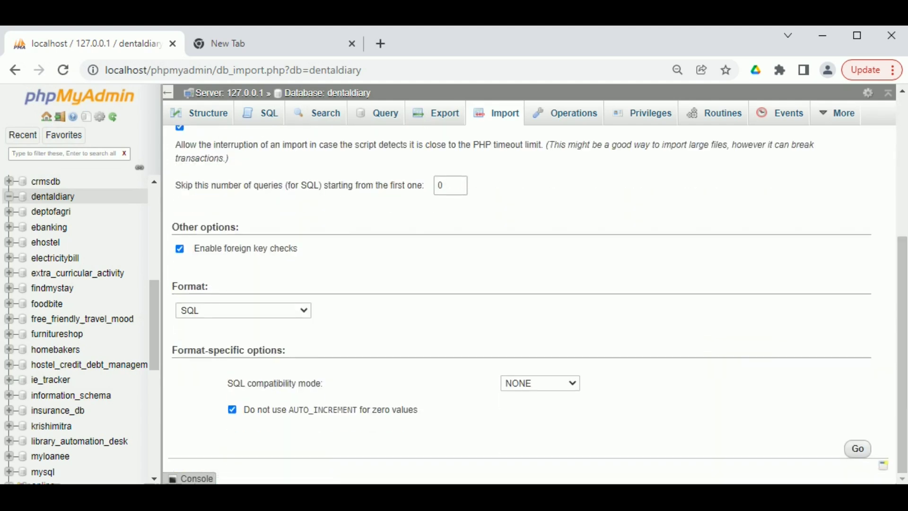
click(849, 444)
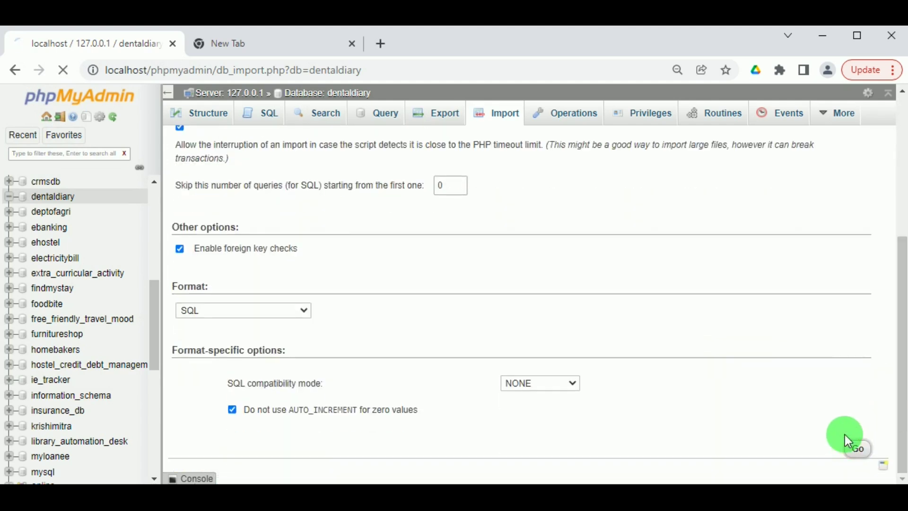
Confirm the import finished with tables like appointment and patient, then move to the blank tab.
drag(898, 349, 899, 197)
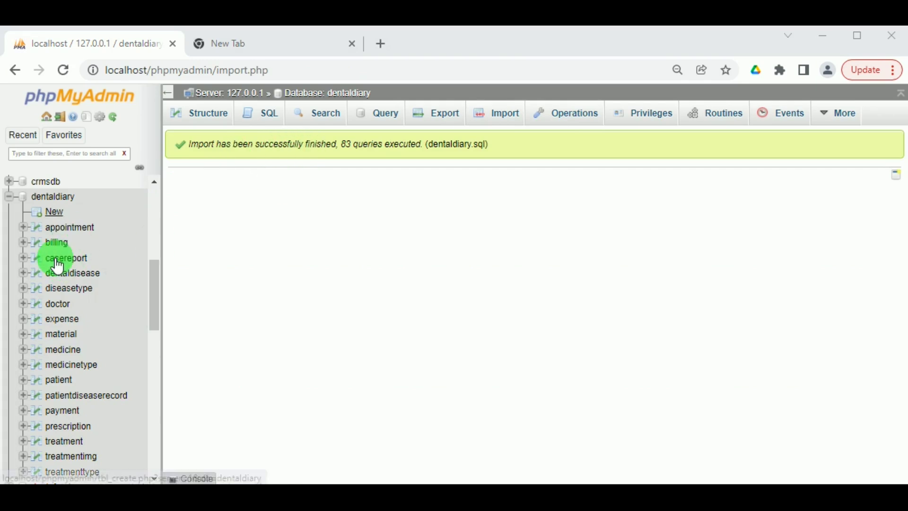
drag(150, 299, 157, 310)
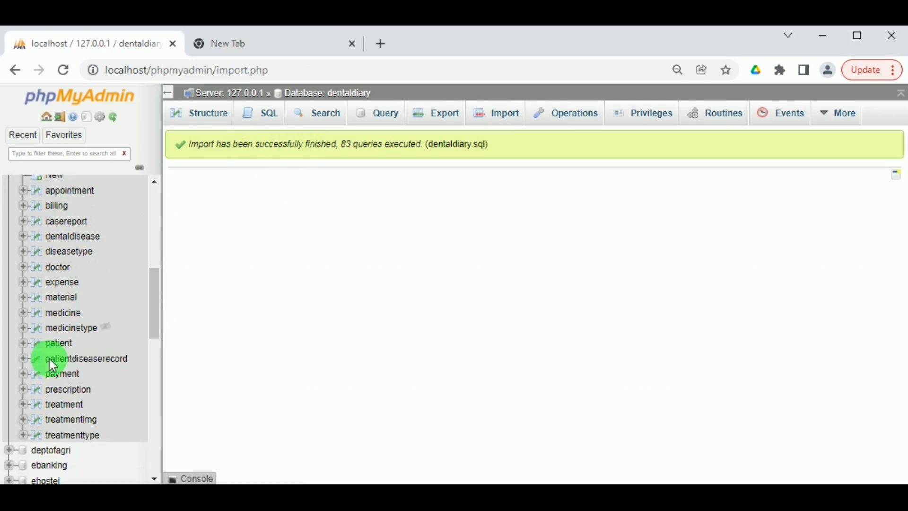
scroll(89, 308, up, 2)
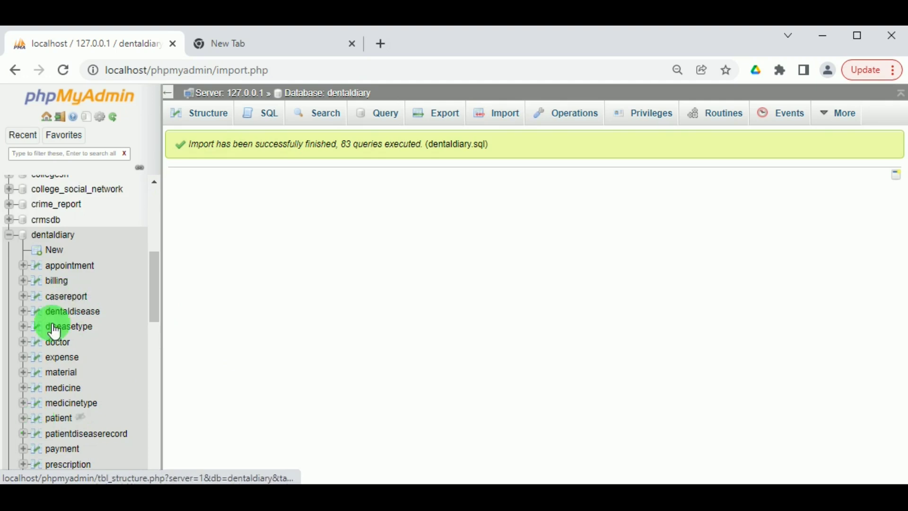
click(260, 42)
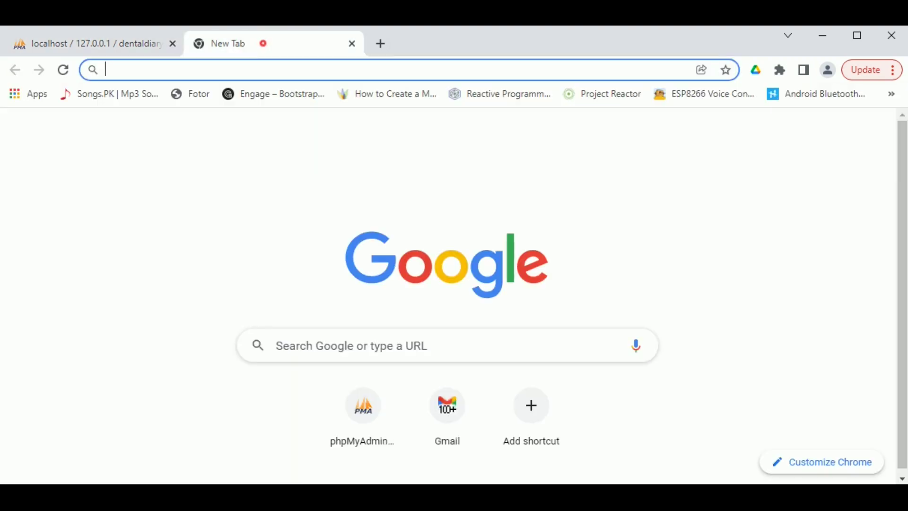
Load localhost/dentalclinic in the new tab to bring up the Dental Diary home page.
click(479, 72)
text(lo)
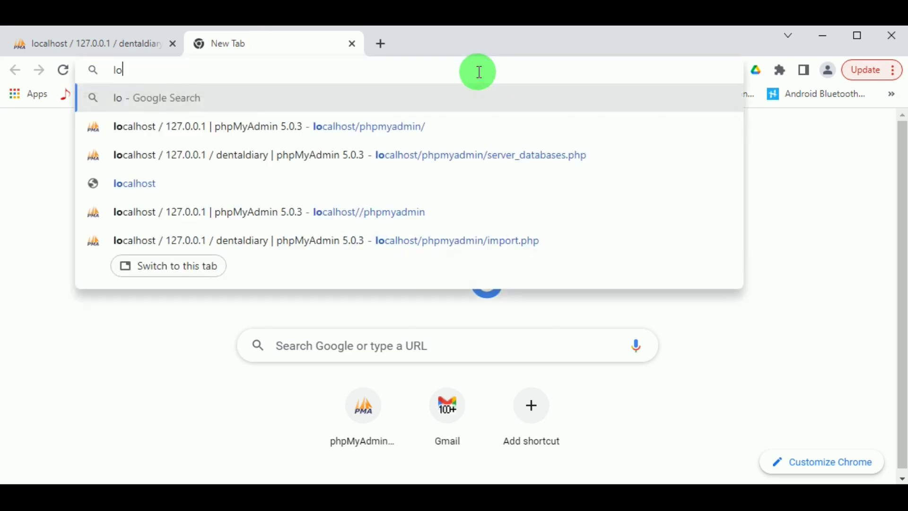
text(calhost)
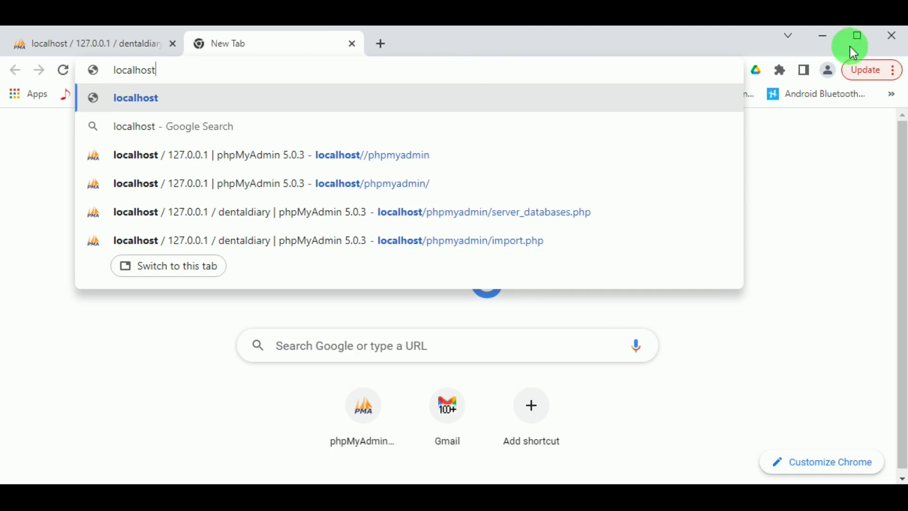
click(160, 71)
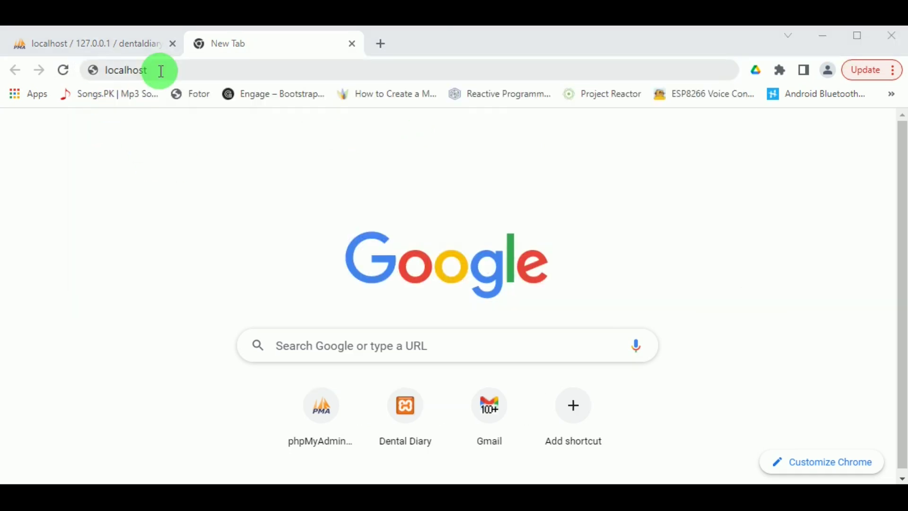
text(//)
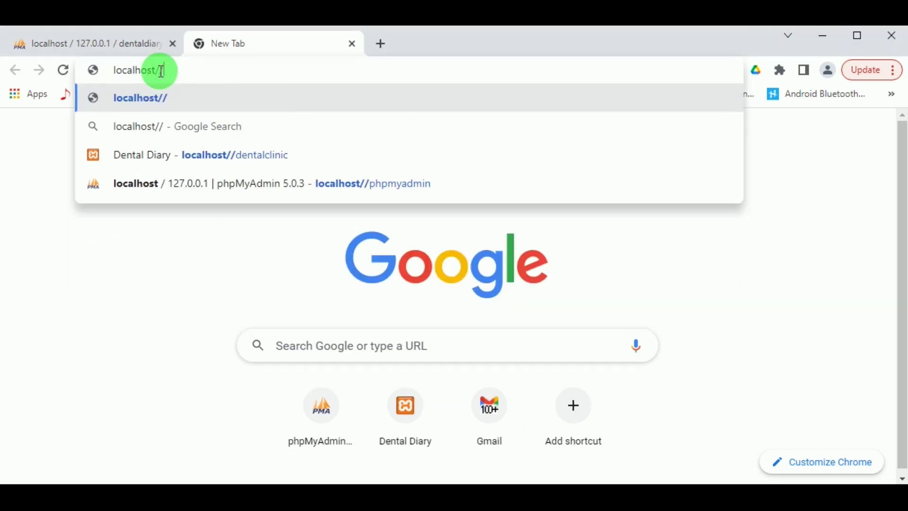
key(BackSpace)
text(dentalclinic)
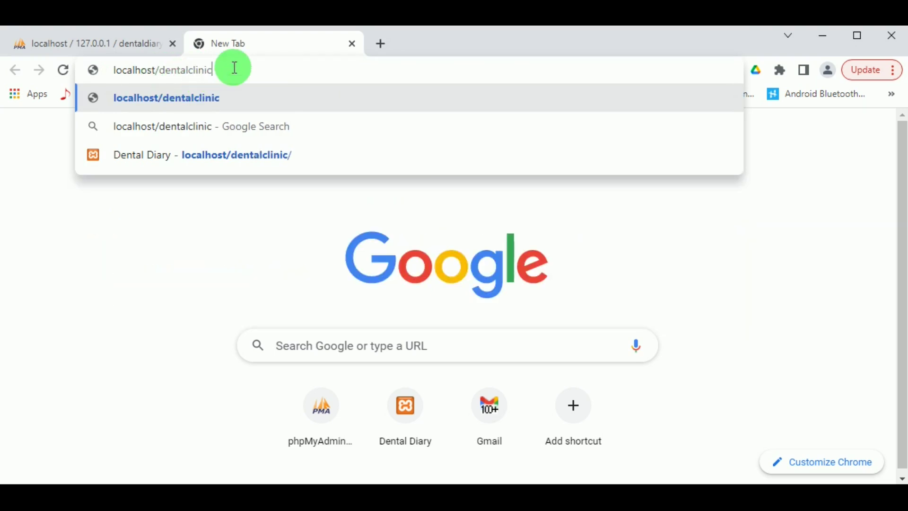
key(Return)
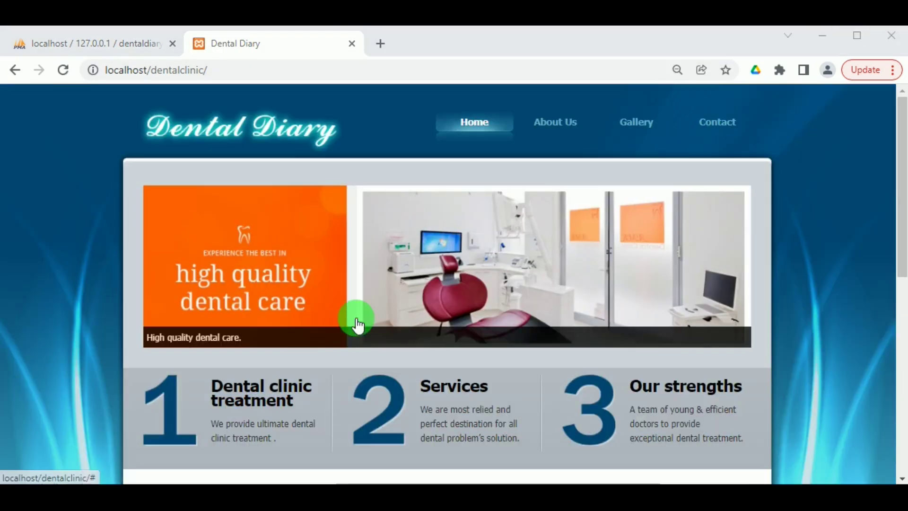
Browse the home page's appointment and patient login forms, then follow the footer's Staff Login Panel link.
scroll(500, 287, down, 1)
scroll(500, 287, down, 6)
drag(896, 331, 734, 181)
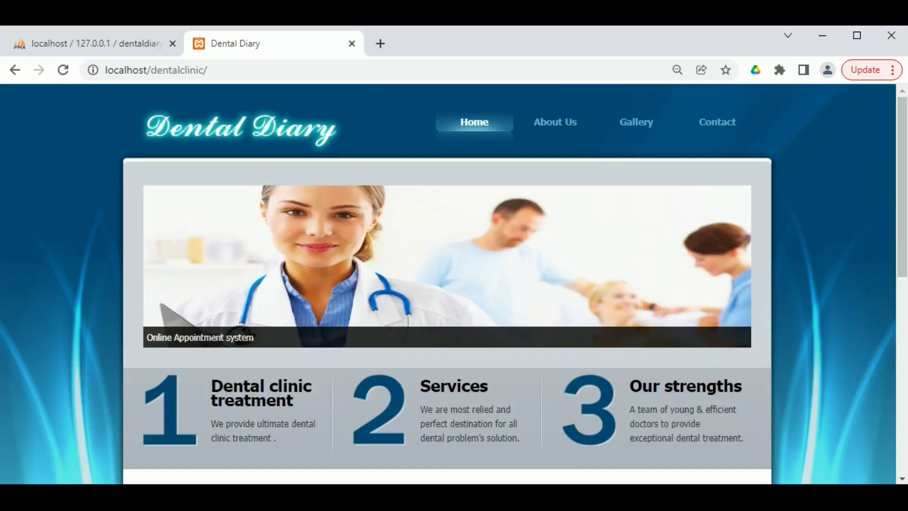
scroll(529, 251, down, 5)
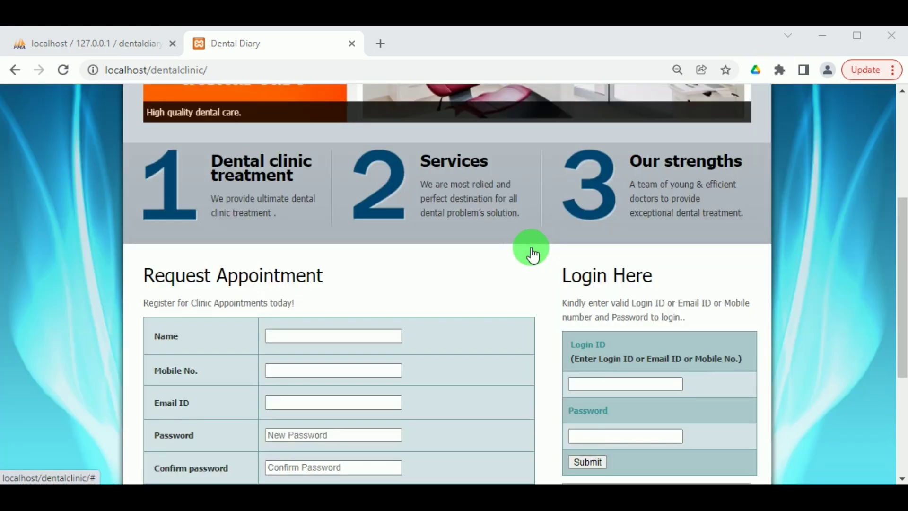
scroll(532, 255, down, 5)
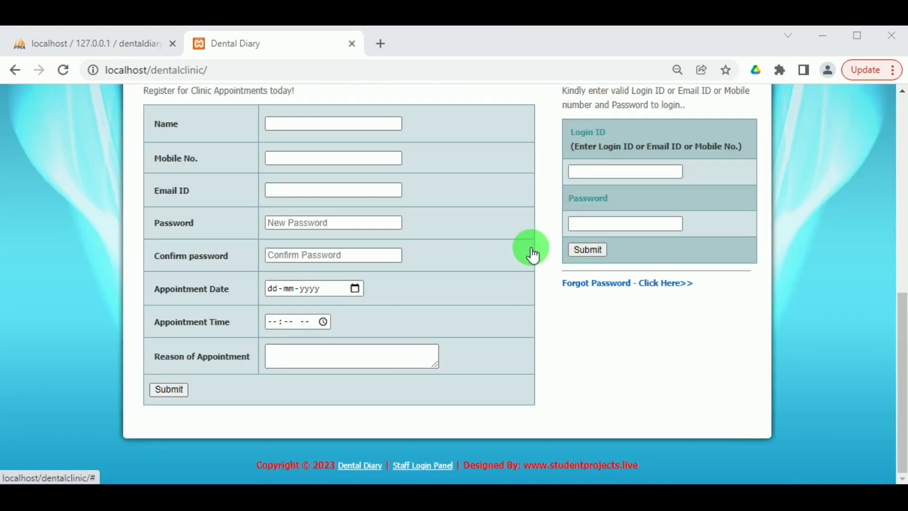
scroll(533, 253, up, 10)
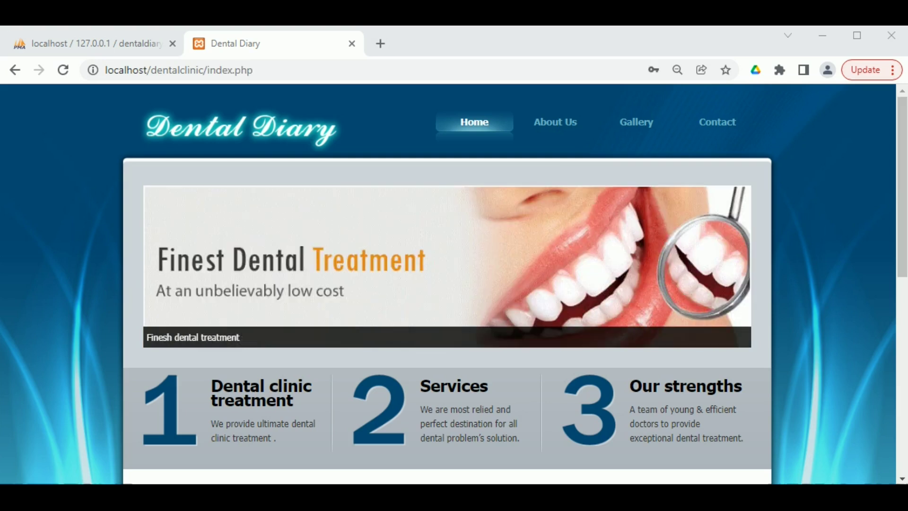
click(899, 132)
drag(899, 132, 896, 329)
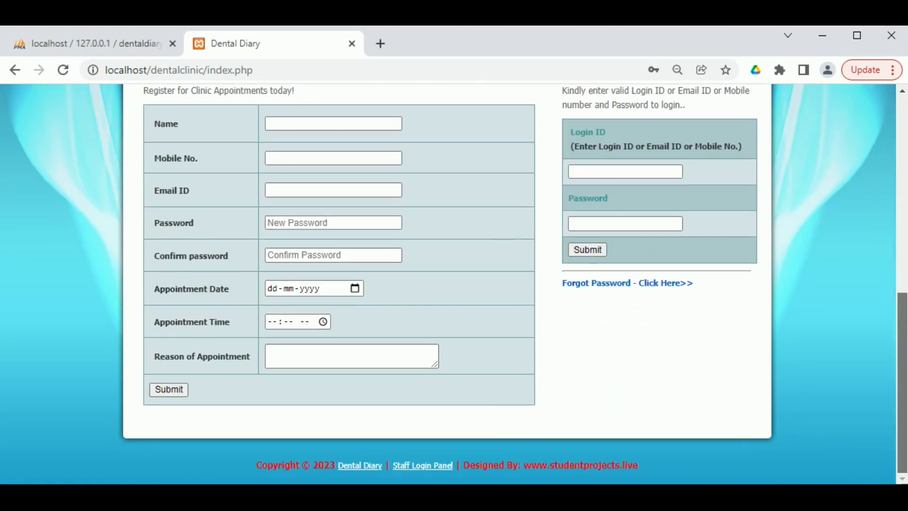
click(402, 465)
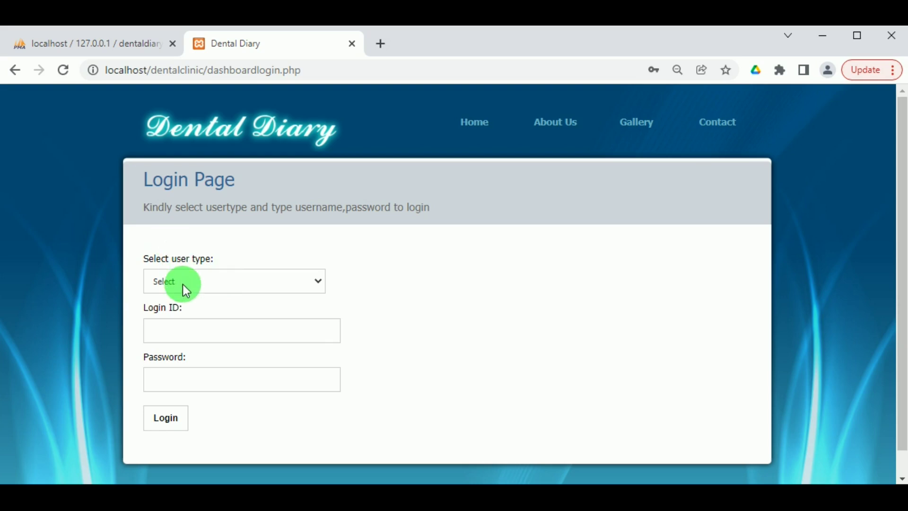
Sign in to the staff panel as user type Admin with the admin login ID and password.
click(186, 290)
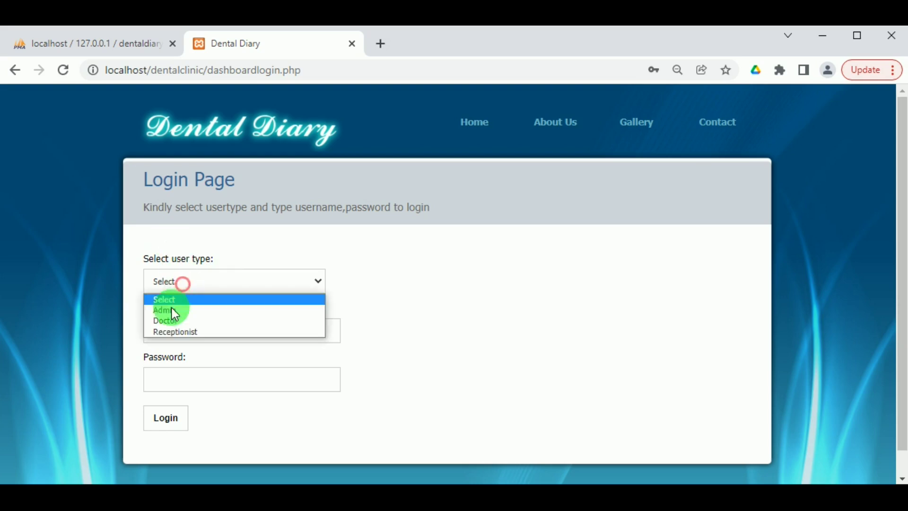
click(170, 309)
click(159, 330)
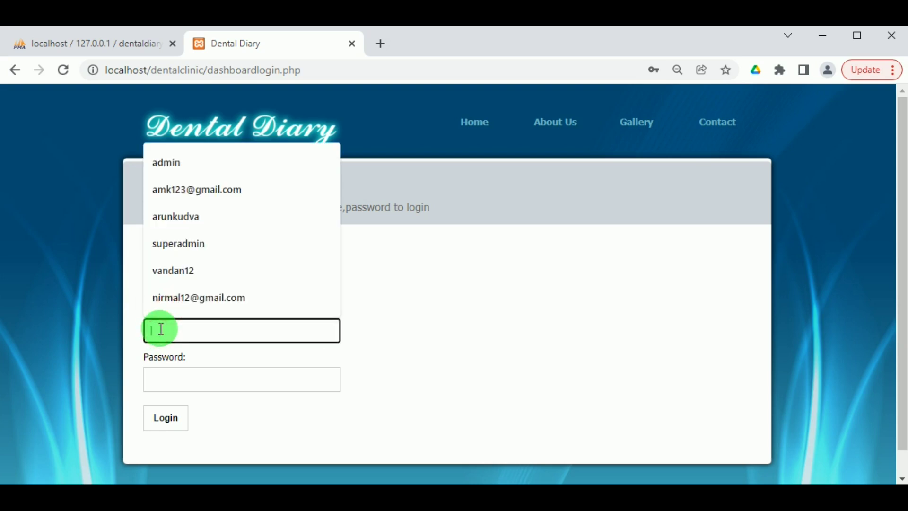
text(admin)
click(194, 374)
text(admin)
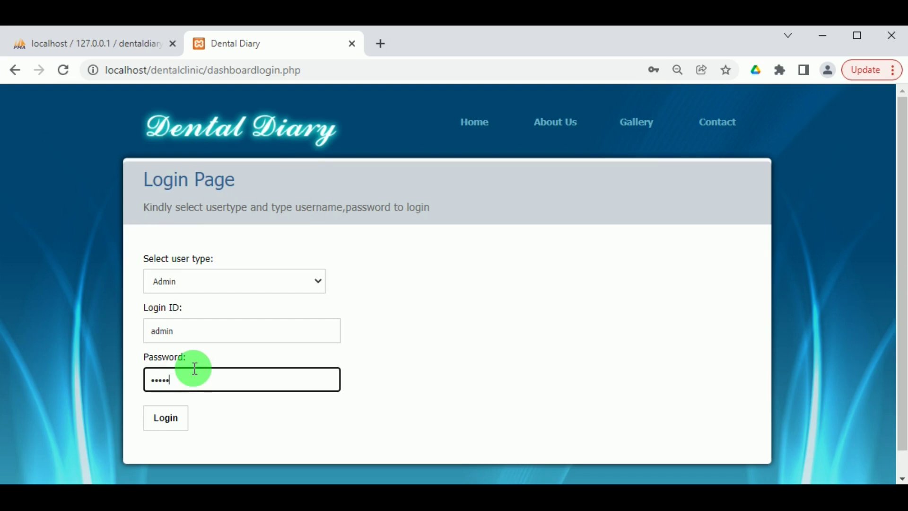
click(168, 421)
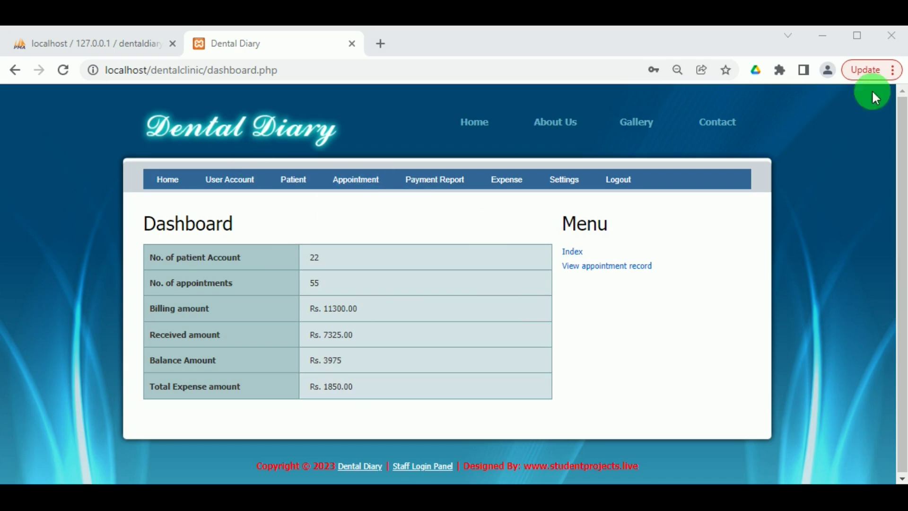
click(450, 60)
mouse_move(230, 180)
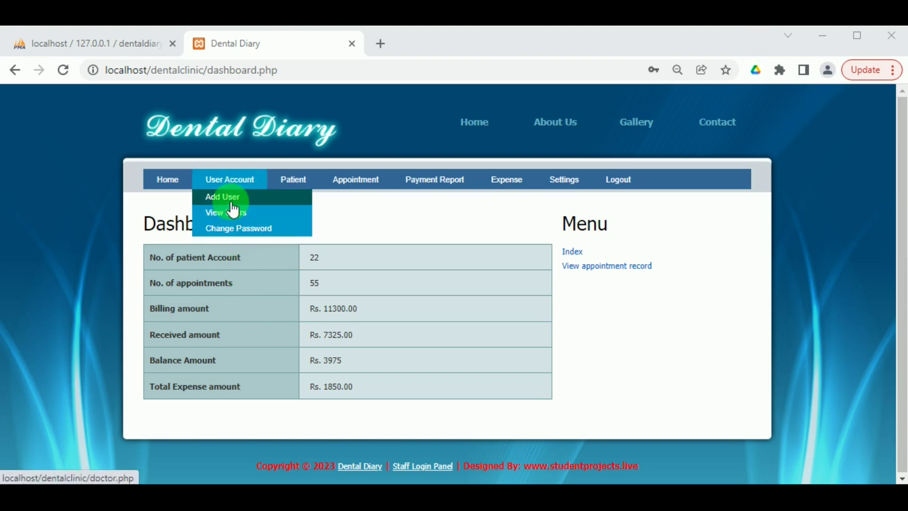
Open the Add User form and review its fields and the User Type choices.
click(223, 197)
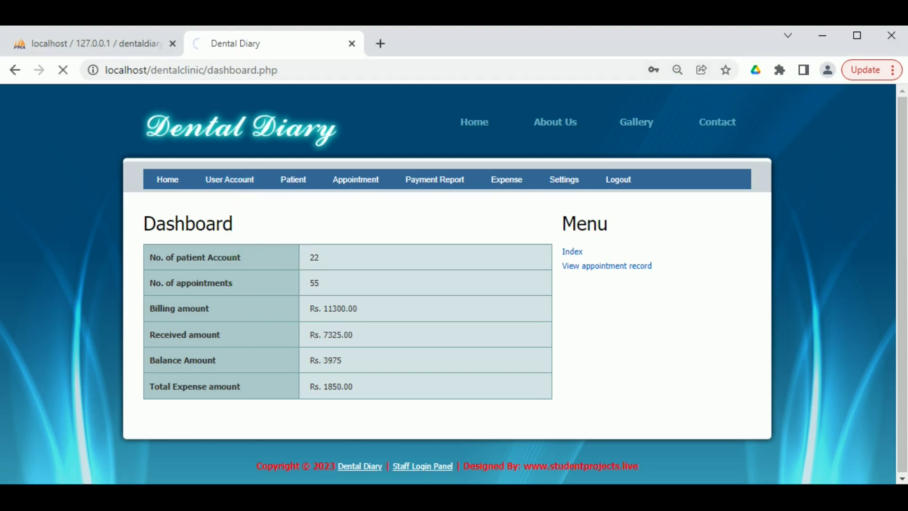
scroll(278, 355, down, 2)
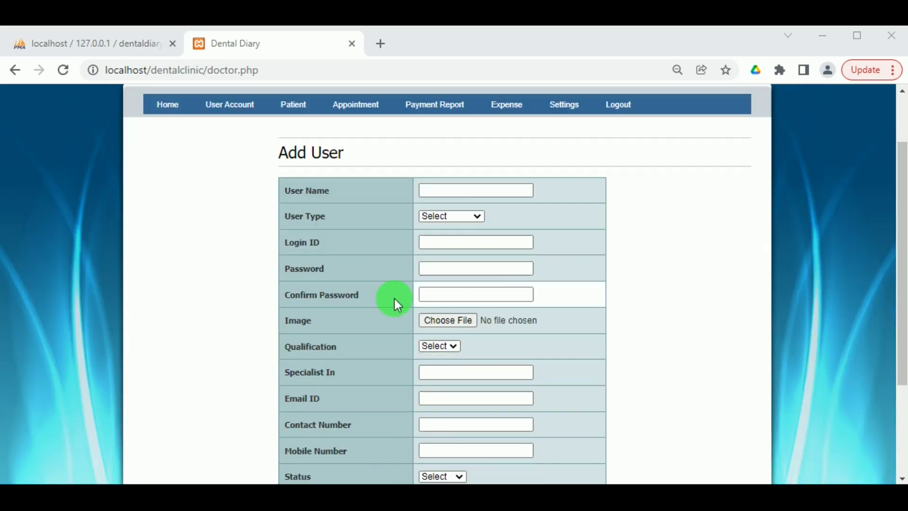
click(458, 217)
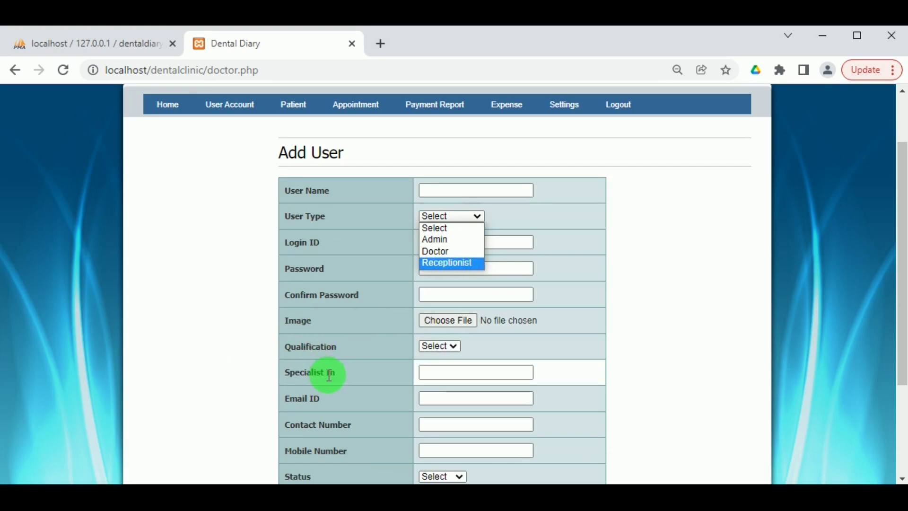
scroll(329, 376, down, 2)
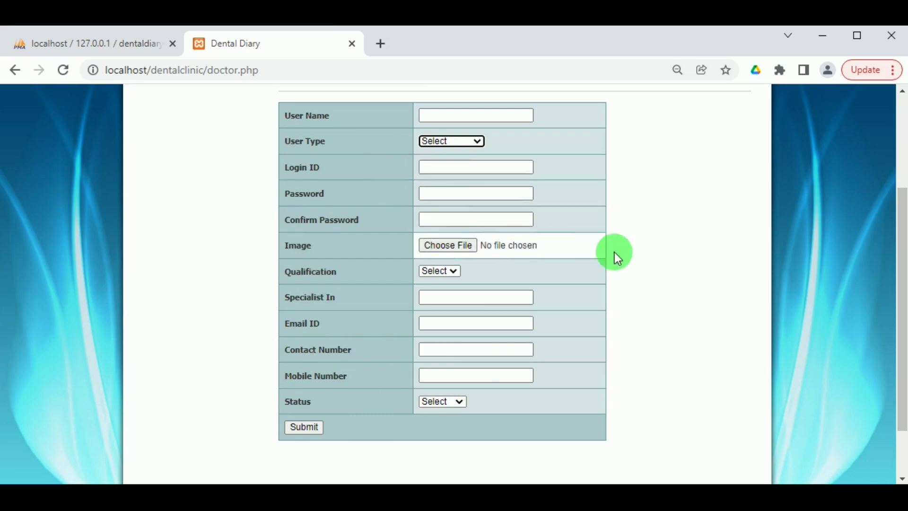
scroll(653, 253, up, 3)
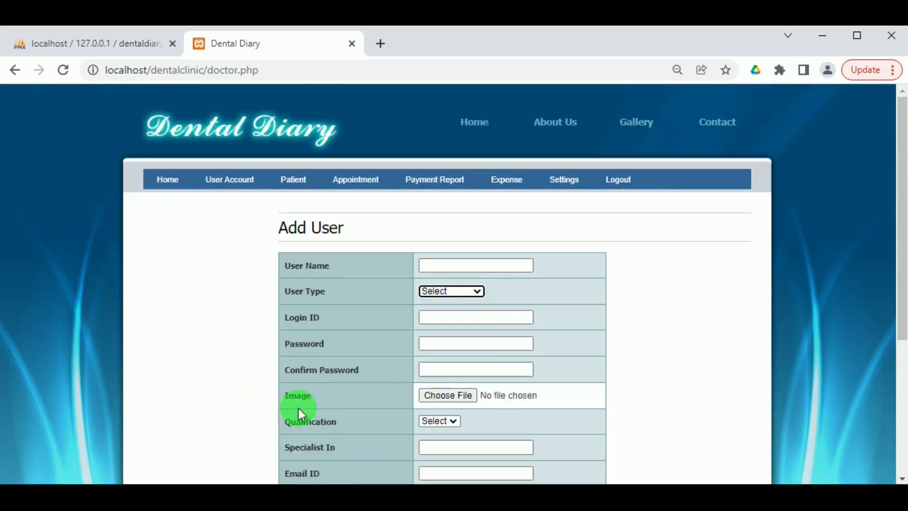
mouse_move(254, 193)
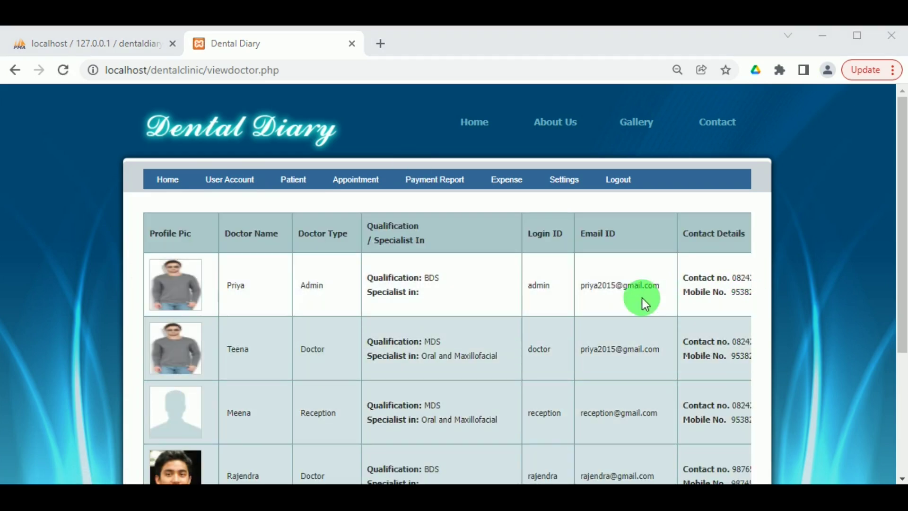
Scroll the View Users table across to see types, qualifications, login IDs and contact details.
scroll(592, 378, down, 3)
scroll(592, 377, down, 1)
drag(512, 328, 658, 328)
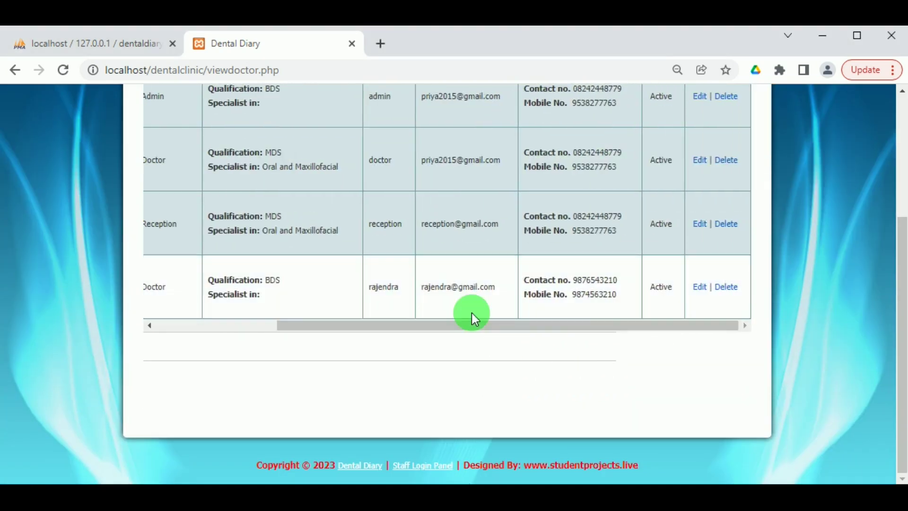
scroll(472, 313, up, 4)
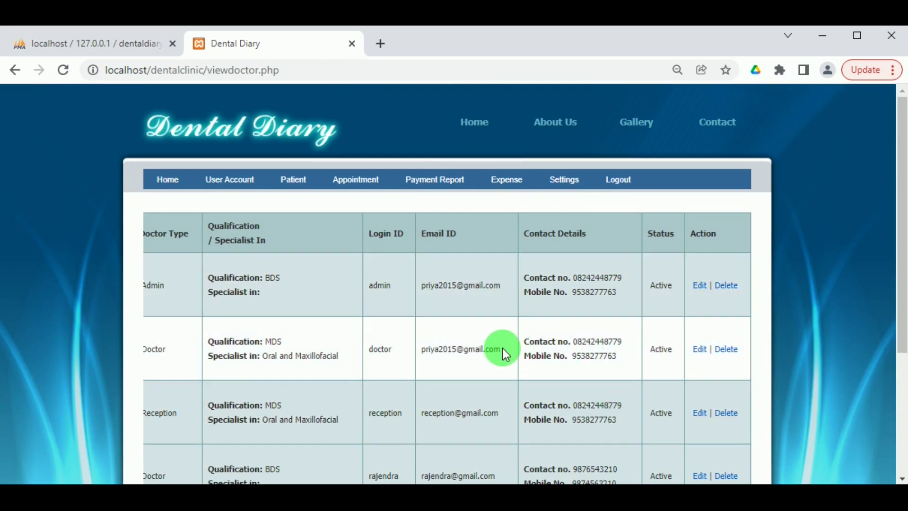
scroll(396, 362, down, 3)
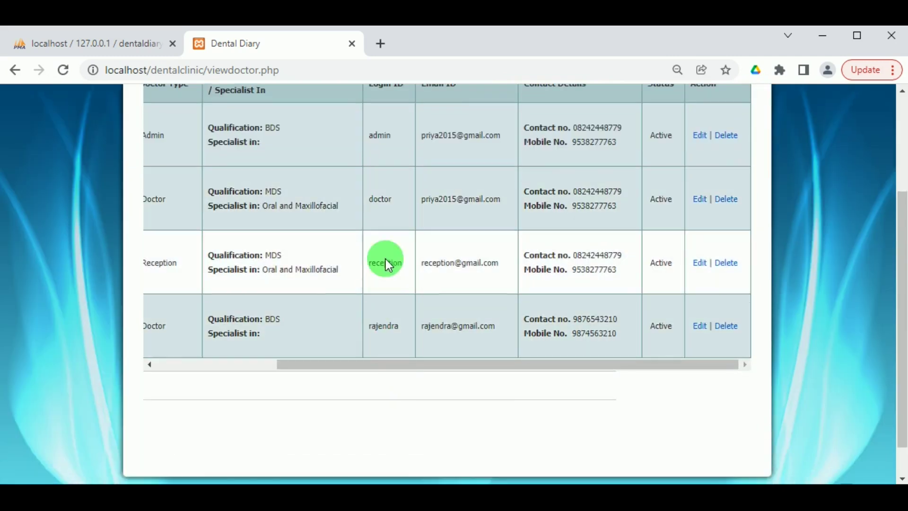
scroll(379, 310, up, 3)
scroll(379, 310, up, 1)
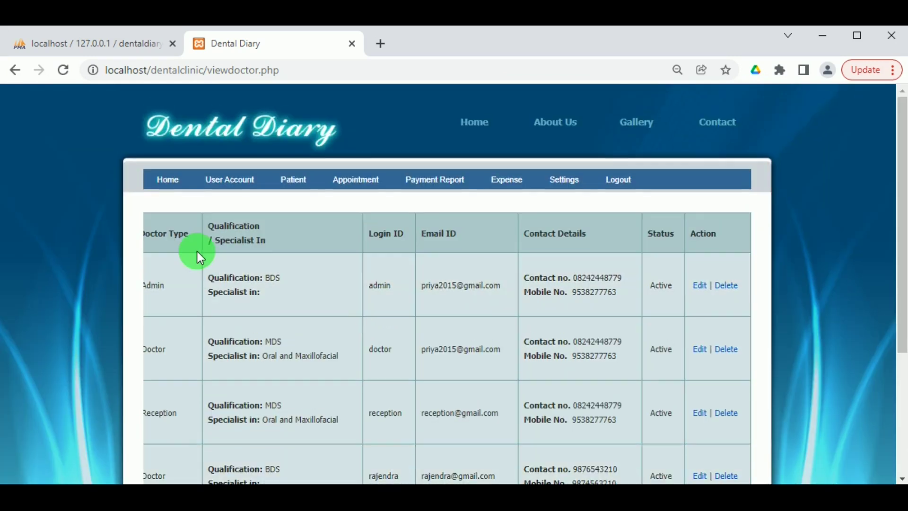
Open the Change Password form, then move on to the treatment types page.
mouse_move(229, 183)
click(233, 231)
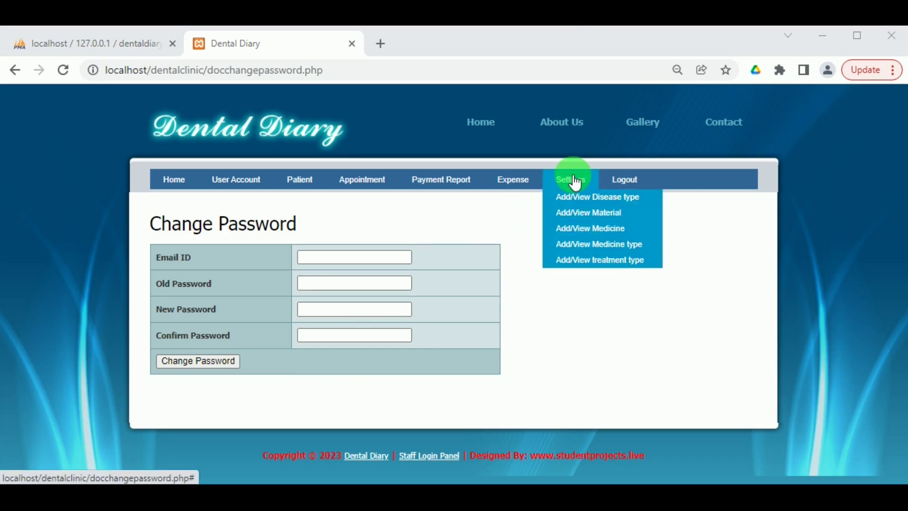
mouse_move(575, 190)
click(580, 259)
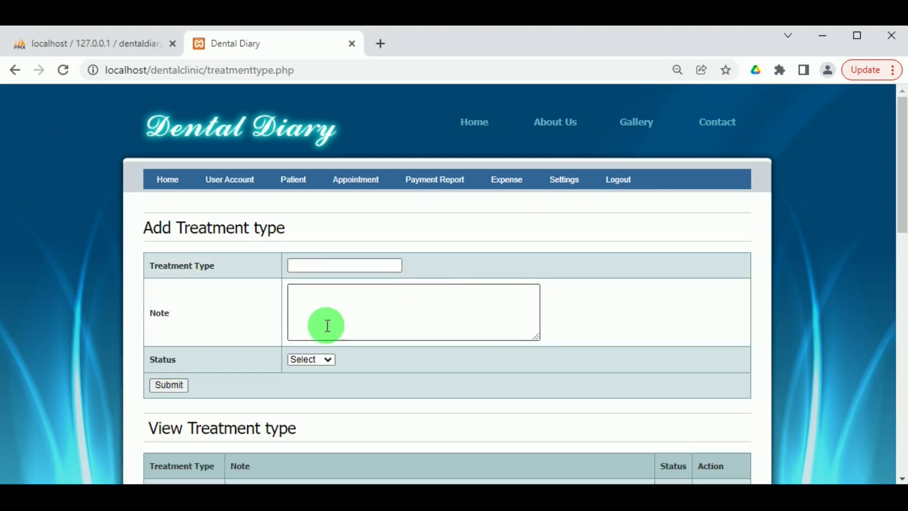
Review the treatment type list (Dental implant, Root canal, Cavity Filling), then open Medicine types.
click(307, 269)
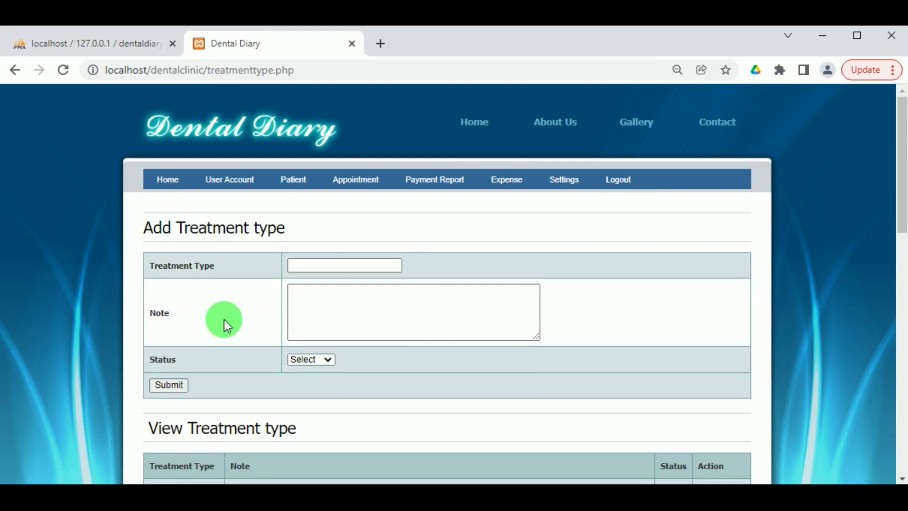
scroll(293, 286, down, 5)
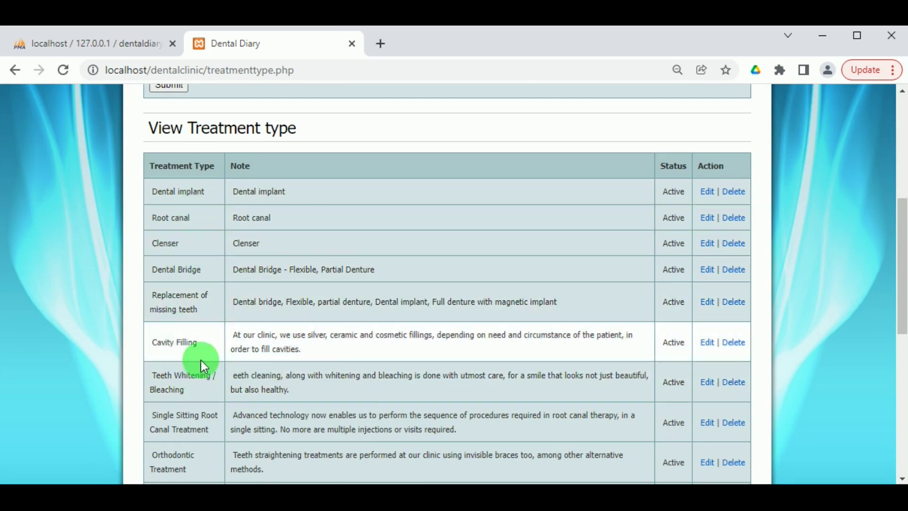
scroll(200, 362, down, 2)
scroll(142, 410, down, 3)
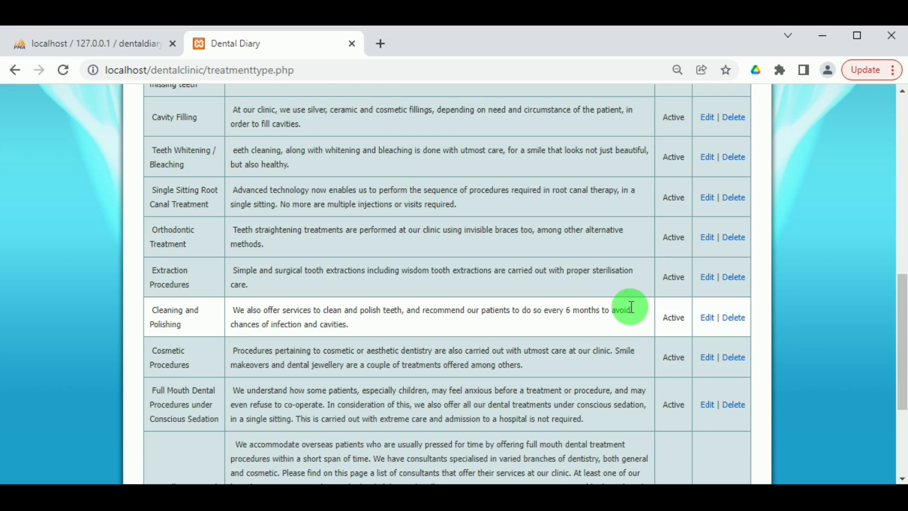
scroll(636, 306, up, 7)
scroll(636, 307, up, 2)
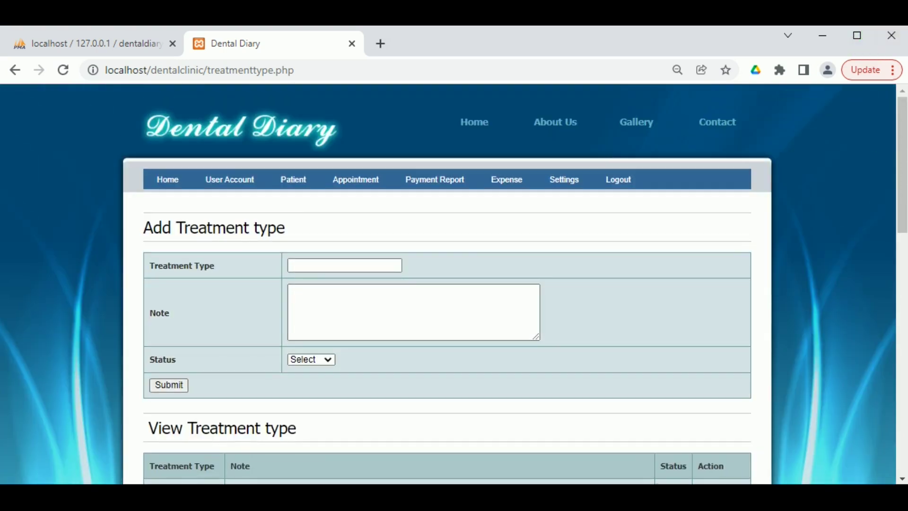
mouse_move(554, 185)
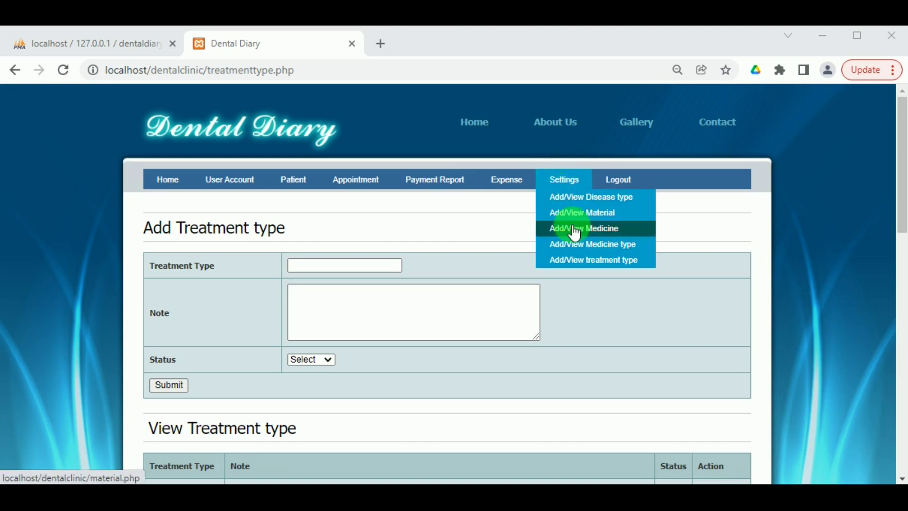
click(592, 245)
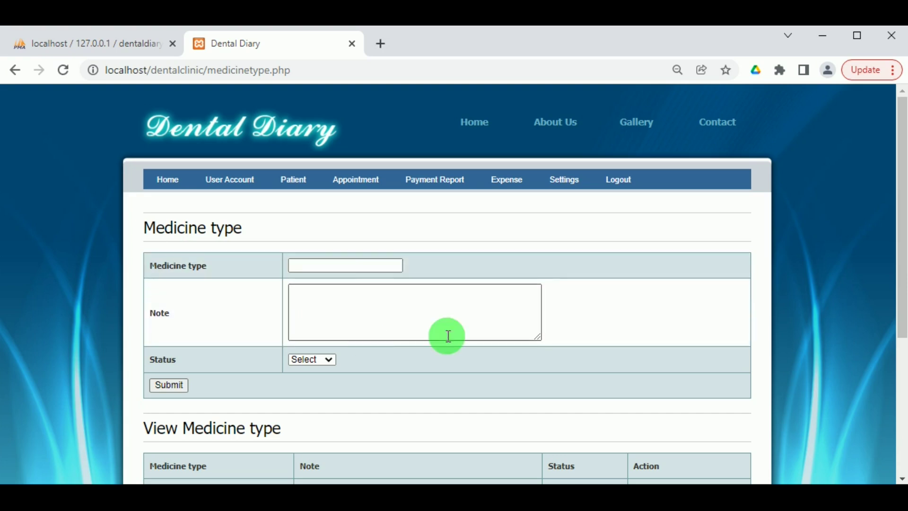
Scroll through the medicine types: Inter Dental Aids, Vitamins, Antibiotic and Ayurvedic.
scroll(402, 367, down, 5)
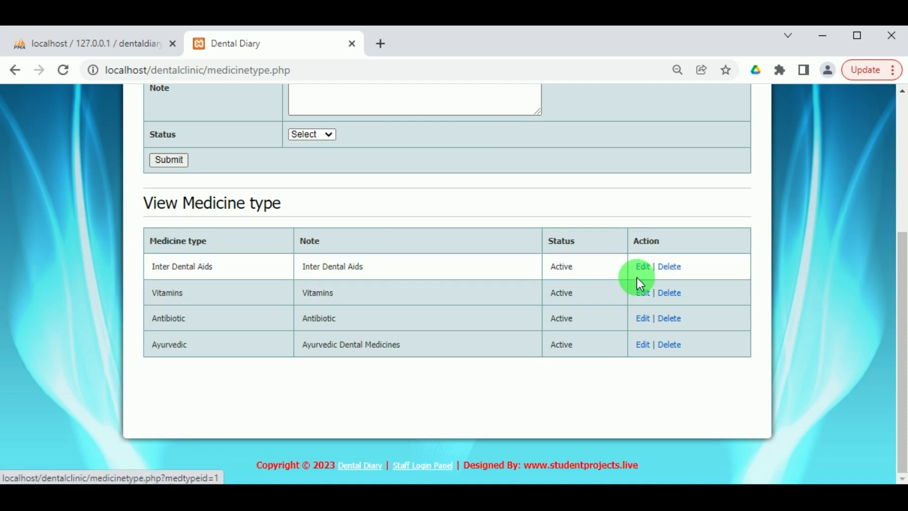
scroll(570, 370, up, 5)
mouse_move(567, 182)
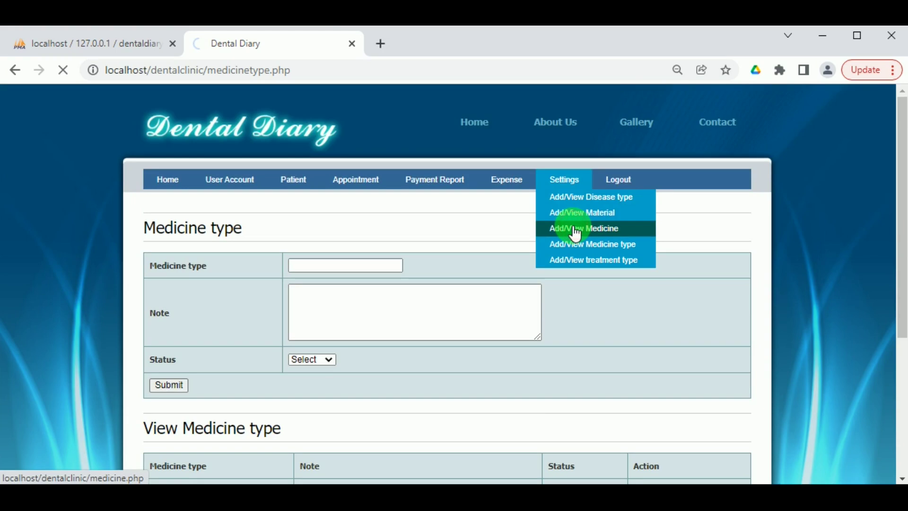
scroll(265, 336, down, 2)
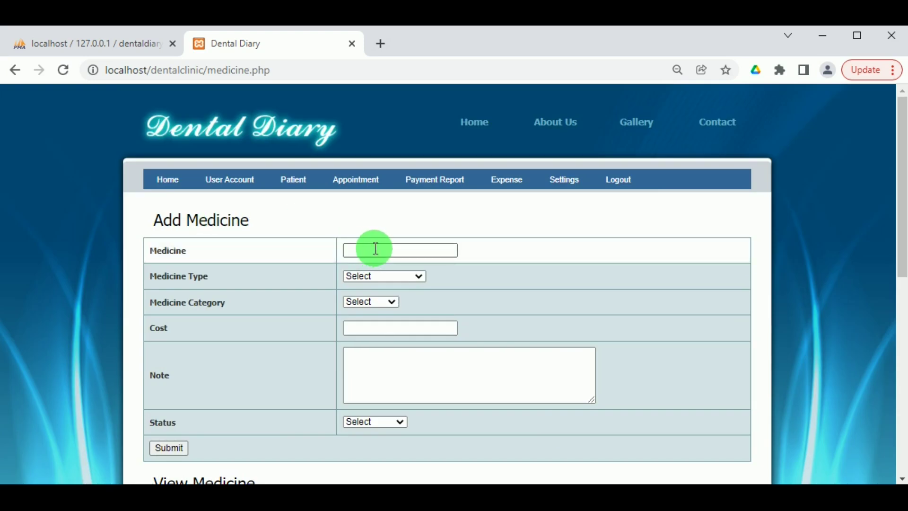
click(392, 276)
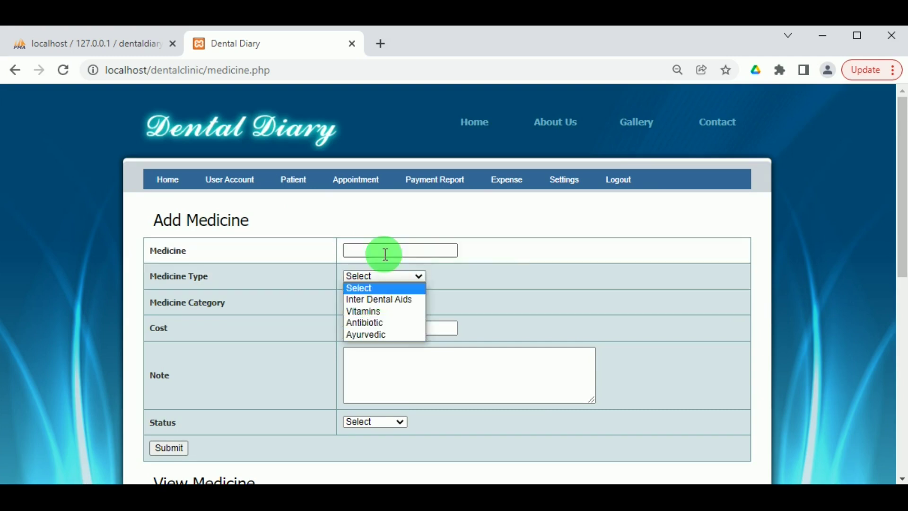
click(520, 223)
click(355, 303)
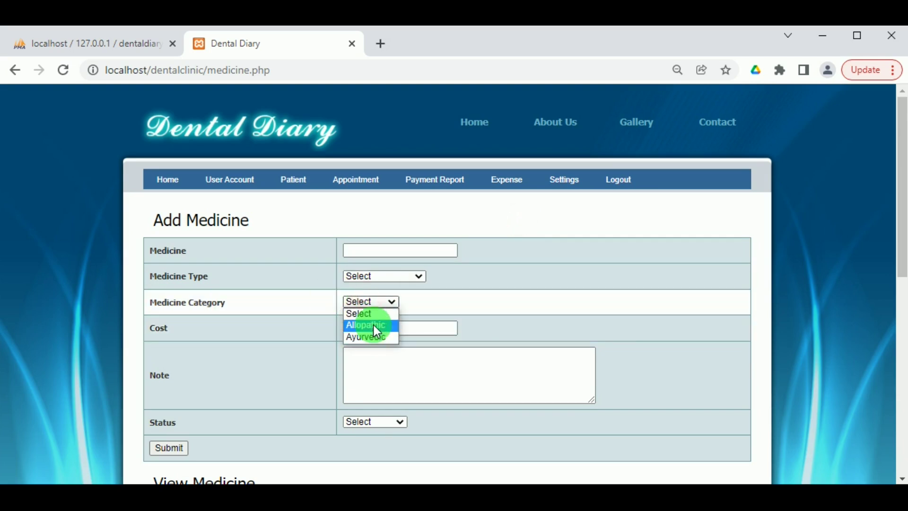
click(397, 225)
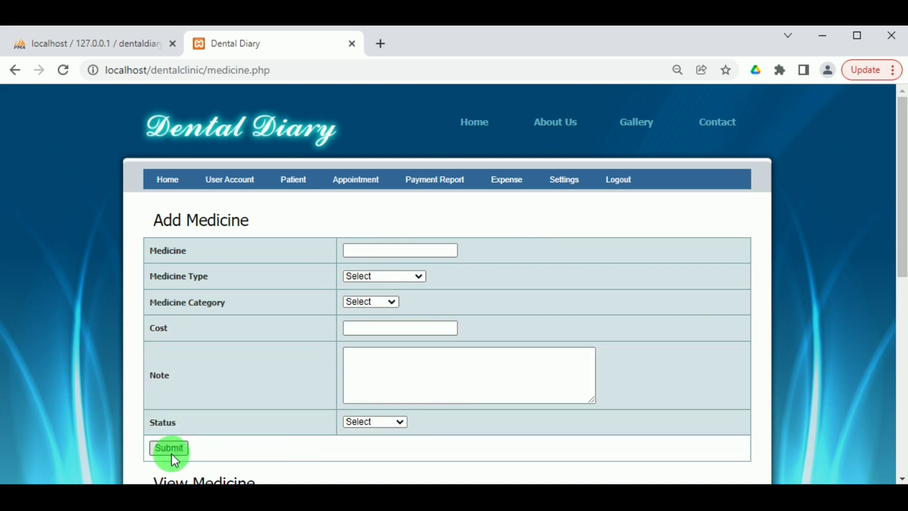
scroll(206, 438, down, 5)
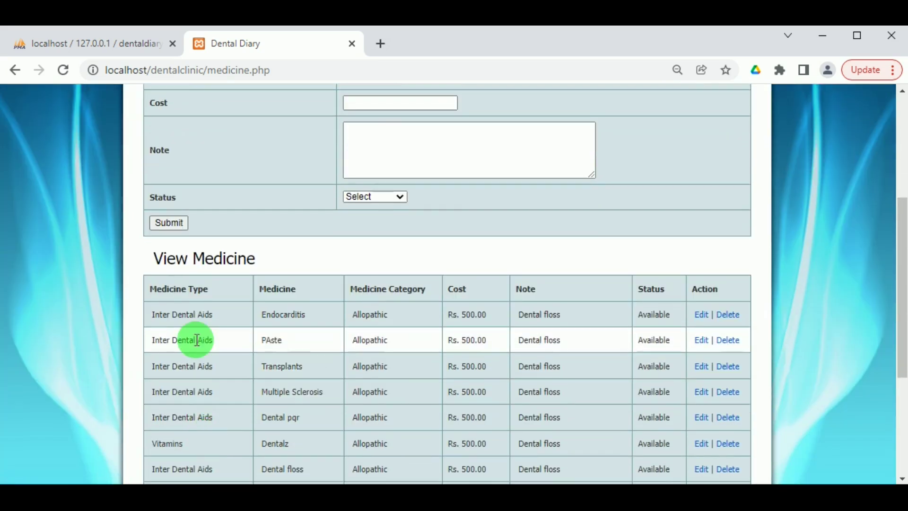
scroll(278, 354, down, 2)
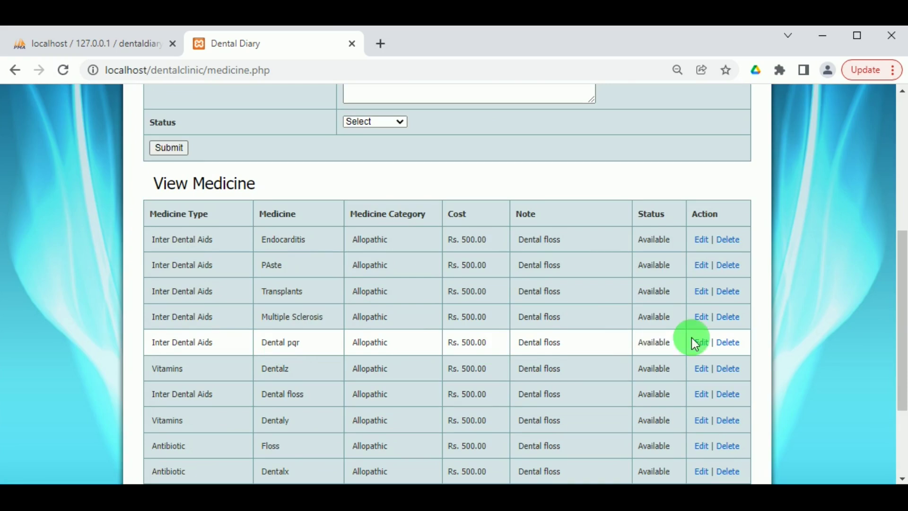
scroll(662, 356, down, 3)
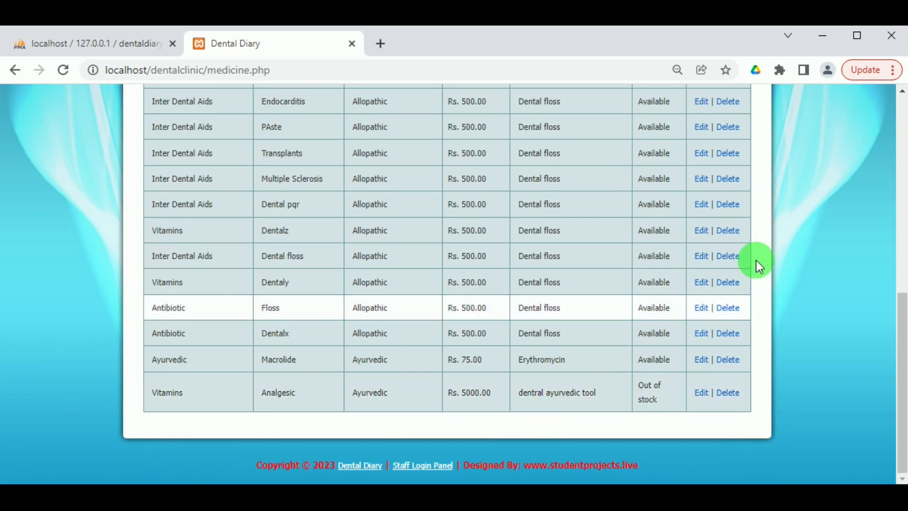
scroll(710, 189, up, 10)
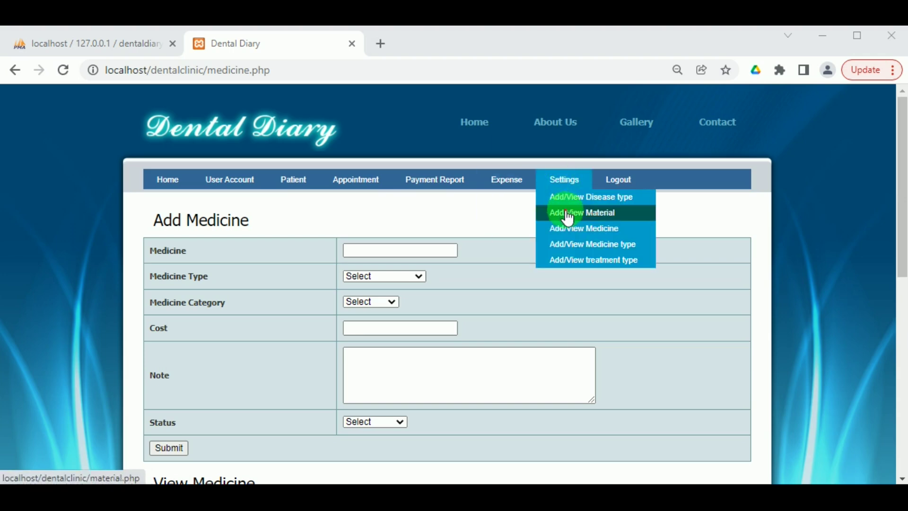
Open the Material type page and scroll through its five materials, including Probes and Pliers.
click(568, 215)
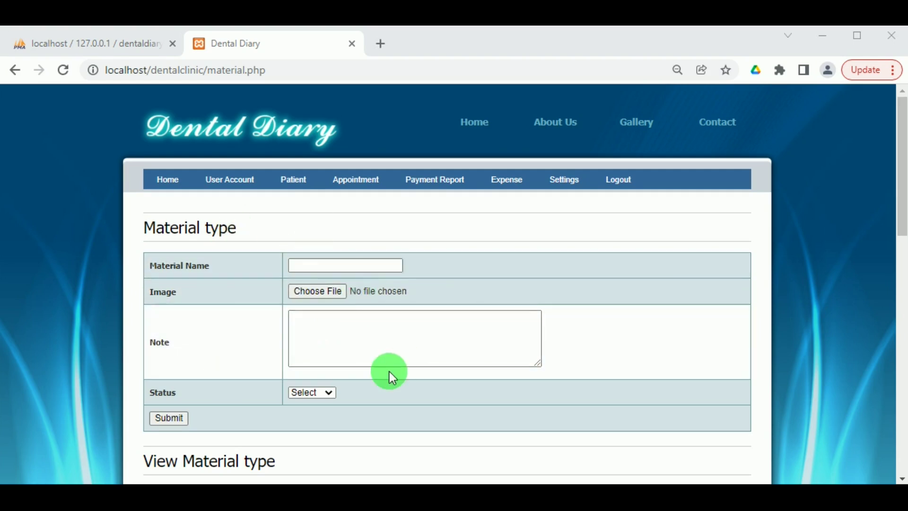
scroll(396, 370, down, 5)
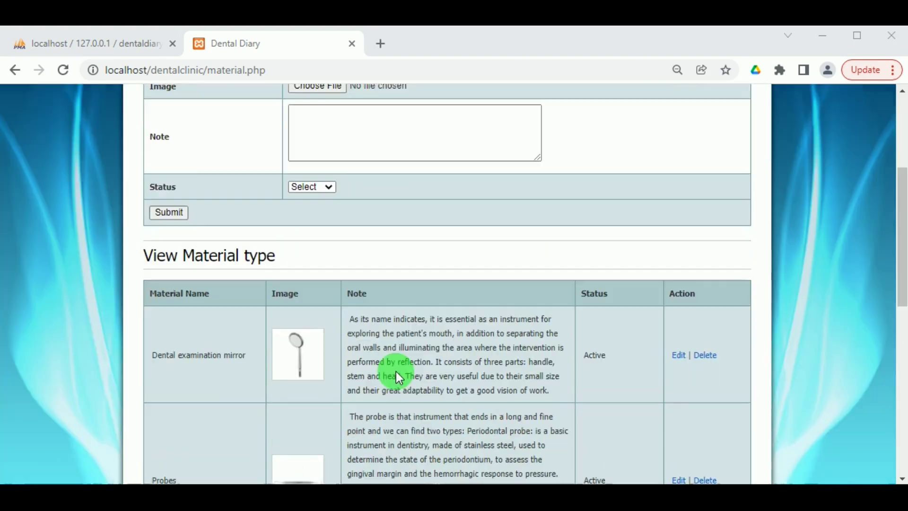
scroll(182, 359, down, 2)
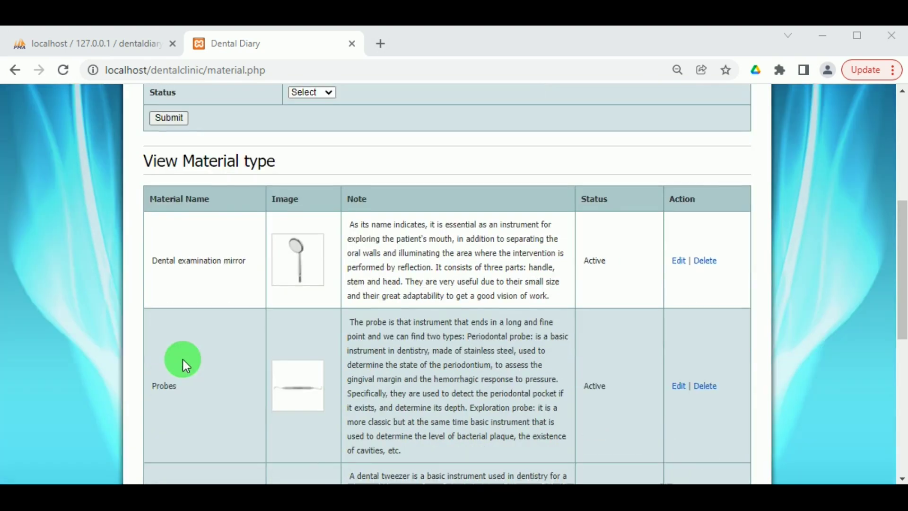
scroll(189, 334, down, 8)
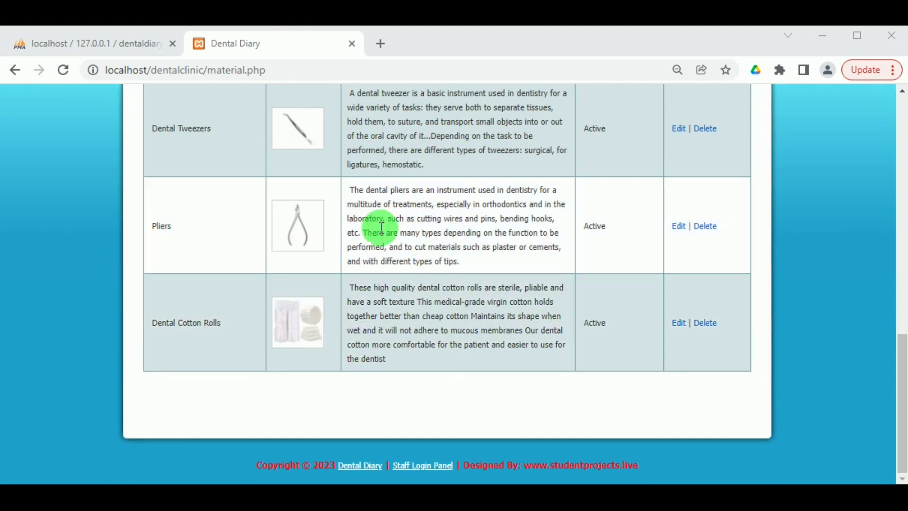
scroll(623, 243, up, 5)
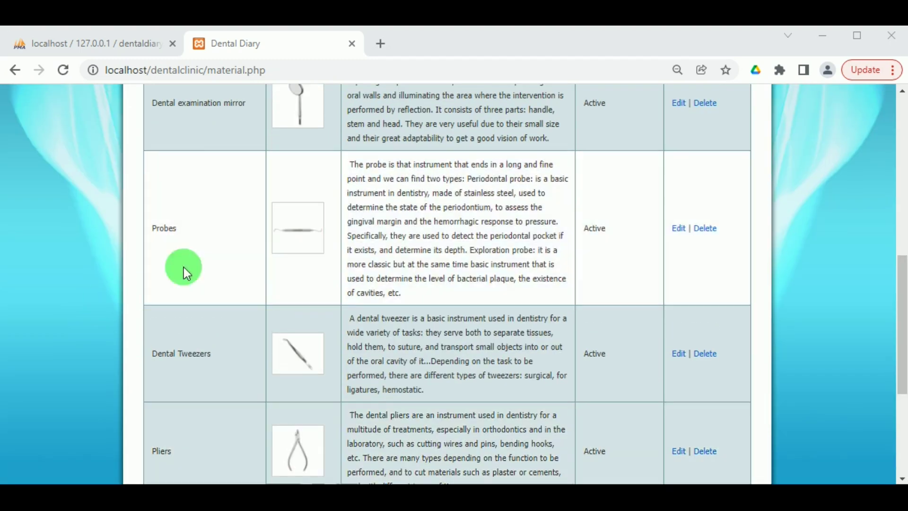
scroll(522, 247, up, 3)
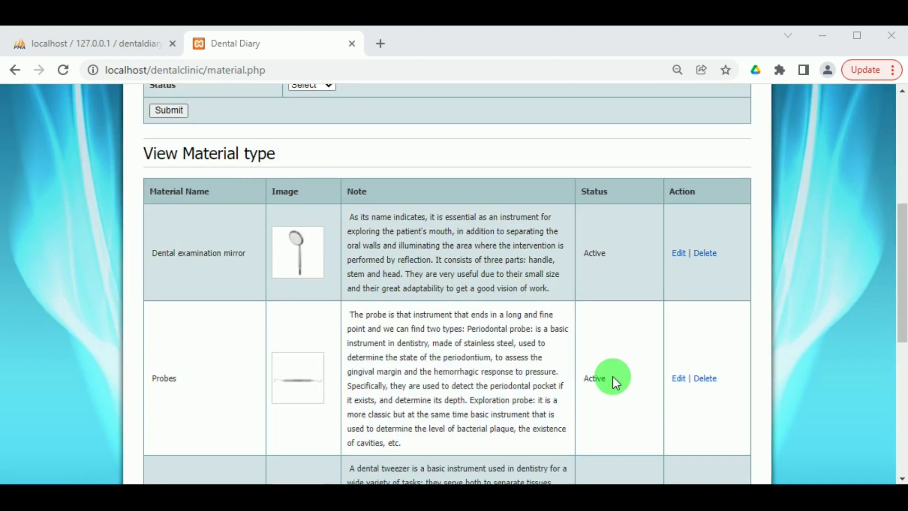
scroll(251, 332, down, 8)
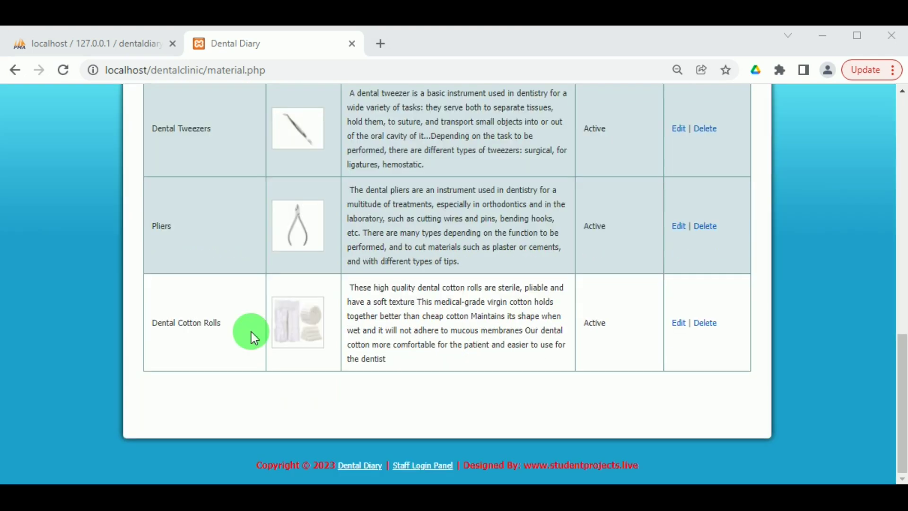
scroll(624, 308, up, 4)
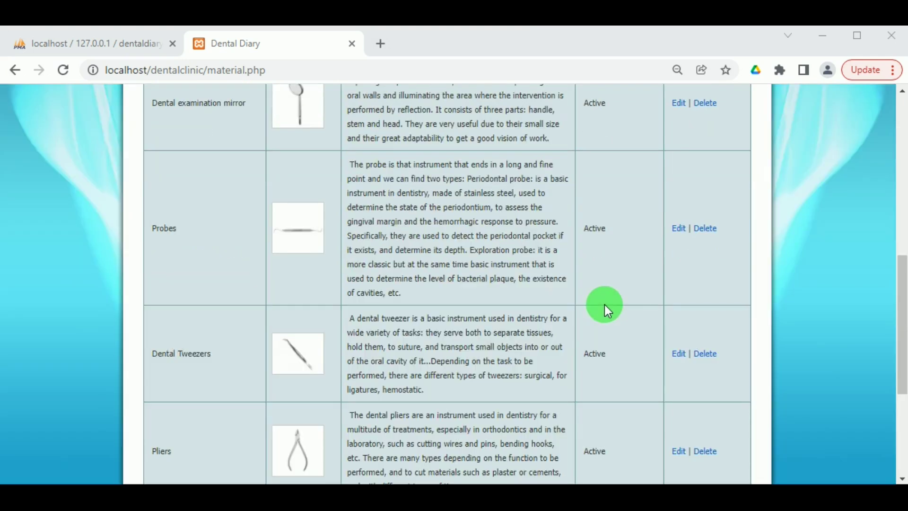
scroll(604, 305, up, 5)
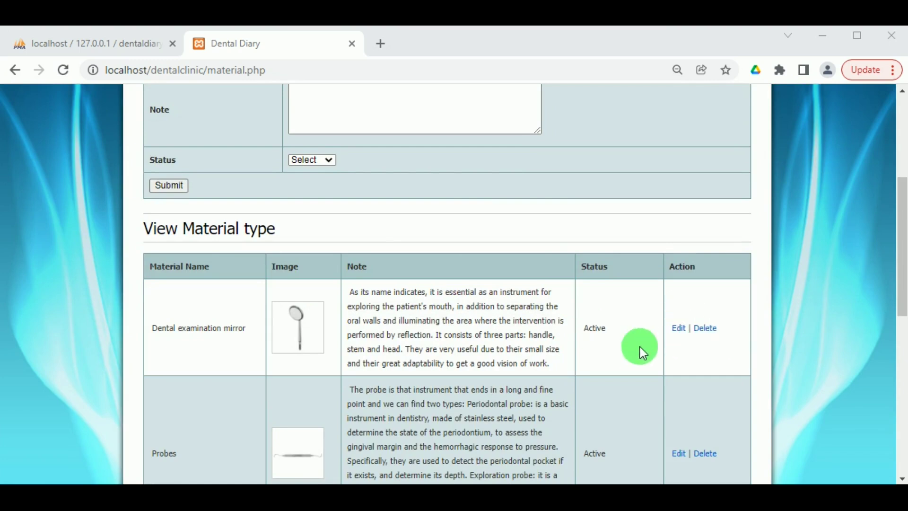
scroll(501, 318, up, 3)
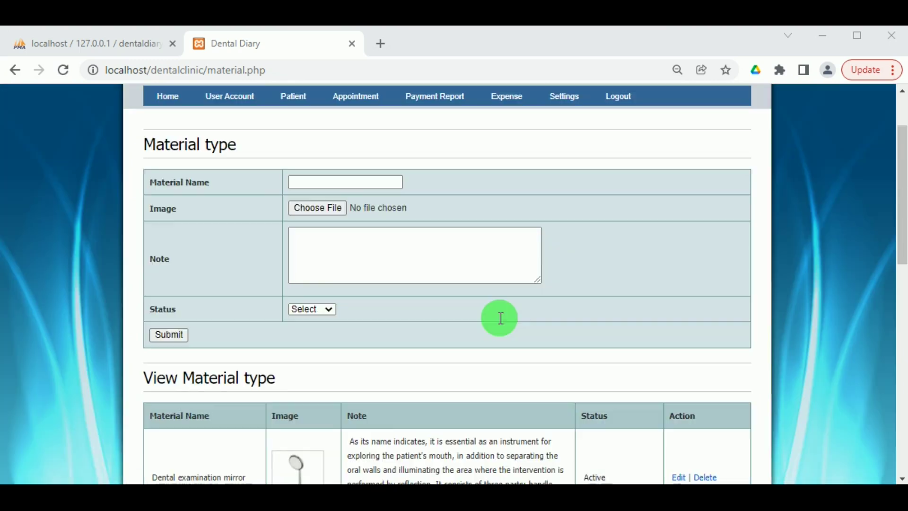
scroll(501, 318, up, 2)
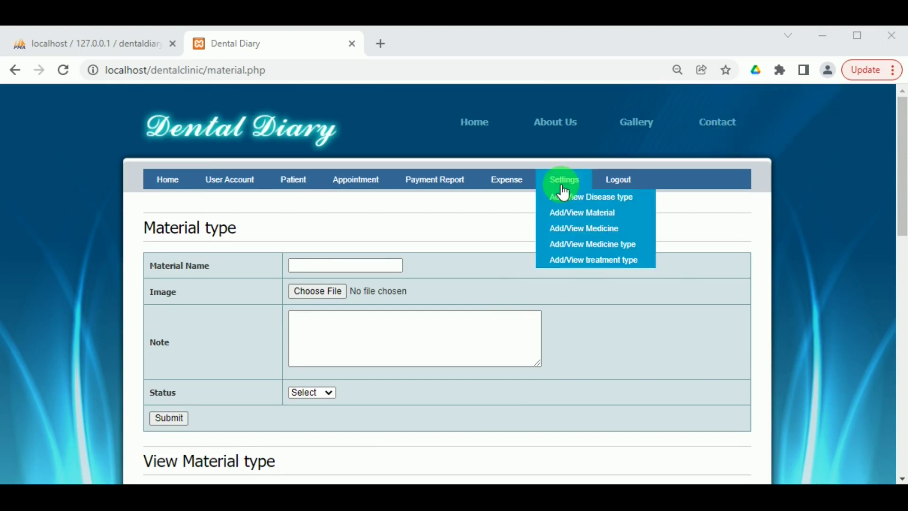
Open the Disease type page, check the Category choices, and scroll through the seven disease types.
click(564, 207)
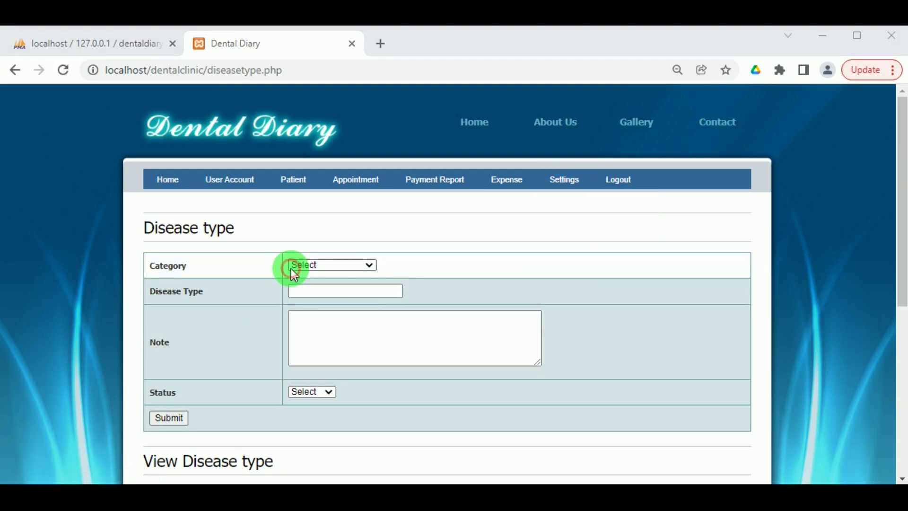
click(291, 267)
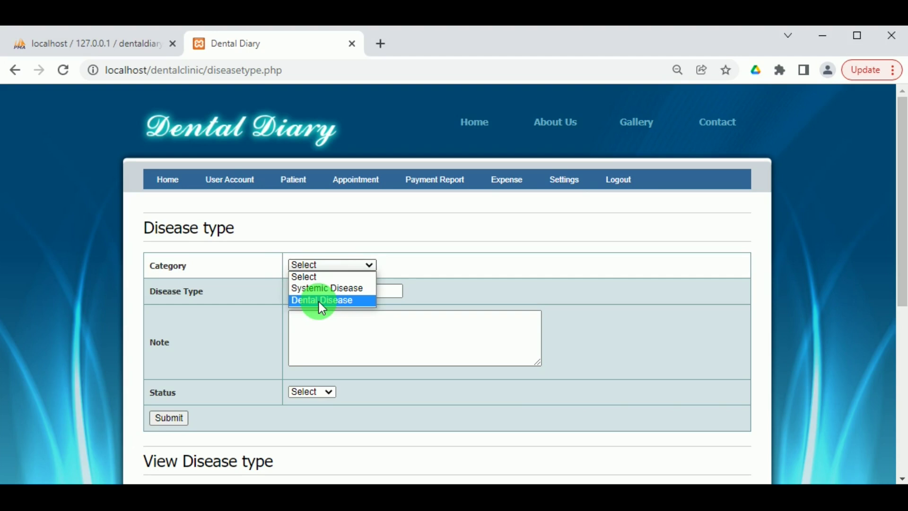
click(329, 353)
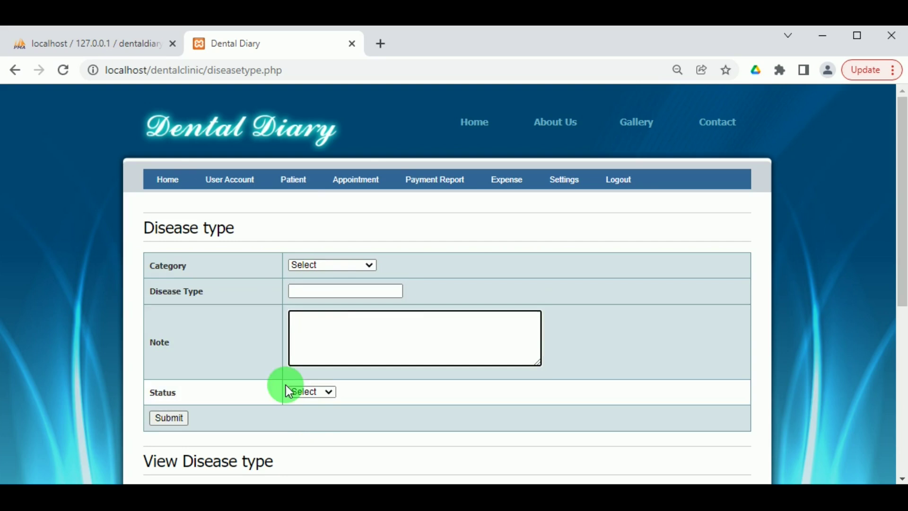
scroll(286, 385, down, 3)
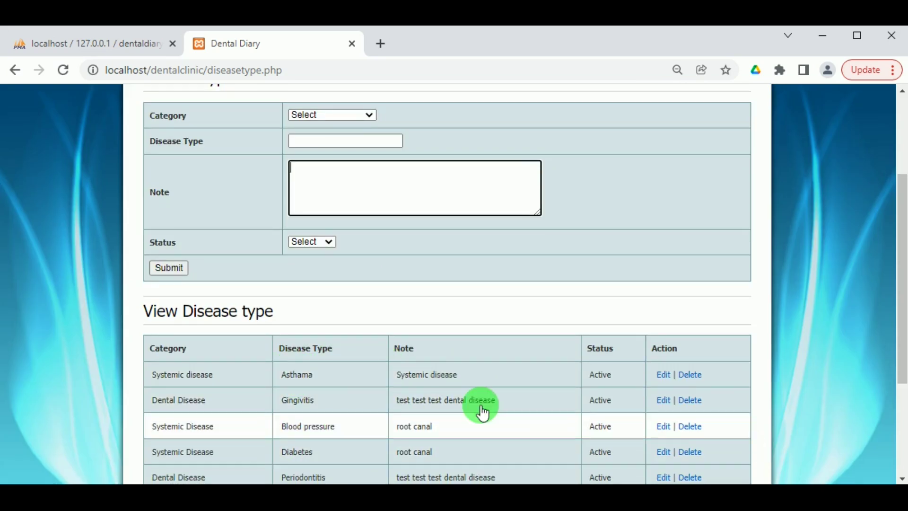
scroll(374, 376, down, 3)
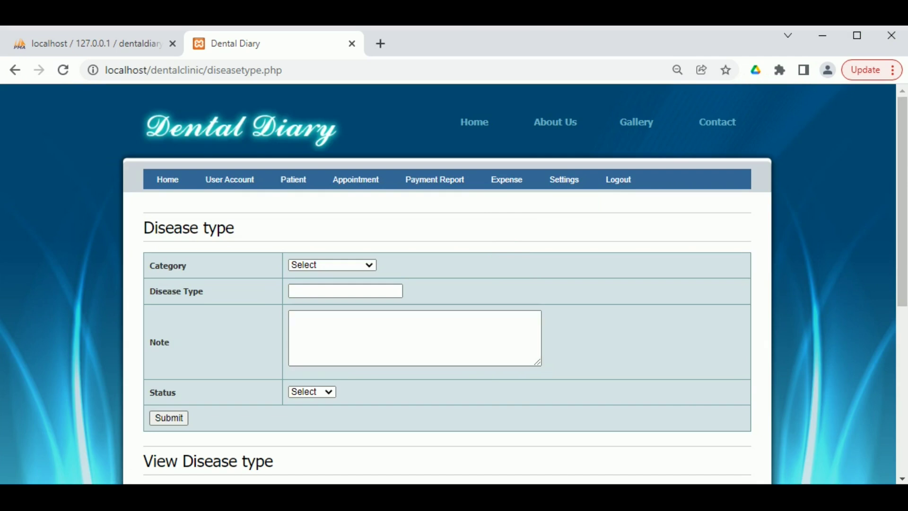
Log out and scroll the home page to the Request Appointment and Login Here forms.
click(616, 182)
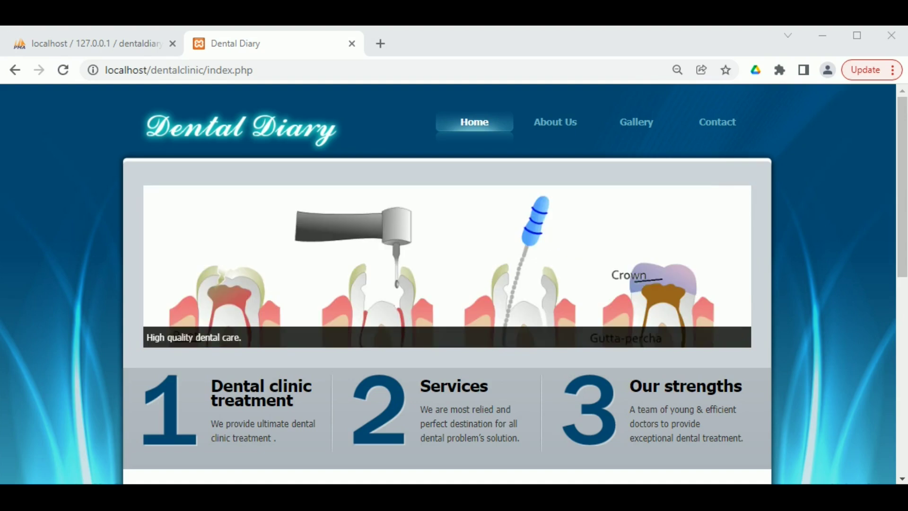
scroll(481, 298, down, 8)
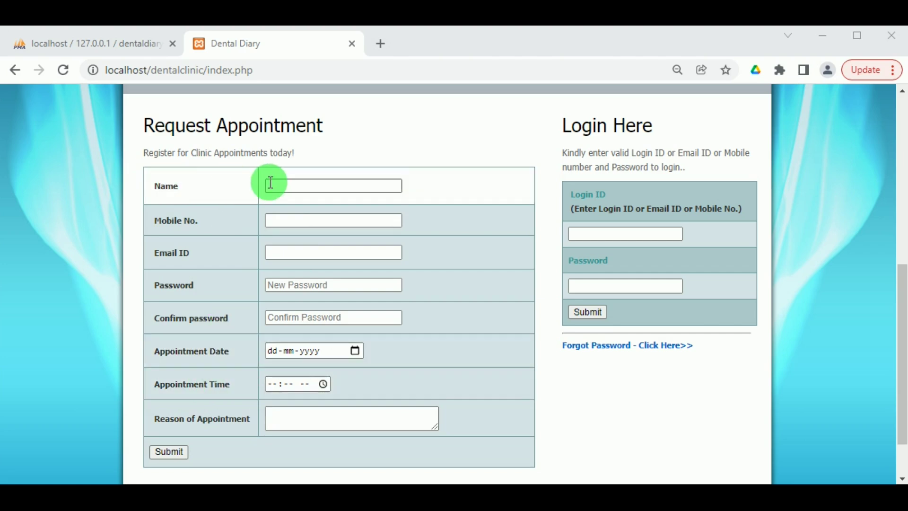
Fill in the patient's name, mobile number and e-mail address on the Request Appointment form.
click(291, 183)
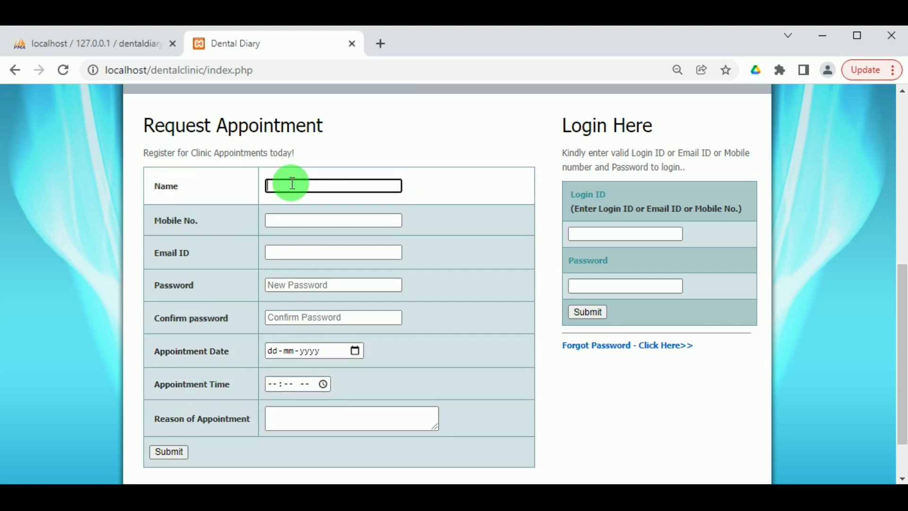
click(293, 183)
text(Am)
click(297, 219)
text(9876543210)
click(314, 252)
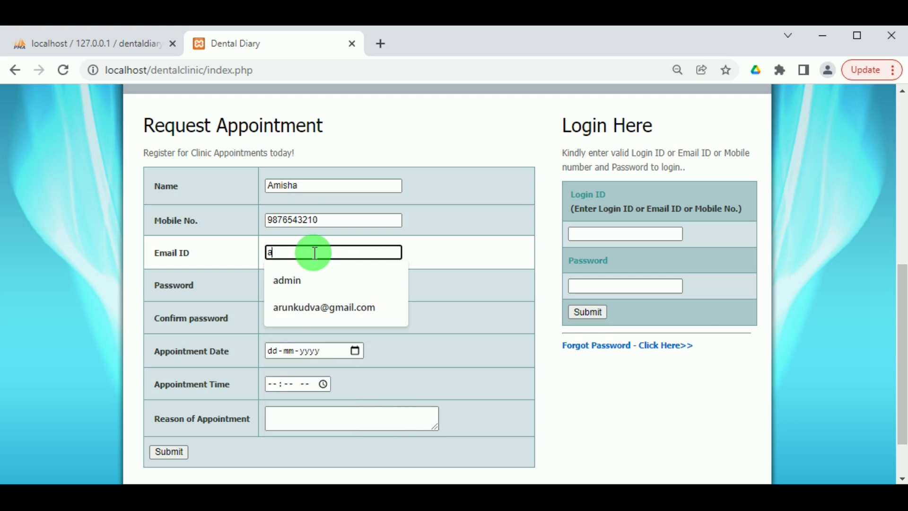
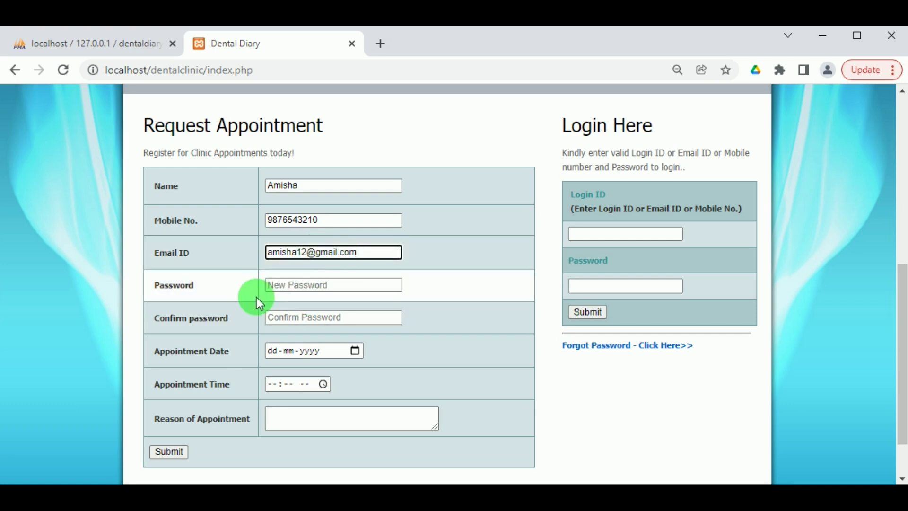
Paste the account password into both the Password and Confirm password fields.
double_click(304, 251)
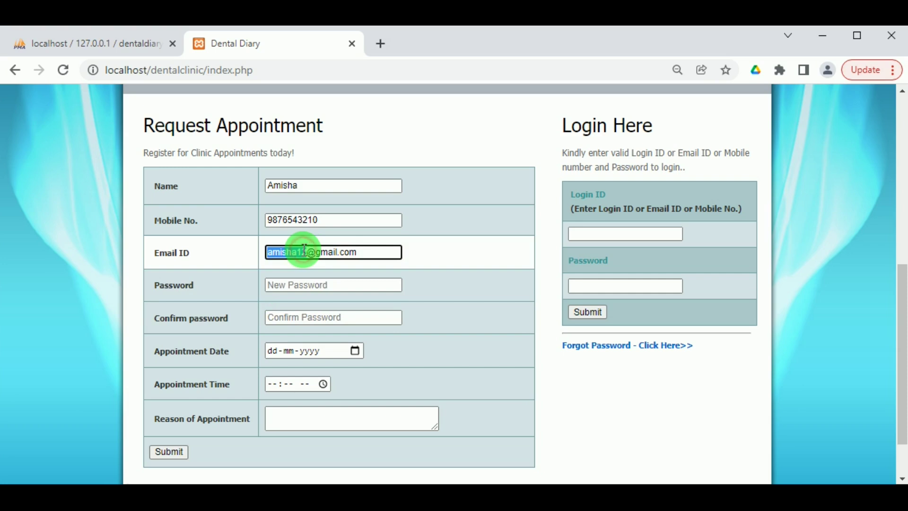
click(304, 286)
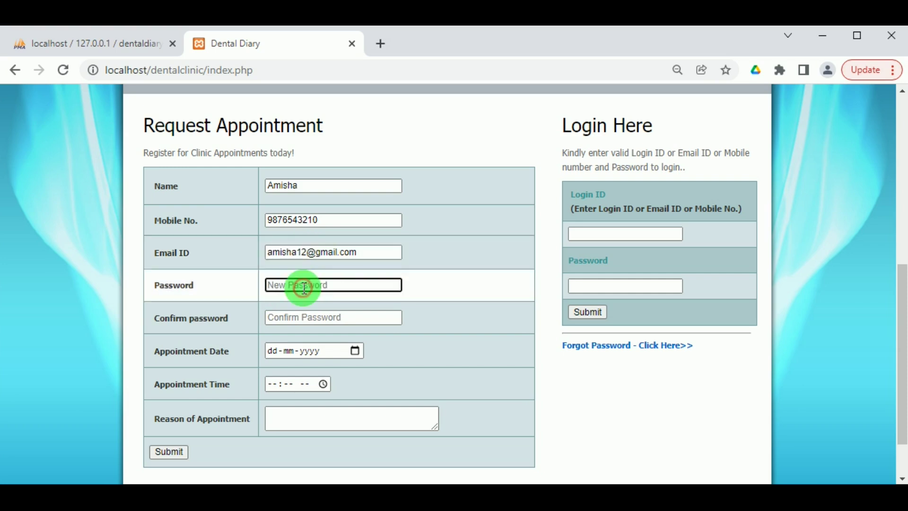
key(ctrl+v)
click(304, 318)
key(ctrl+v)
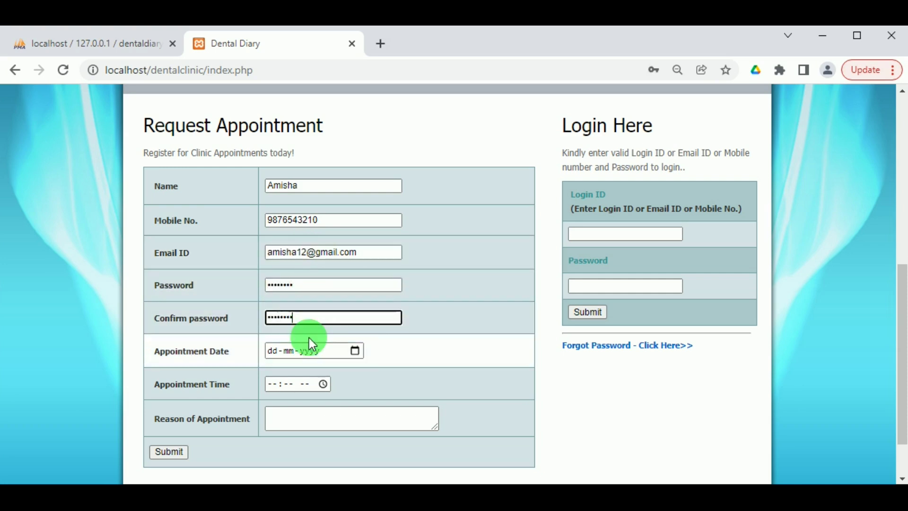
click(355, 350)
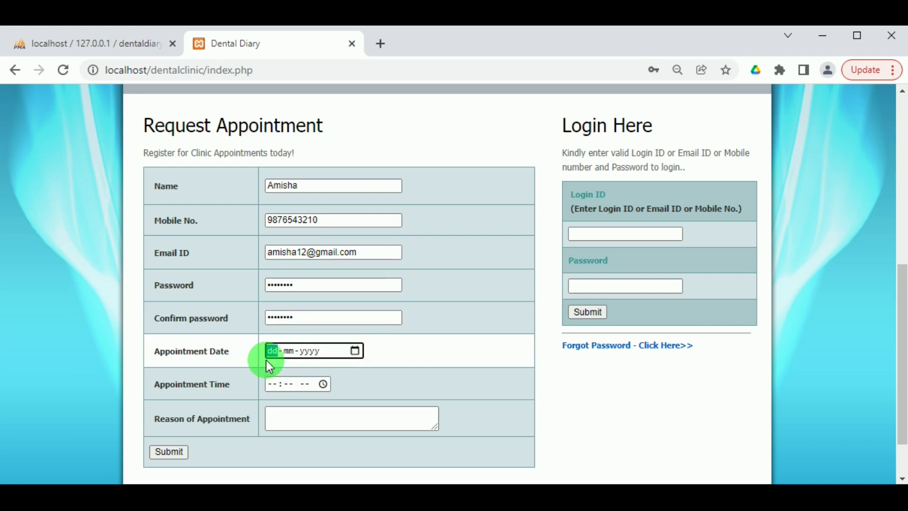
Choose 14 March 2023 as the appointment date in the date picker.
click(282, 357)
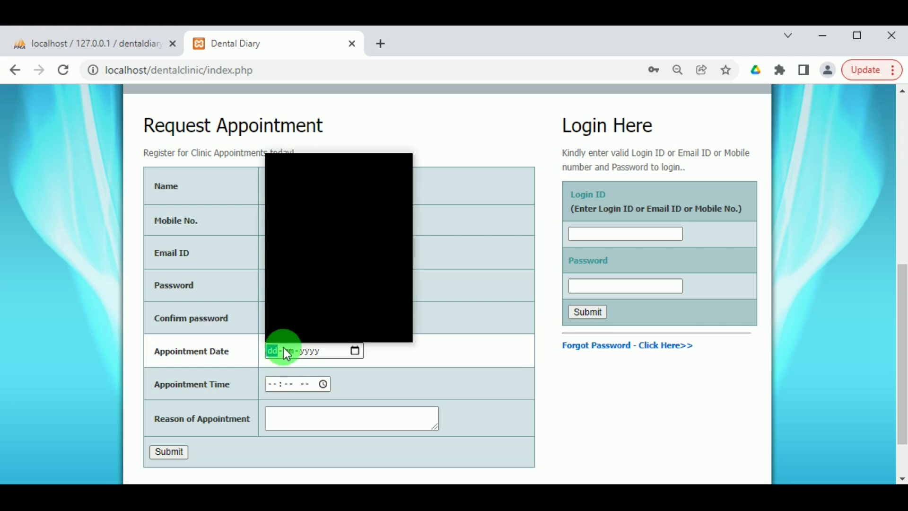
key(alt+Tab)
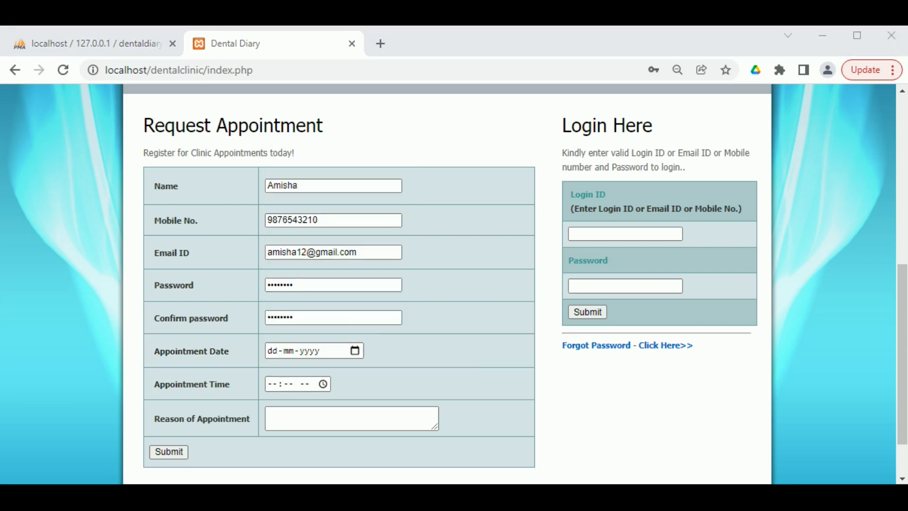
click(357, 350)
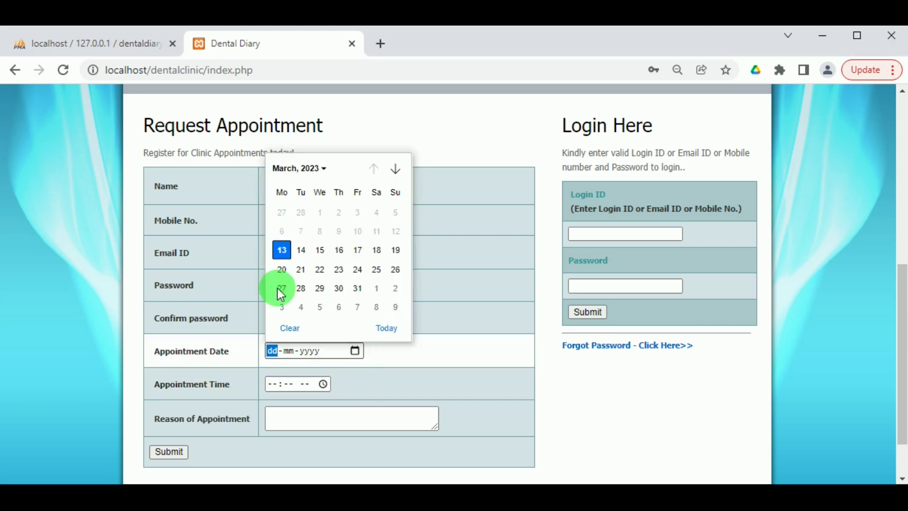
click(302, 253)
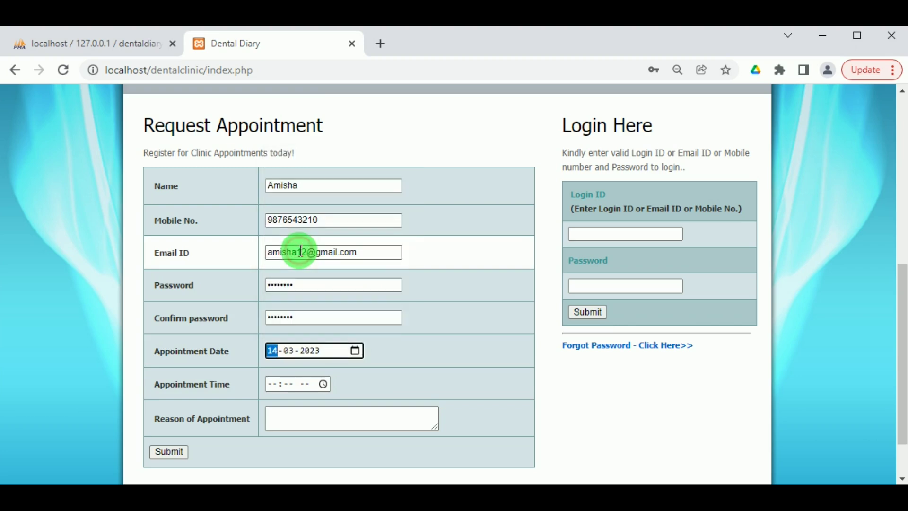
Set the appointment time to 07:15 PM.
click(324, 383)
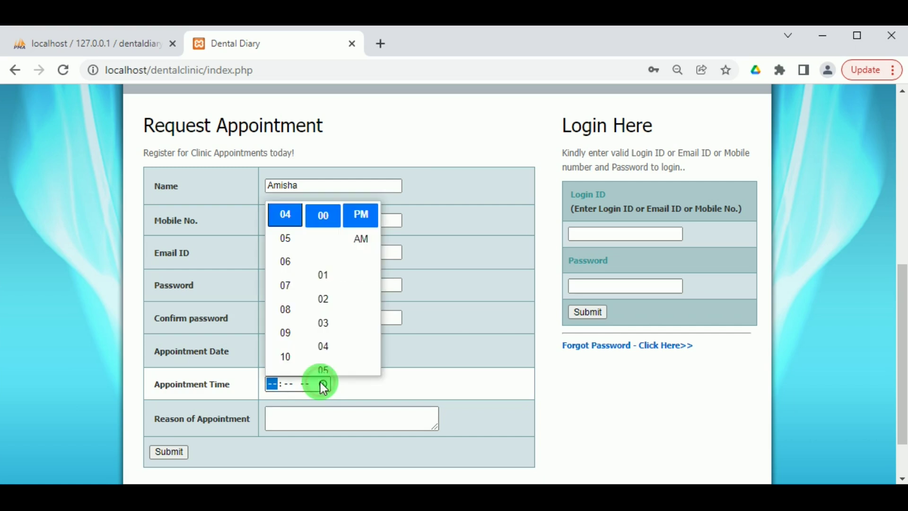
scroll(288, 251, down, 1)
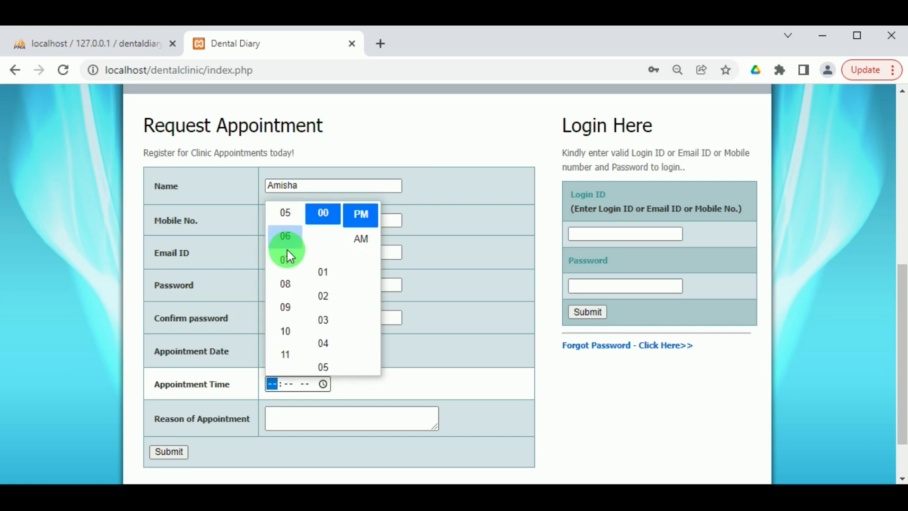
click(289, 253)
click(323, 272)
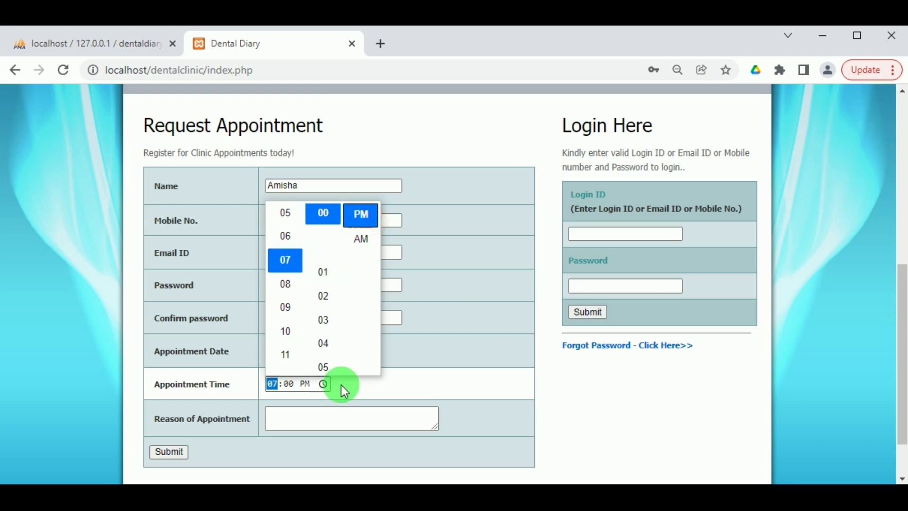
scroll(324, 364, down, 5)
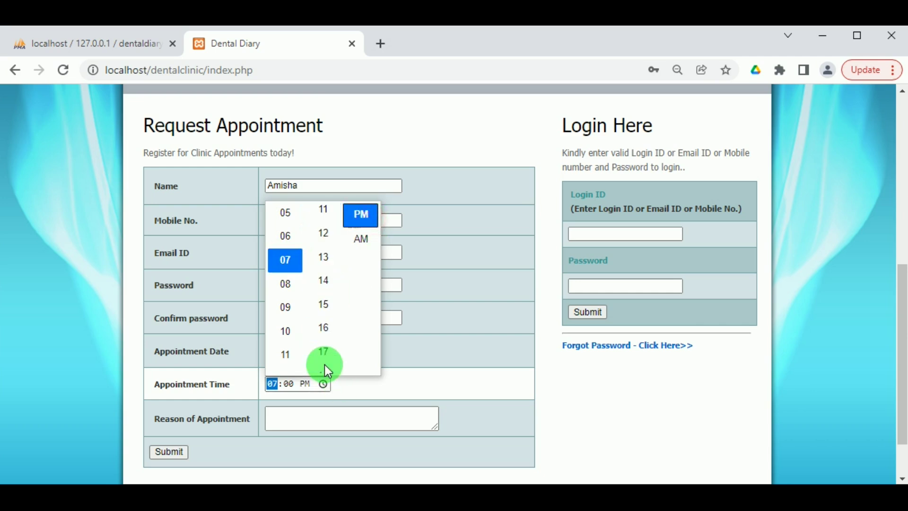
click(325, 290)
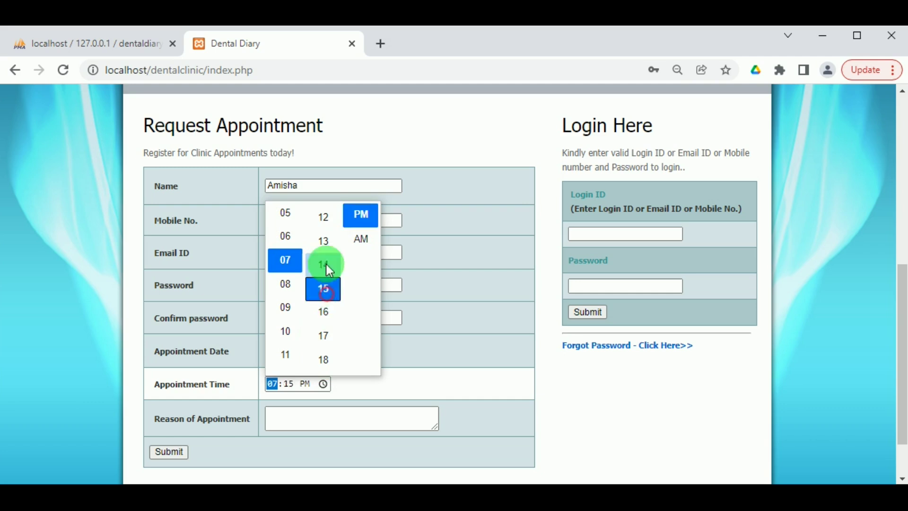
click(340, 415)
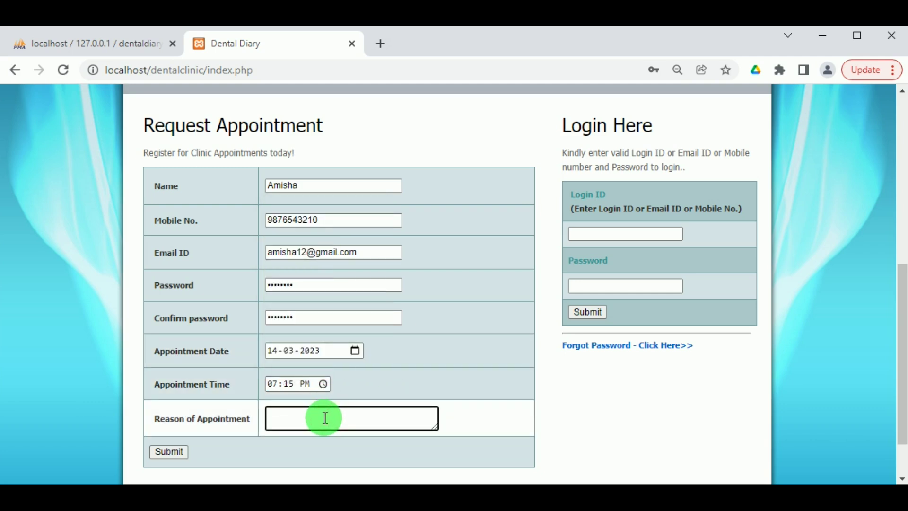
Enter Teeth Removal as the reason and submit, dismissing the special-character password error.
text(Teeth Removal)
click(177, 450)
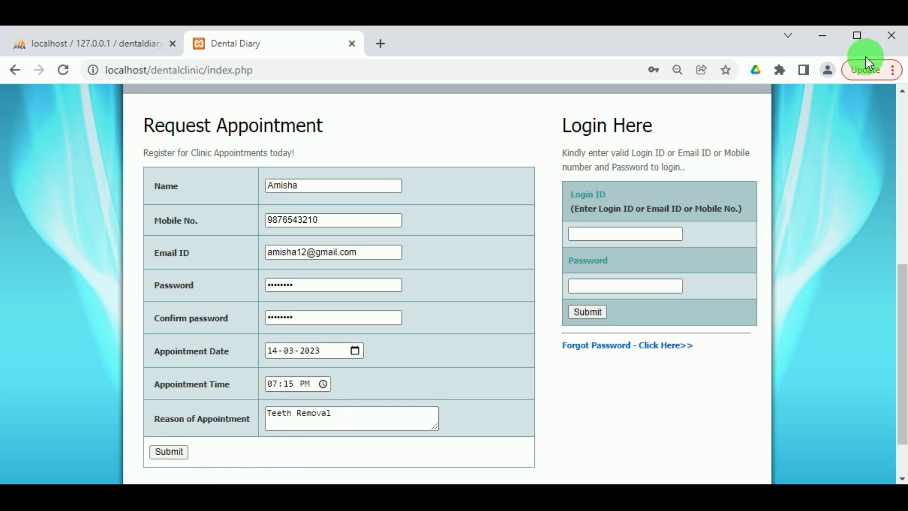
key(Return)
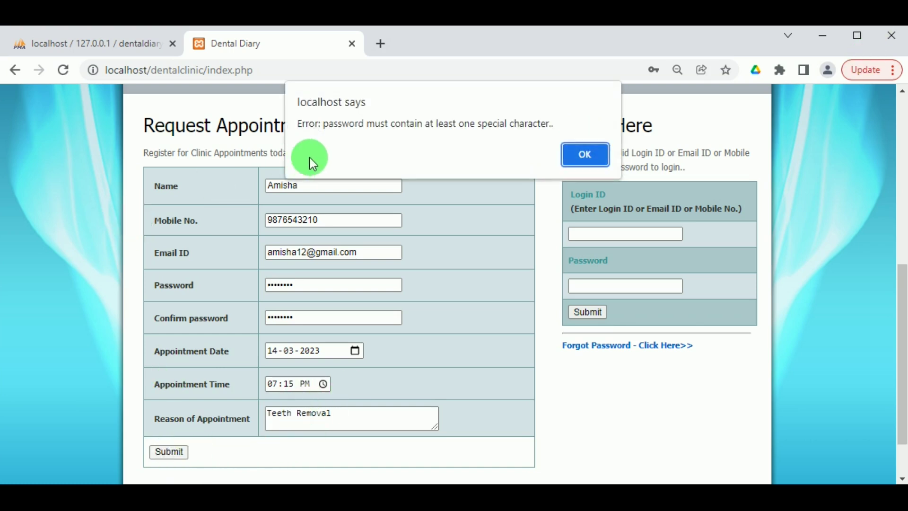
click(585, 156)
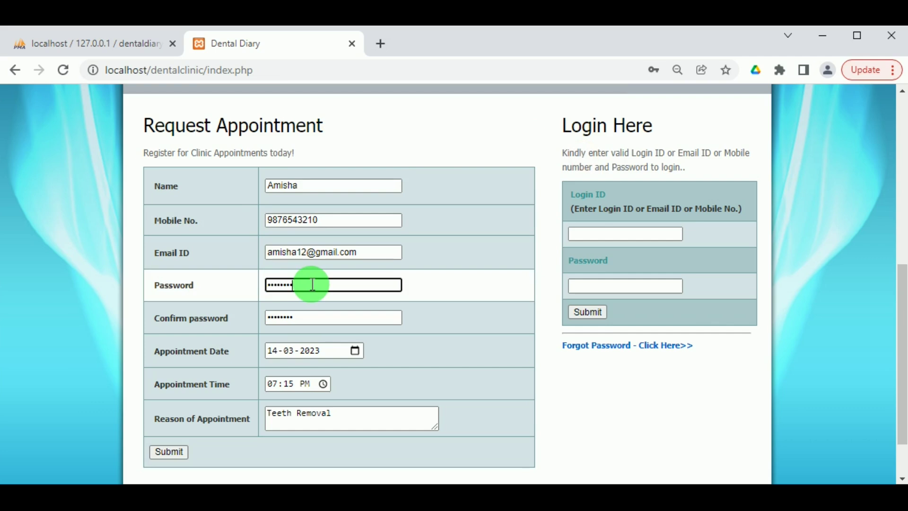
Add a special character to both password fields, resubmit, and acknowledge the success message.
text(@)
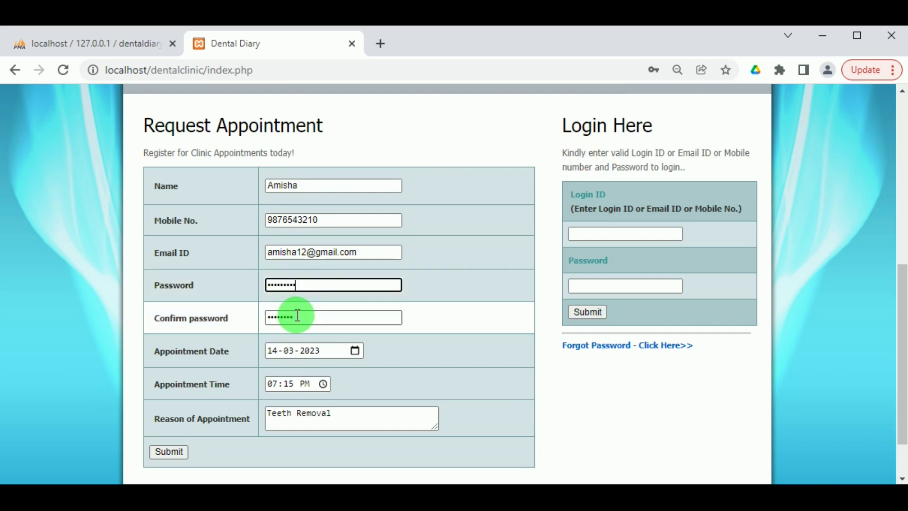
key(BackSpace)
text(1)
click(296, 315)
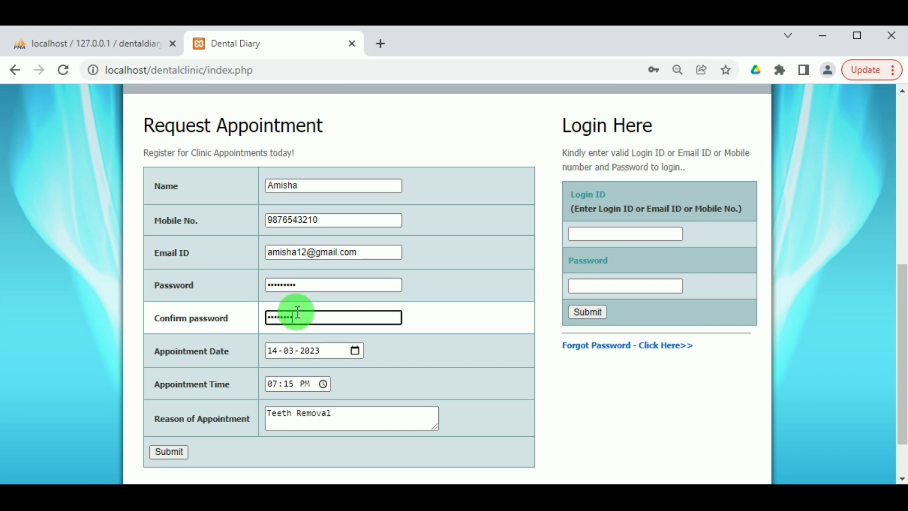
click(169, 451)
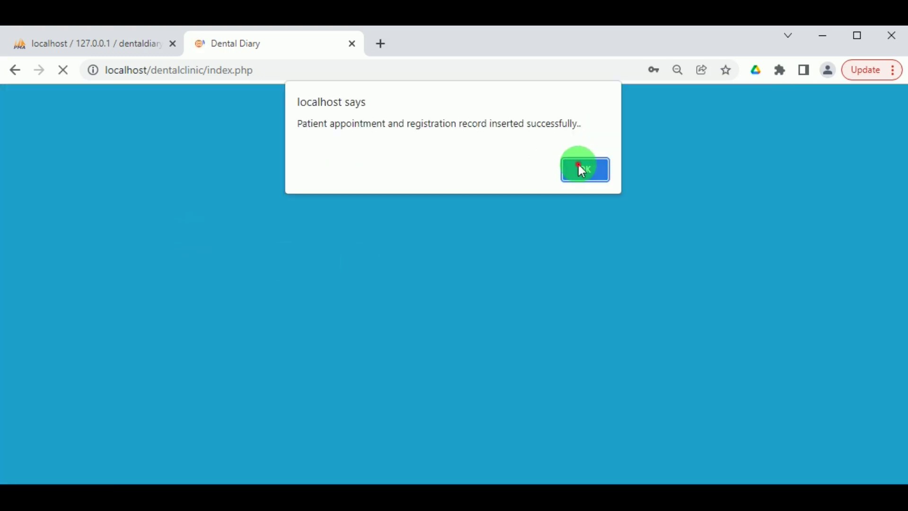
click(580, 168)
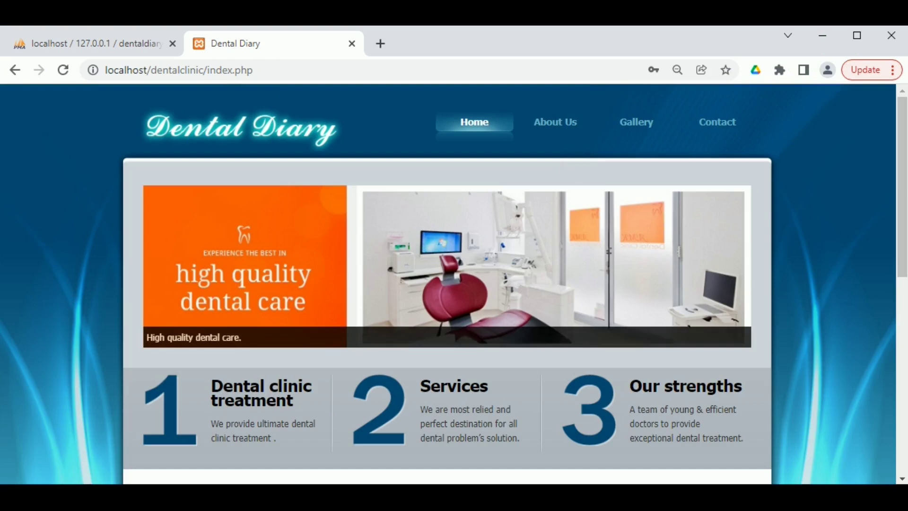
Log in under Login Here with the new patient's e-mail ID and password.
scroll(288, 401, down, 6)
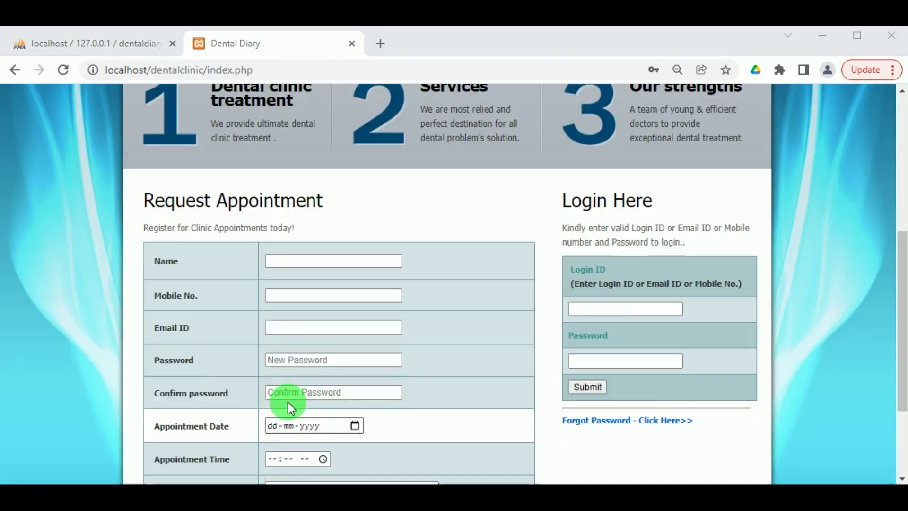
click(609, 310)
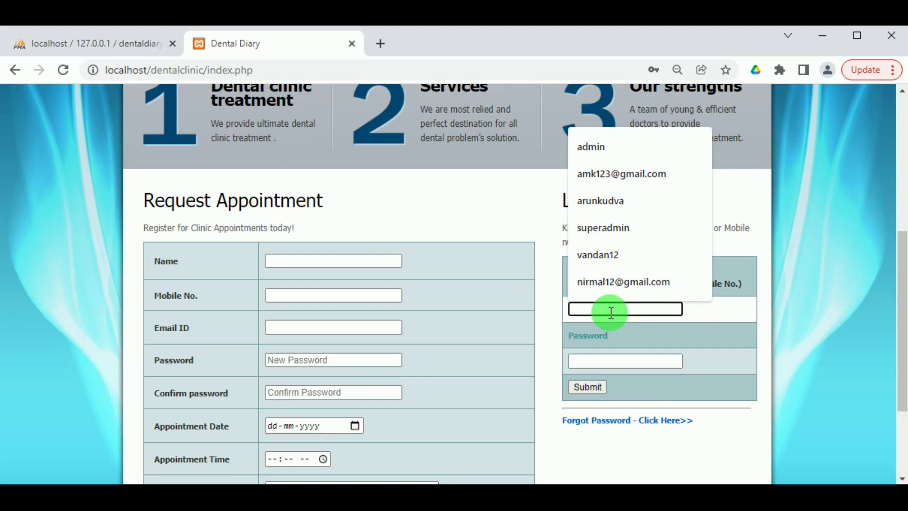
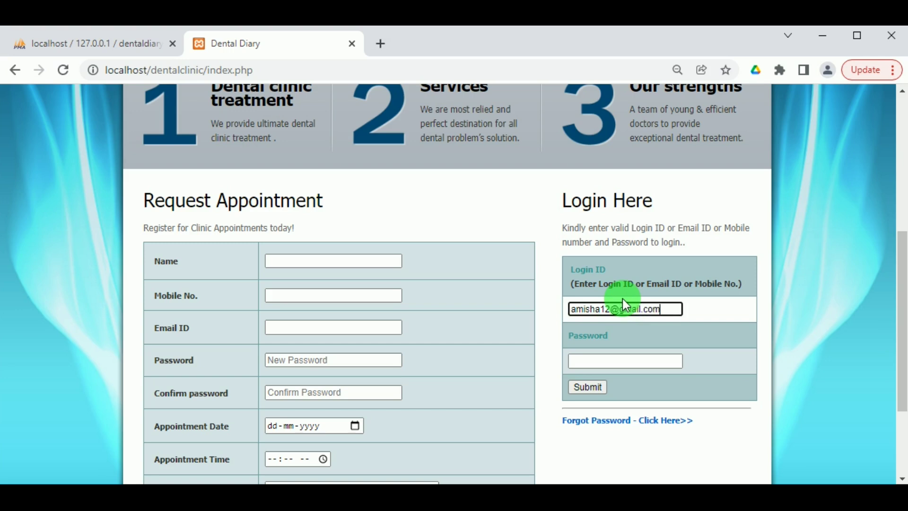
click(626, 362)
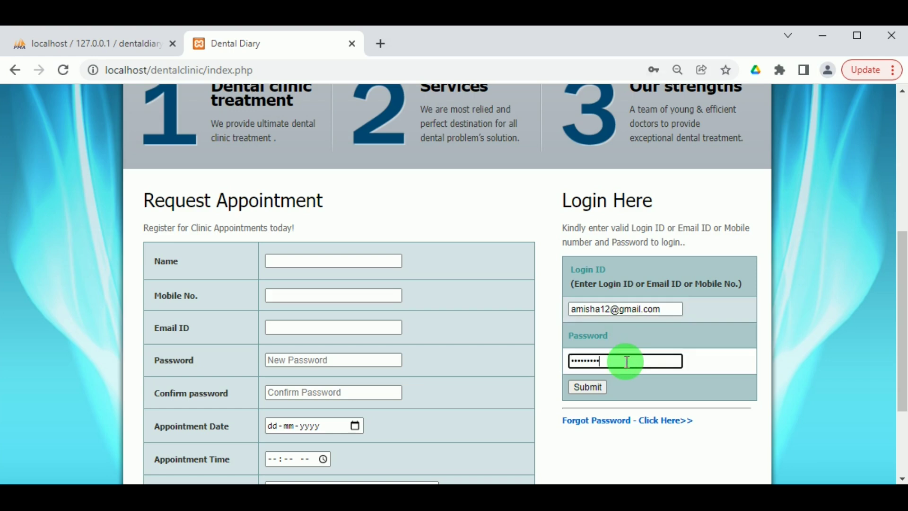
click(589, 383)
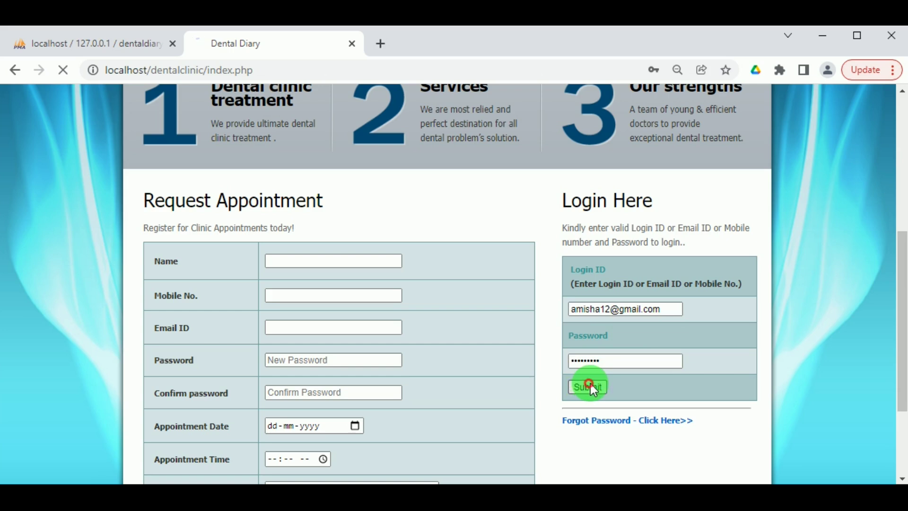
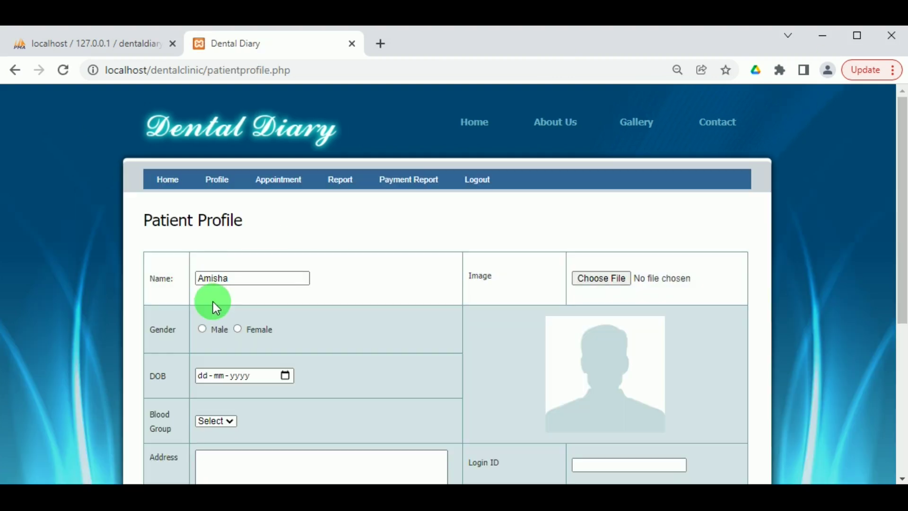
Set the patient's gender to Female and birth date to 15 June 2000.
click(239, 328)
scroll(283, 242, down, 3)
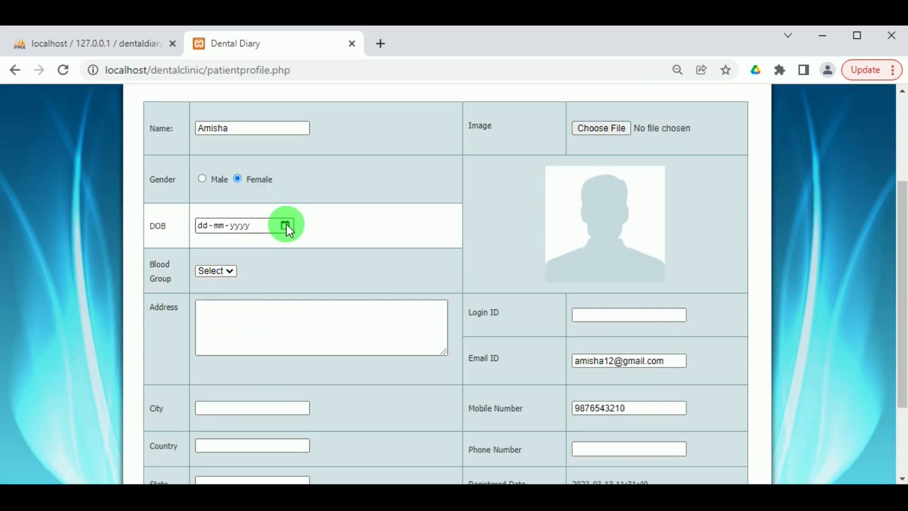
click(285, 226)
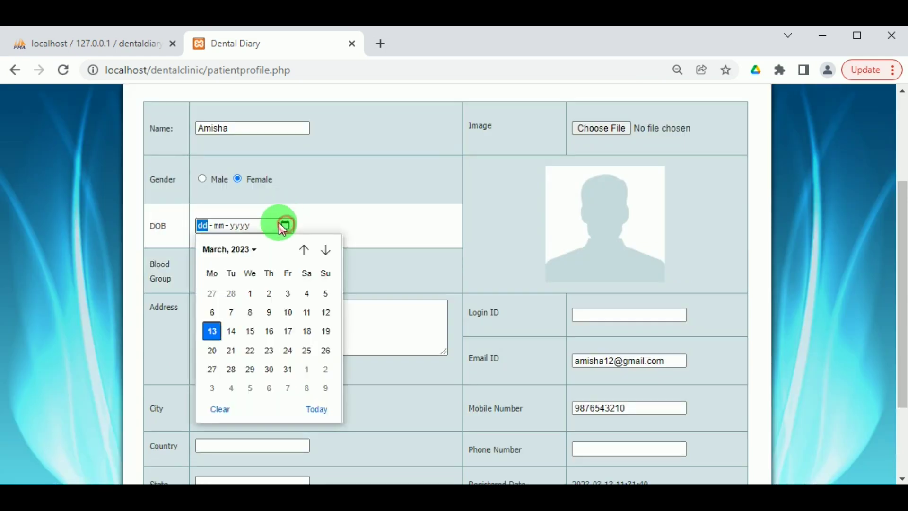
click(255, 251)
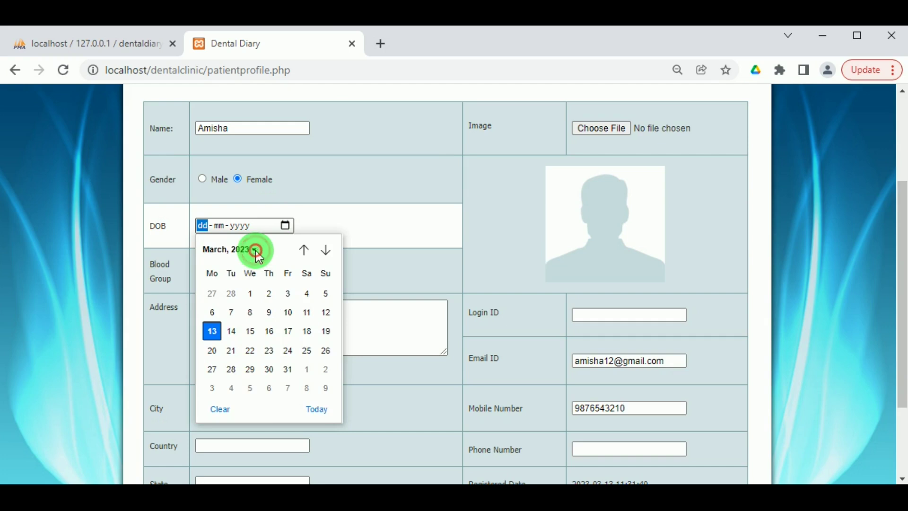
click(256, 251)
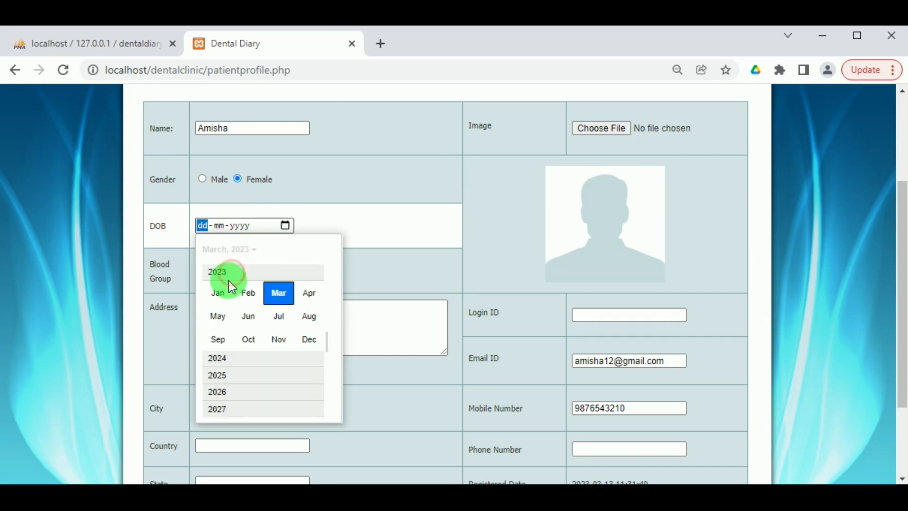
scroll(228, 280, up, 3)
scroll(228, 281, up, 5)
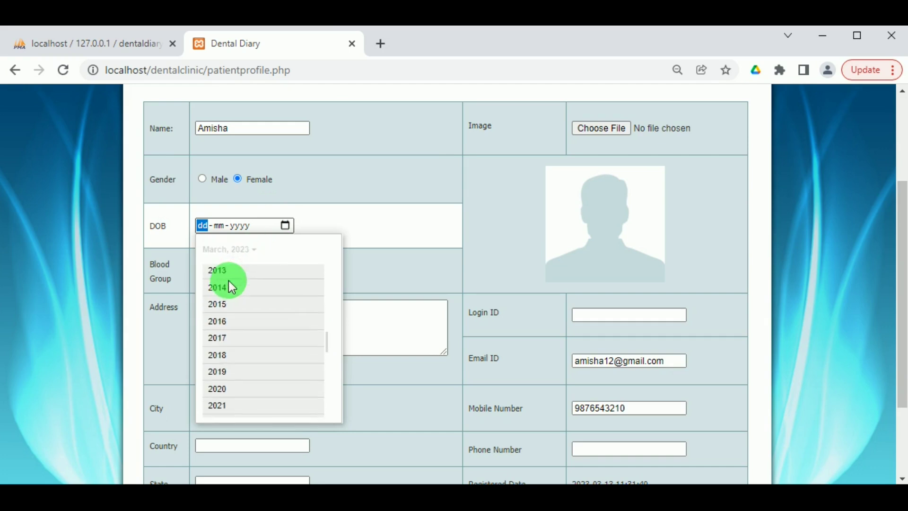
scroll(229, 280, up, 2)
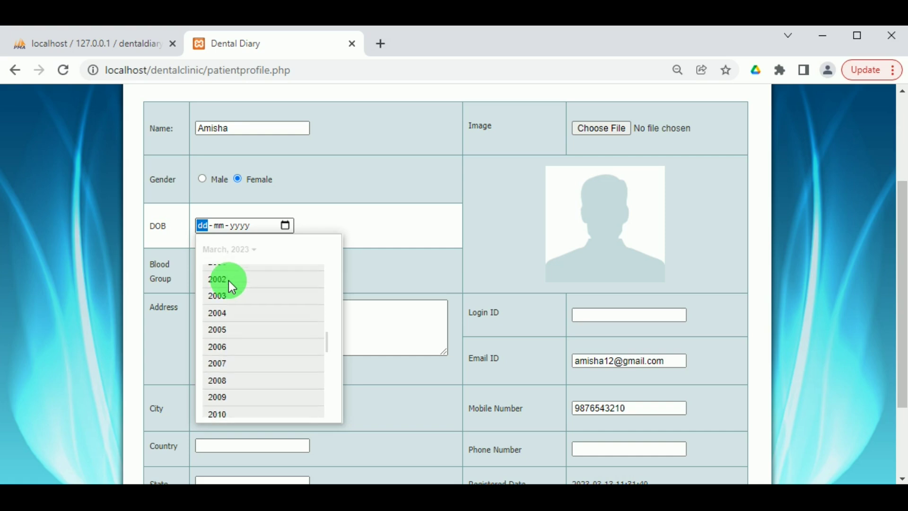
click(227, 273)
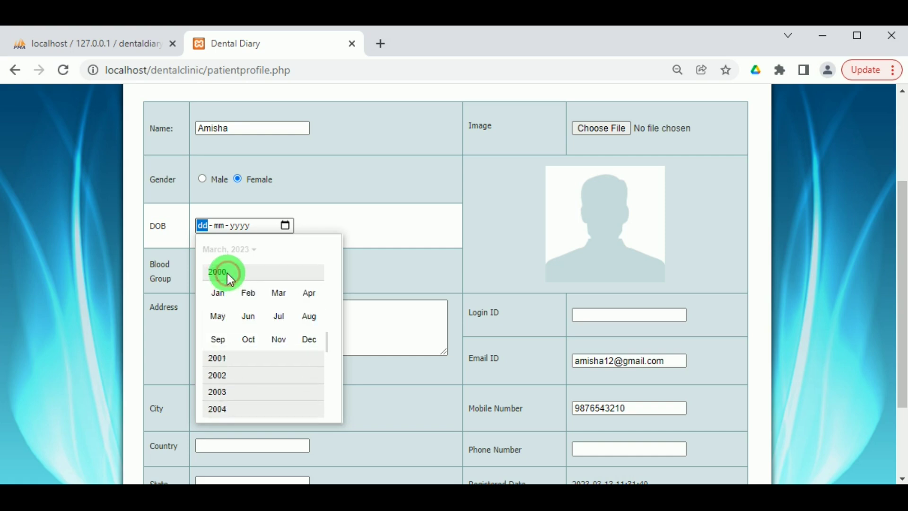
click(255, 324)
click(269, 327)
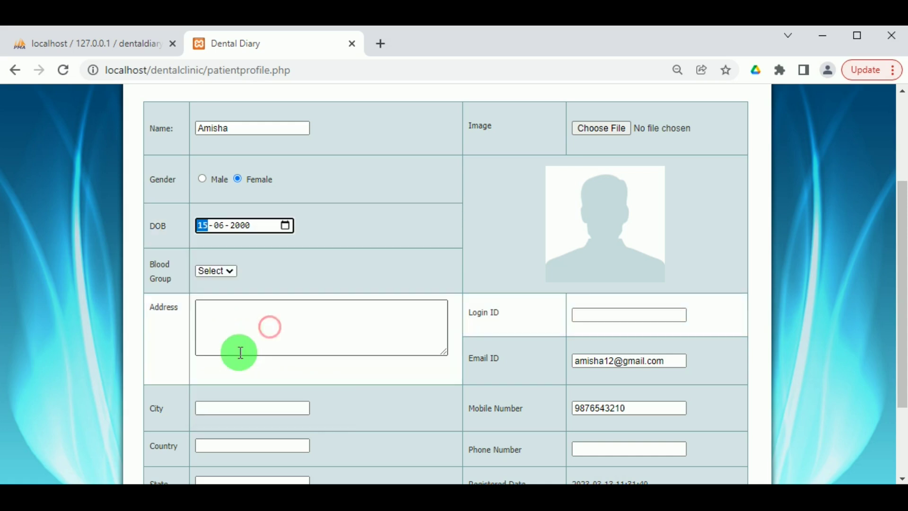
Choose blood group A+, enter the address, and set the city to Maharashtra.
click(208, 271)
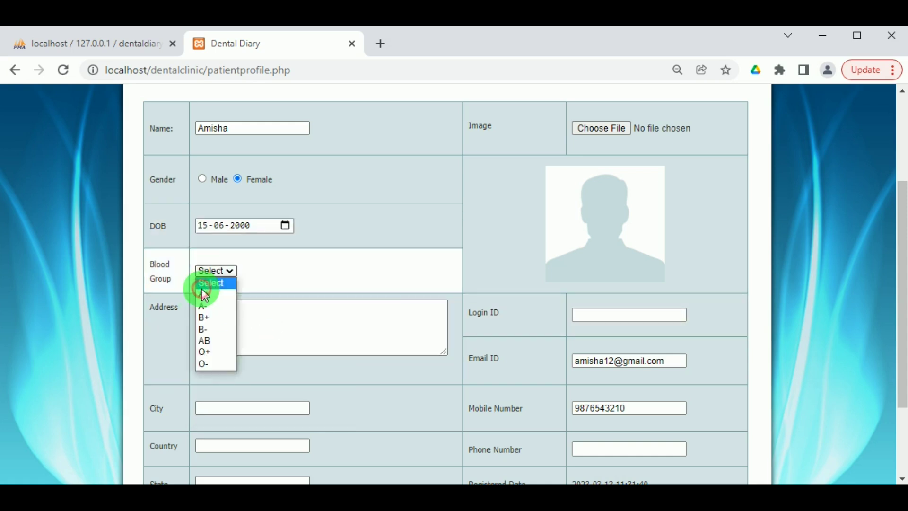
click(206, 296)
click(218, 310)
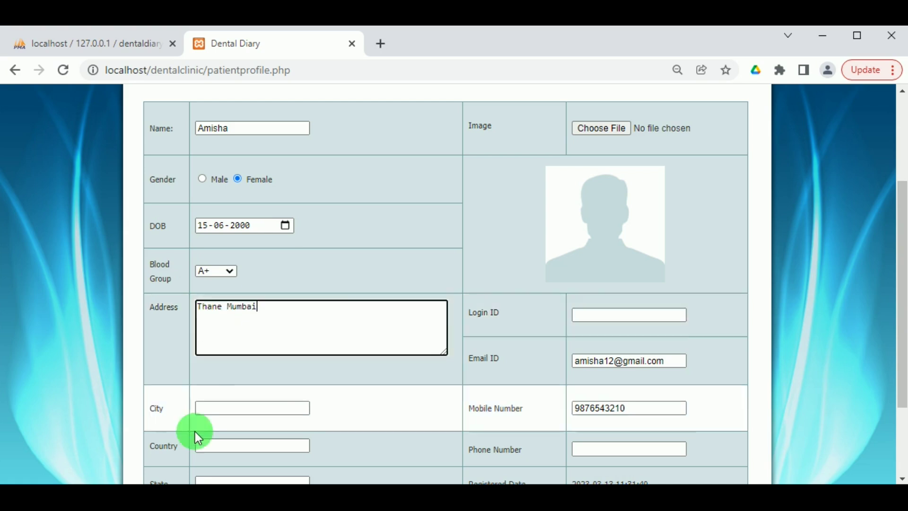
click(211, 408)
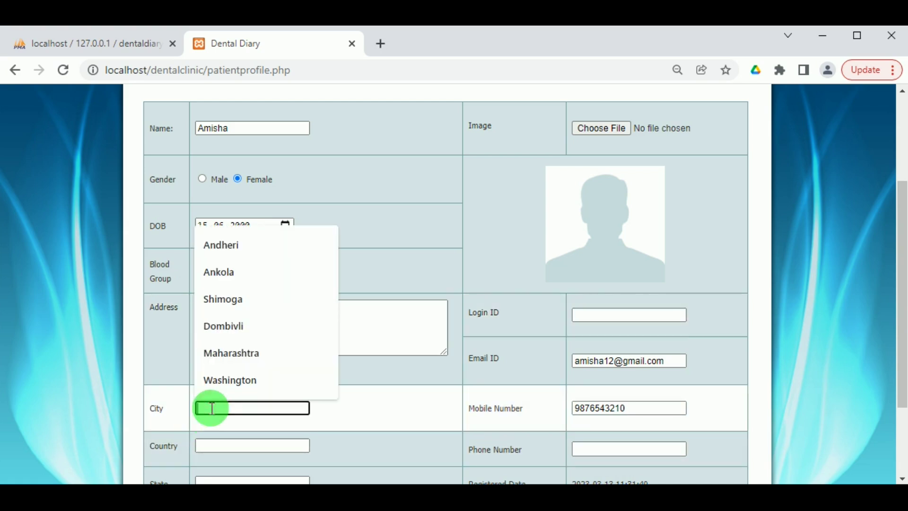
click(228, 357)
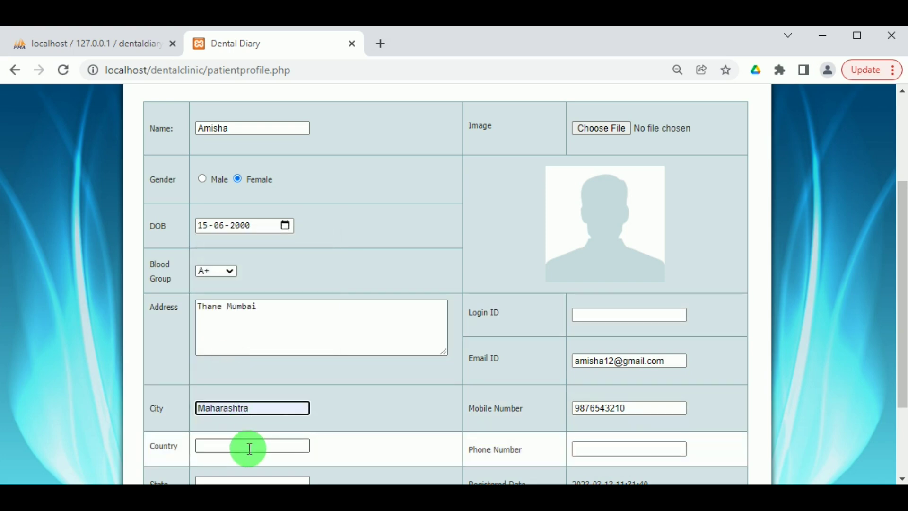
Enter country India and state Maharashtra, and pick the 7643m picture as profile photo.
scroll(249, 449, down, 2)
click(246, 371)
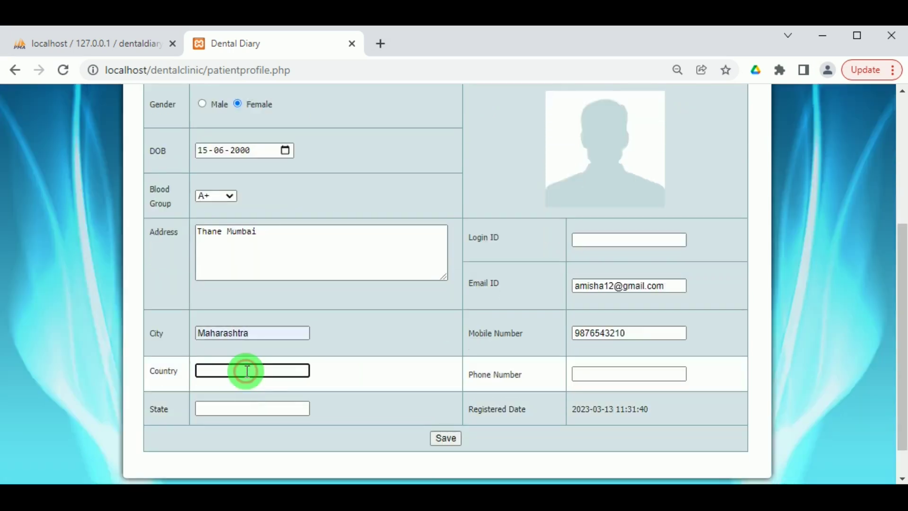
text(India)
click(229, 410)
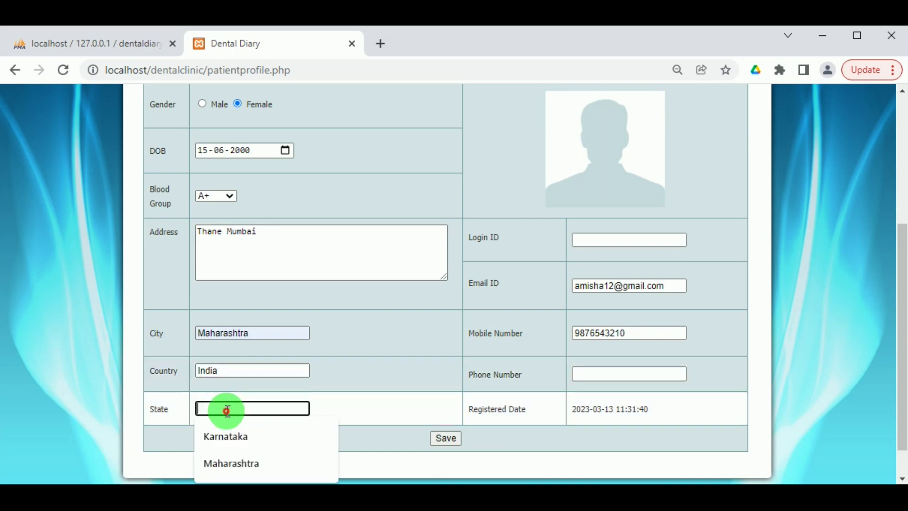
click(220, 463)
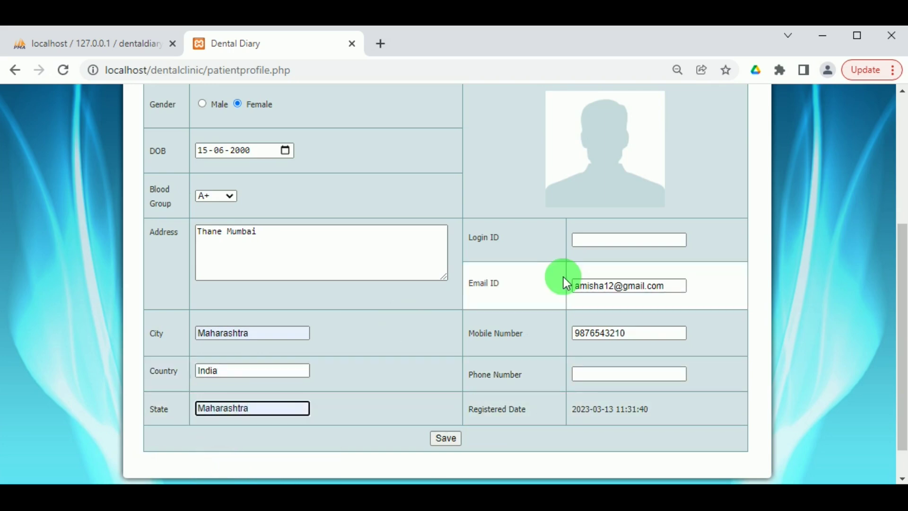
scroll(560, 275, up, 2)
scroll(560, 276, up, 2)
click(616, 202)
click(189, 272)
Attach 7643m.jpg, enter the patient's login ID and phone number, and save the profile.
click(385, 362)
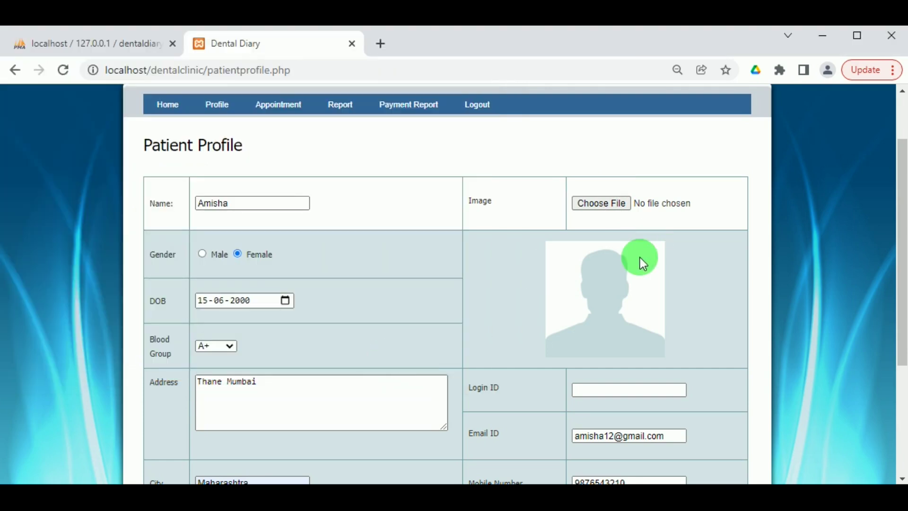
scroll(601, 305, down, 2)
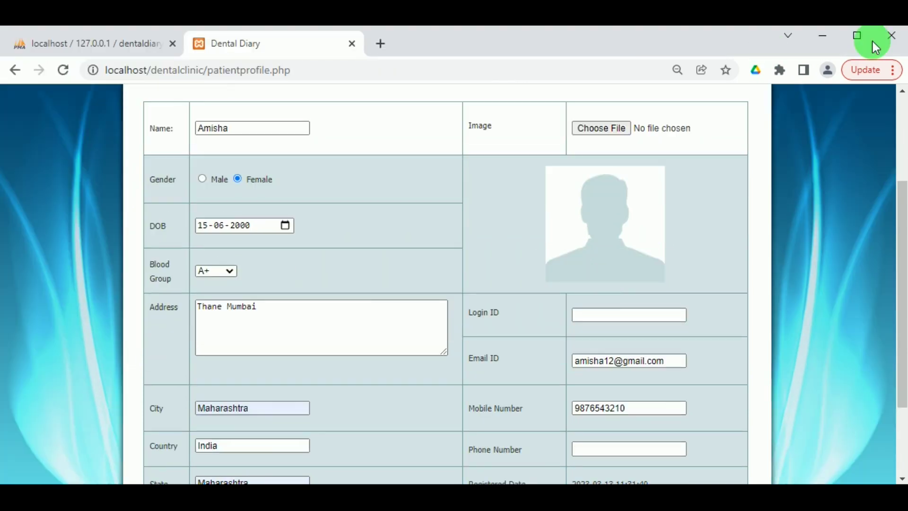
click(588, 315)
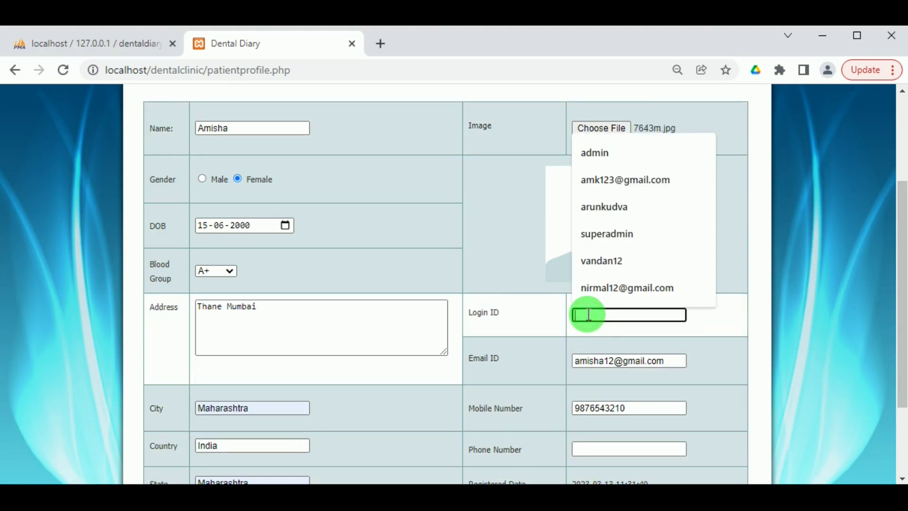
text(am)
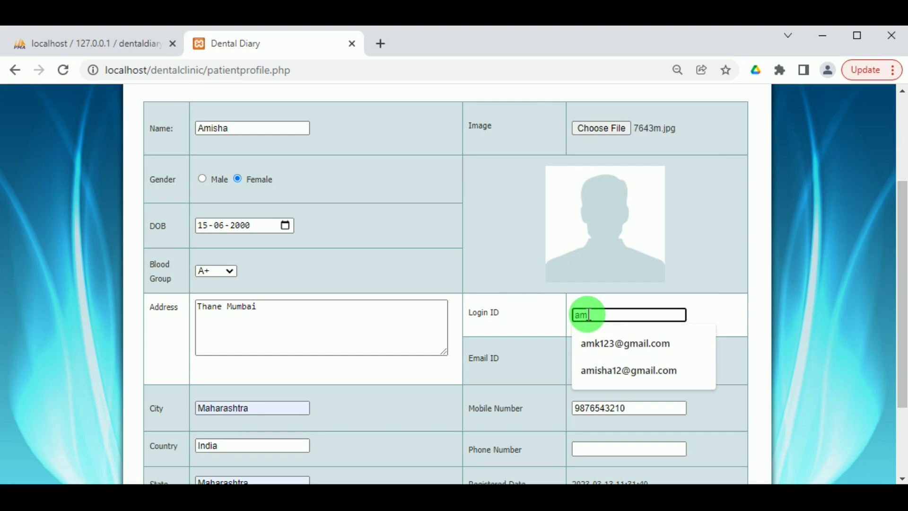
text(isha12)
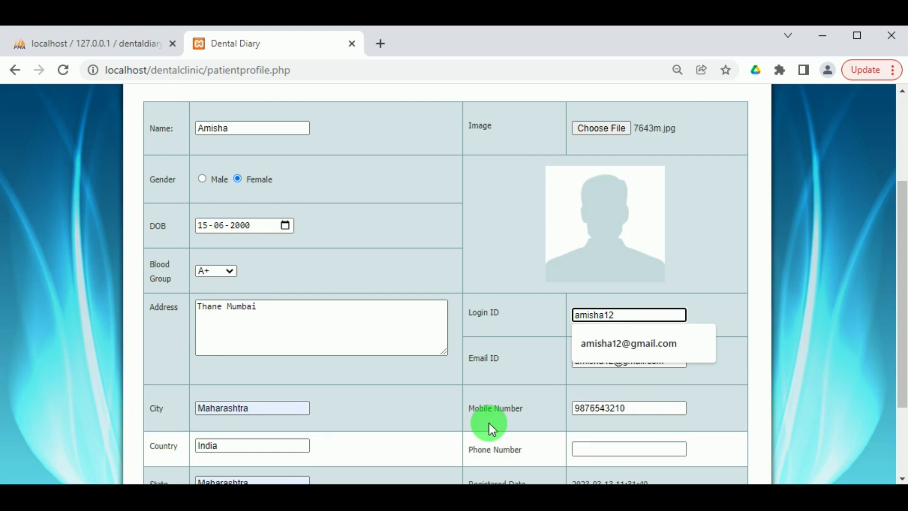
scroll(489, 424, down, 2)
click(613, 378)
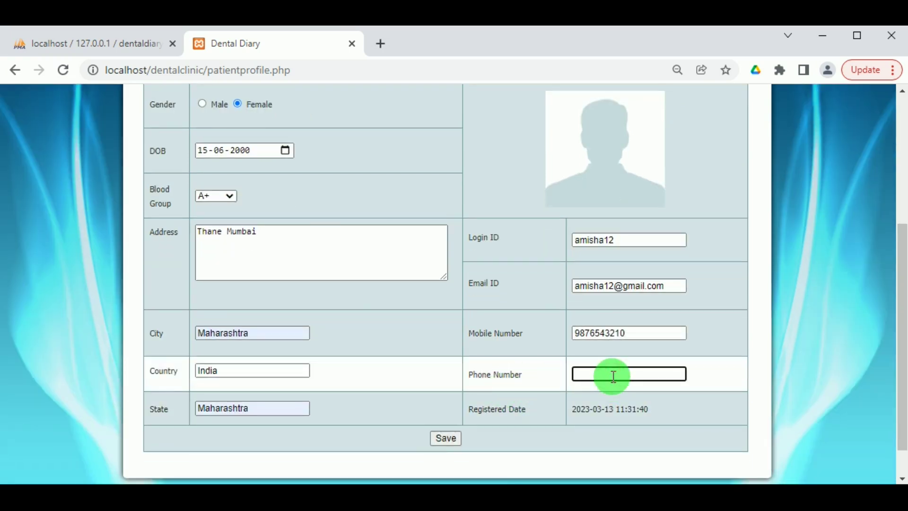
text(3452134)
click(447, 439)
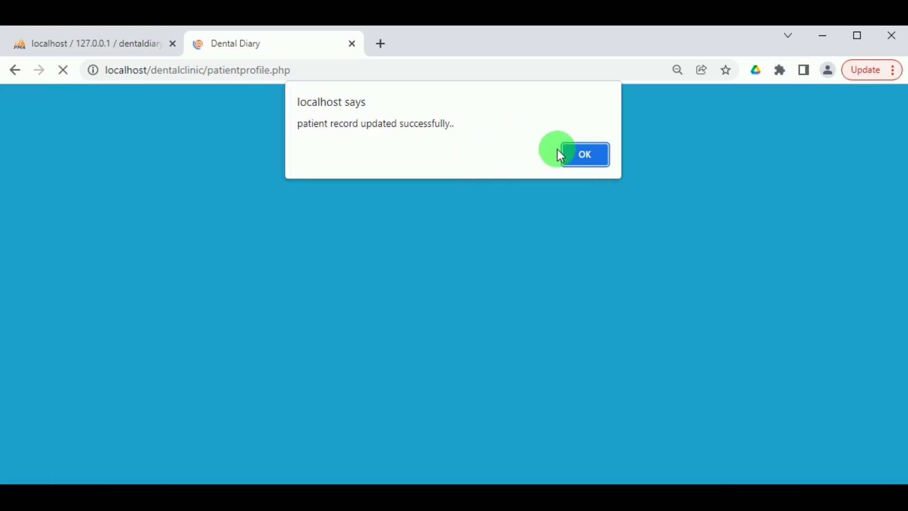
click(558, 150)
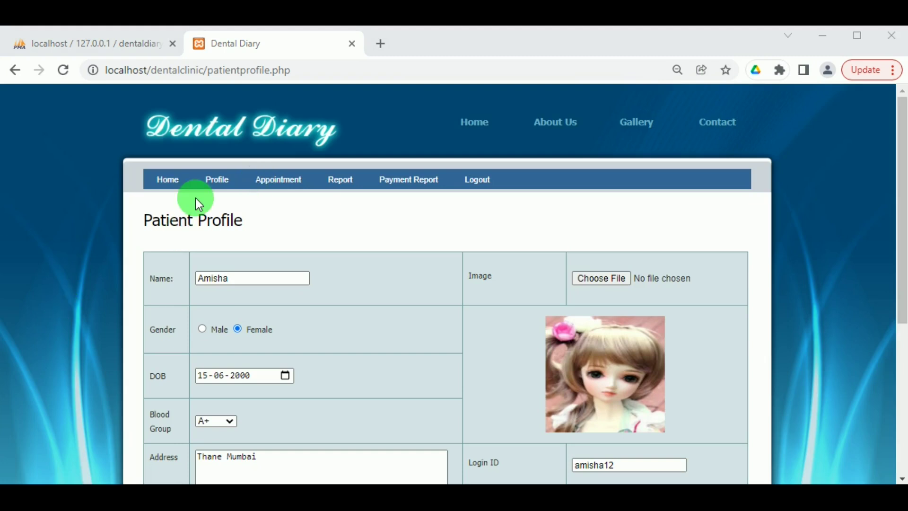
mouse_move(222, 179)
click(236, 214)
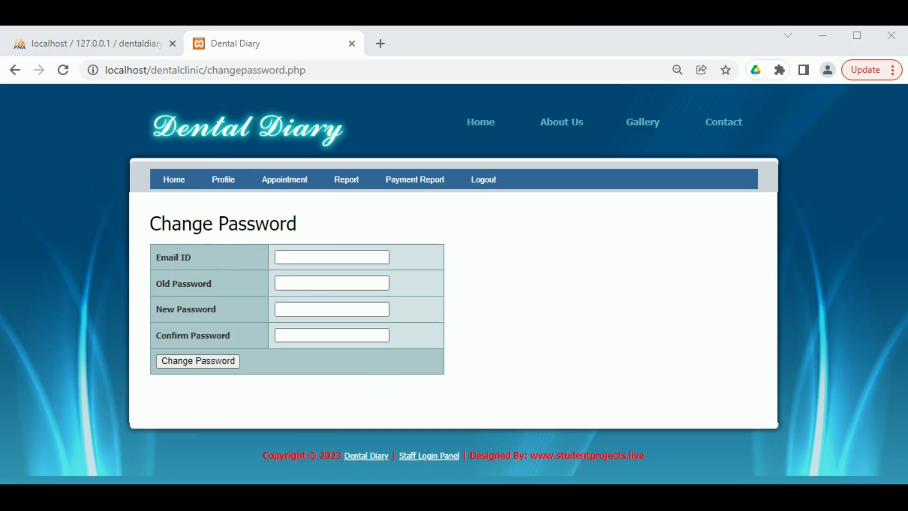
mouse_move(282, 182)
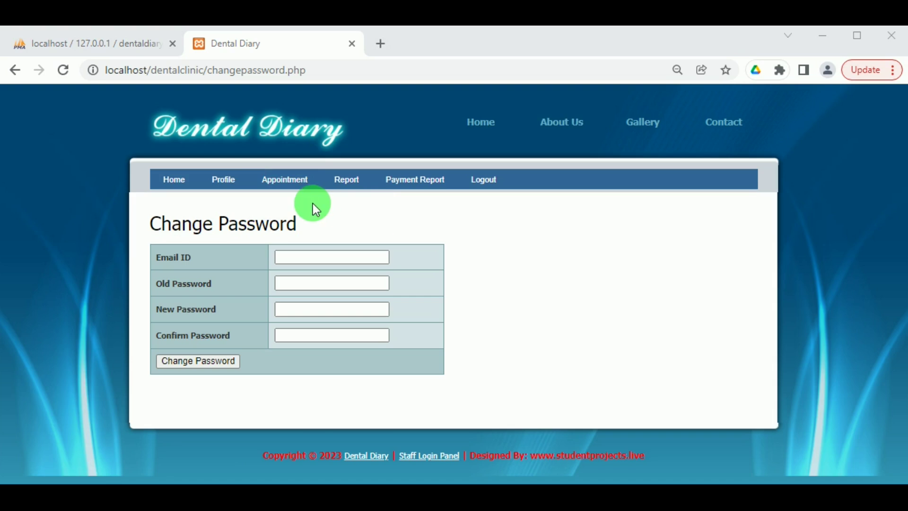
click(301, 213)
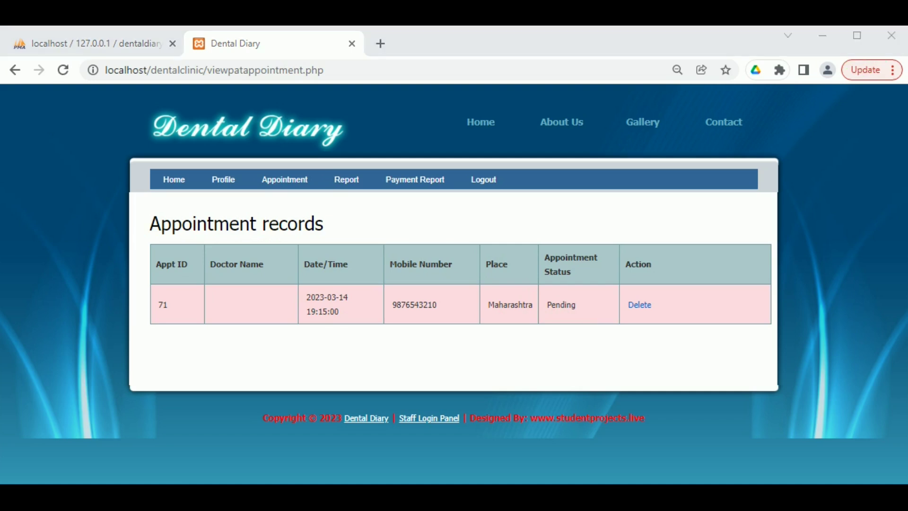
click(483, 182)
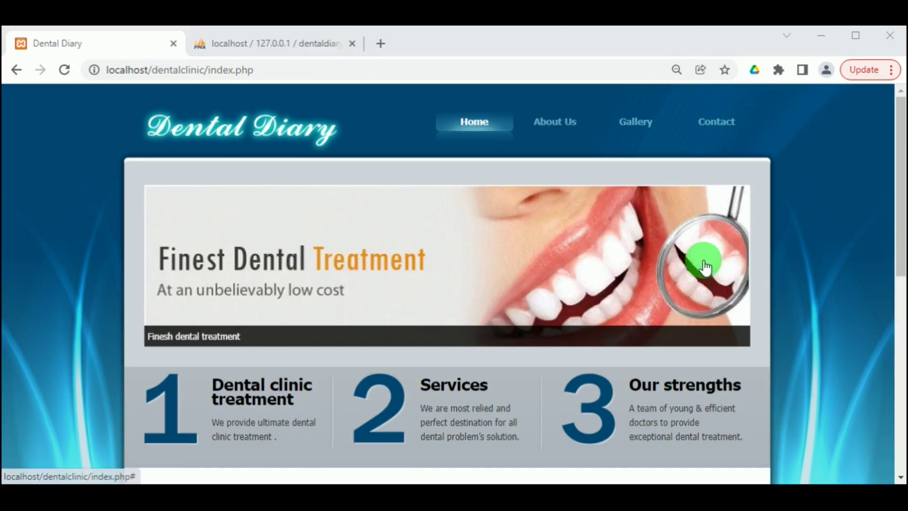
Log in to the staff panel as Receptionist with the saved login ID and pasted password.
scroll(703, 260, down, 10)
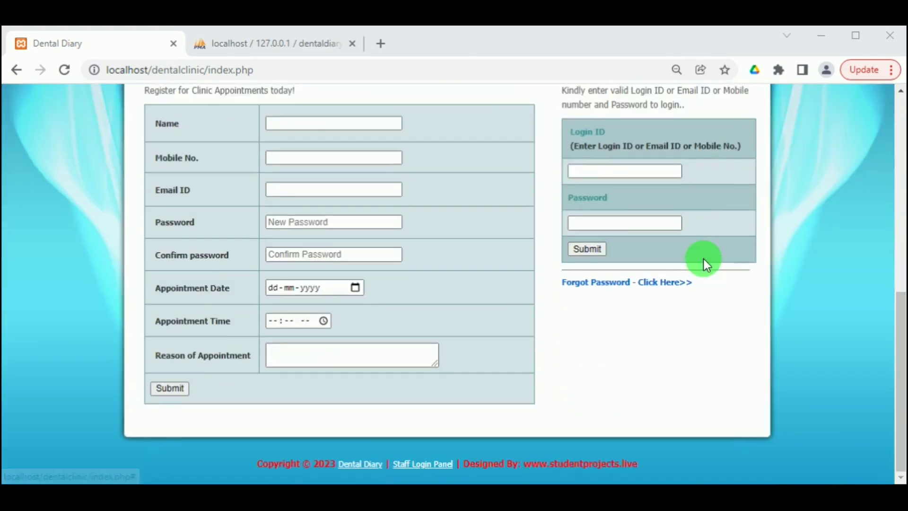
click(429, 466)
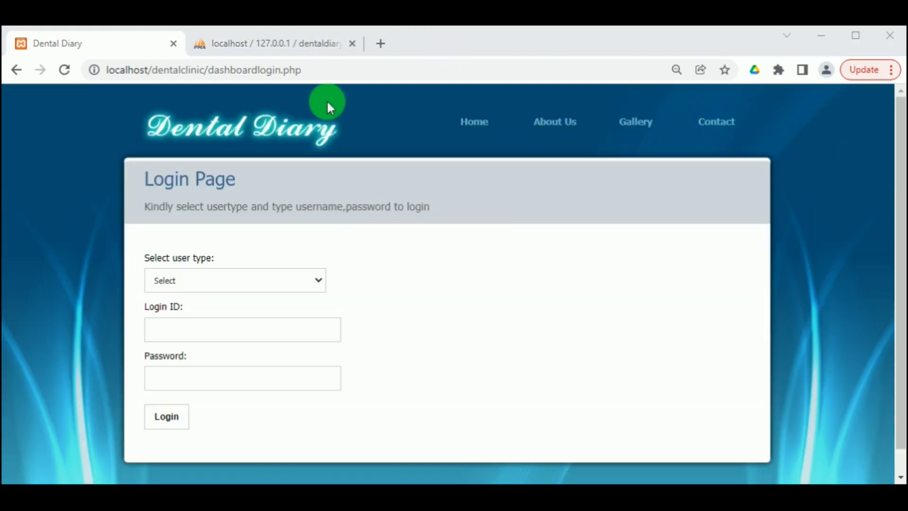
click(311, 284)
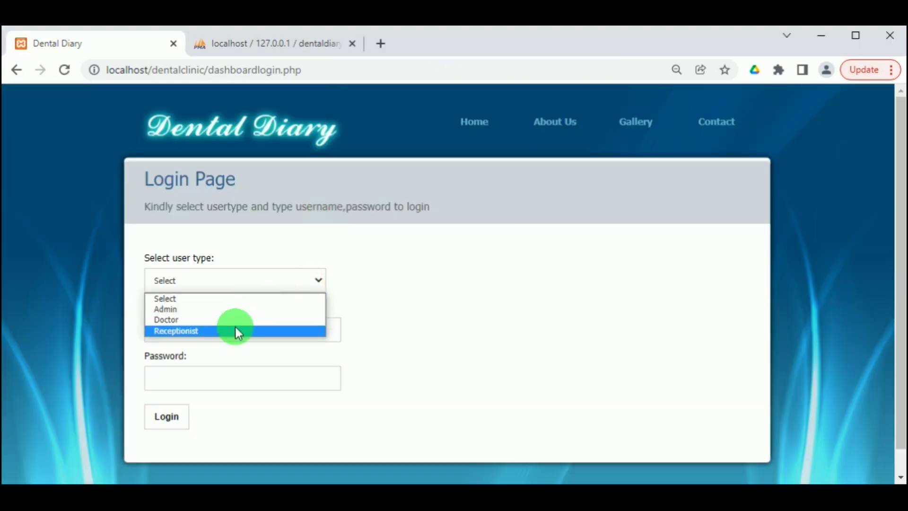
click(238, 330)
click(231, 327)
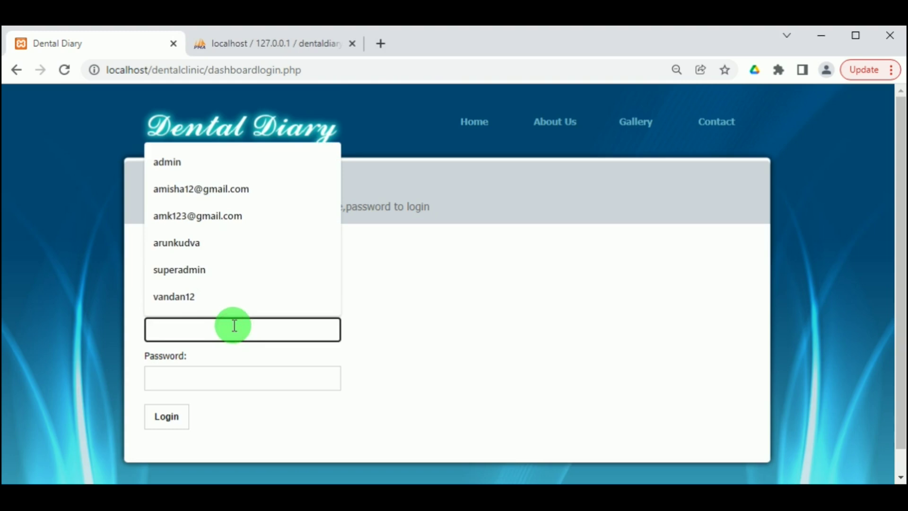
text(reception)
click(176, 368)
double_click(175, 331)
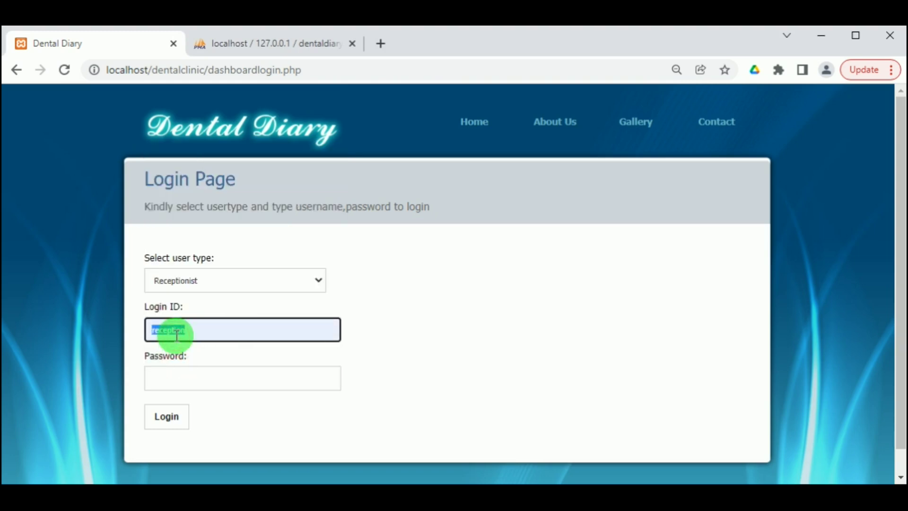
click(188, 375)
key(ctrl+v)
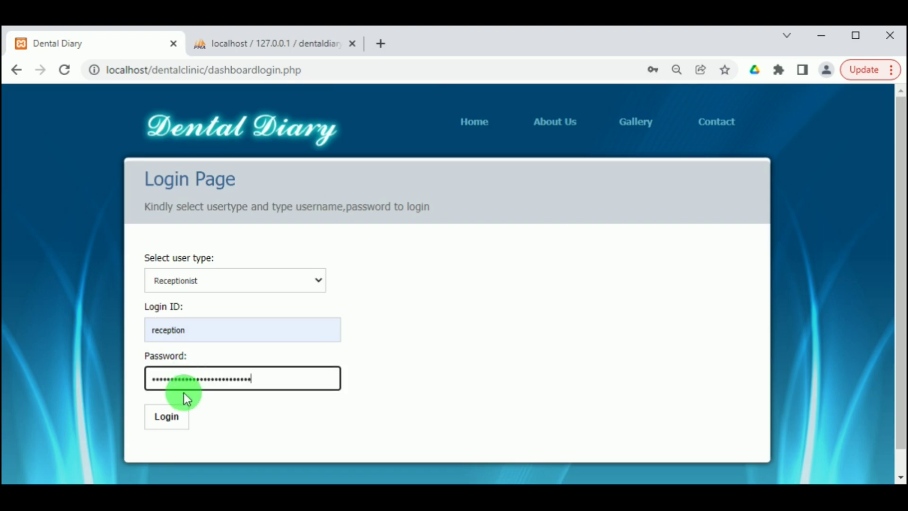
click(180, 416)
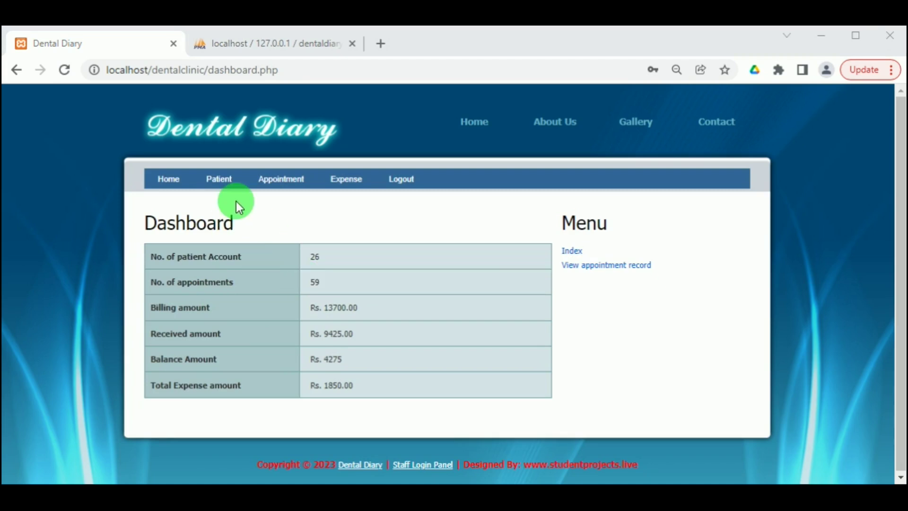
Look over the Add Patient form.
mouse_move(219, 180)
click(228, 197)
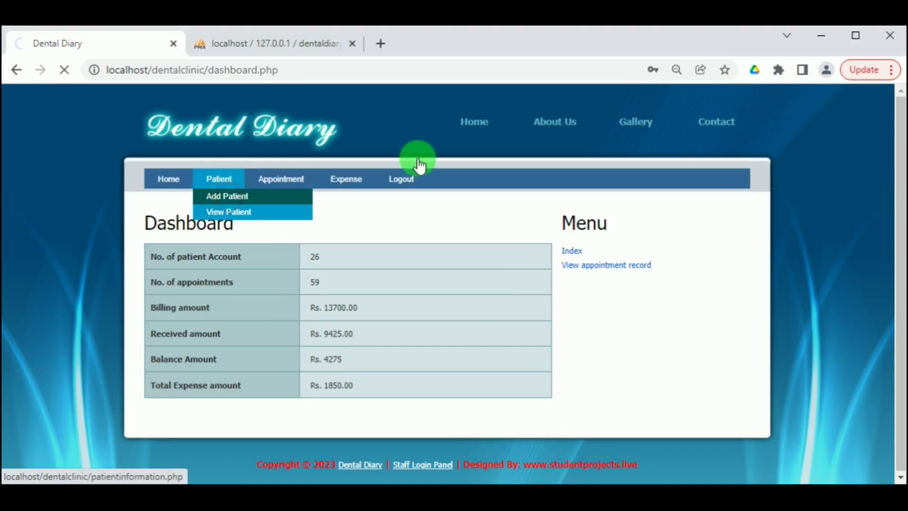
scroll(391, 264, down, 5)
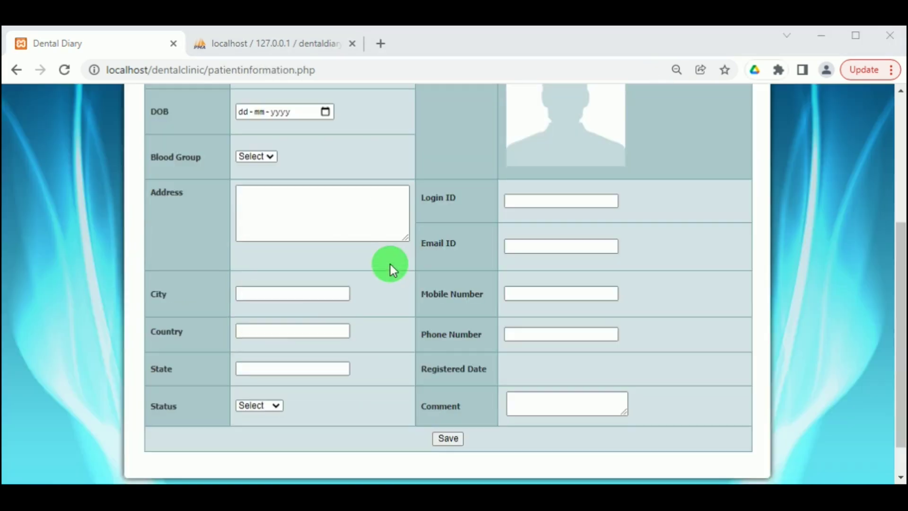
scroll(280, 274, up, 5)
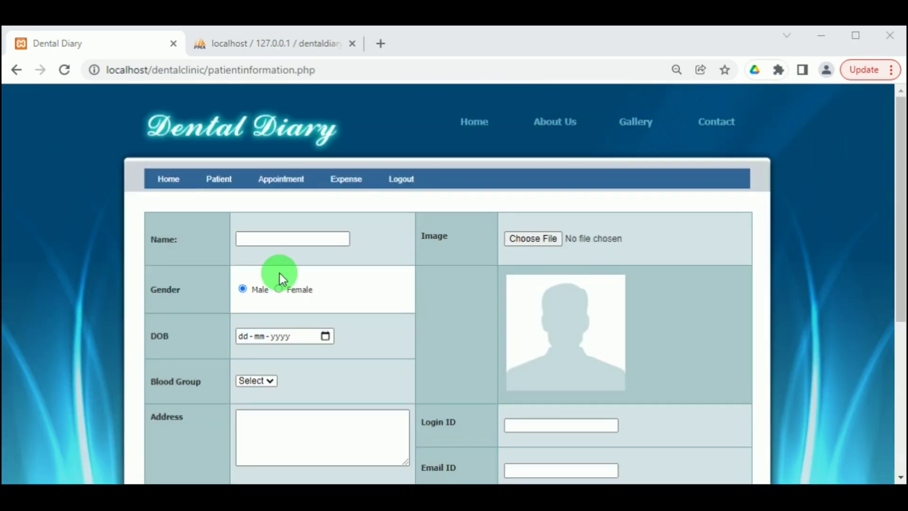
Browse the full registered patient list and its registration details.
mouse_move(219, 180)
click(221, 213)
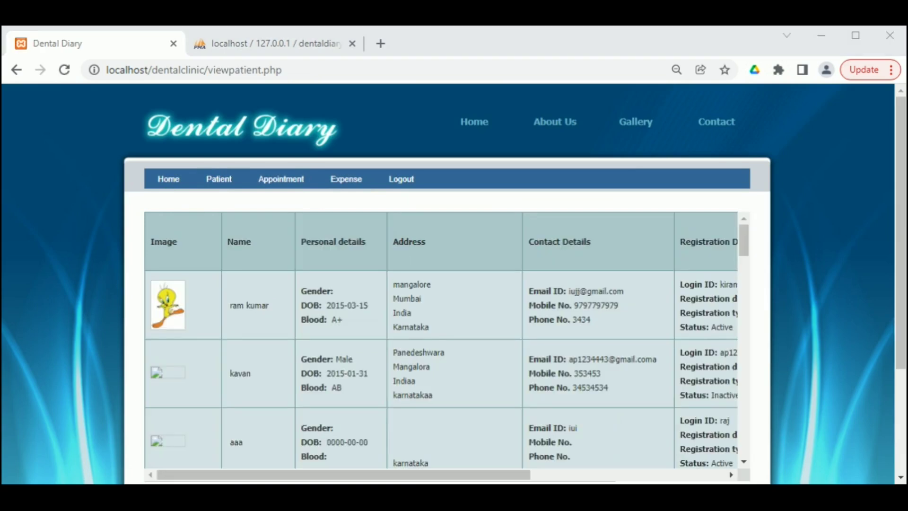
drag(339, 475, 535, 463)
click(685, 303)
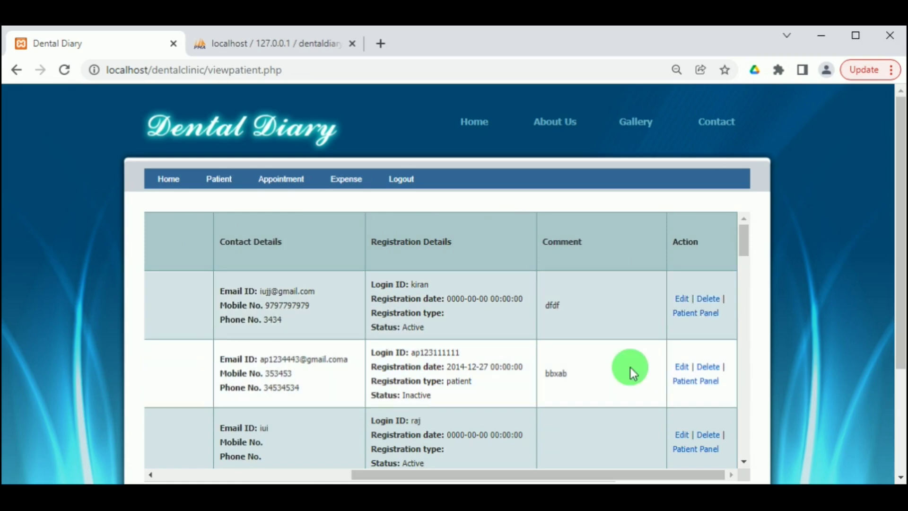
drag(745, 242, 754, 296)
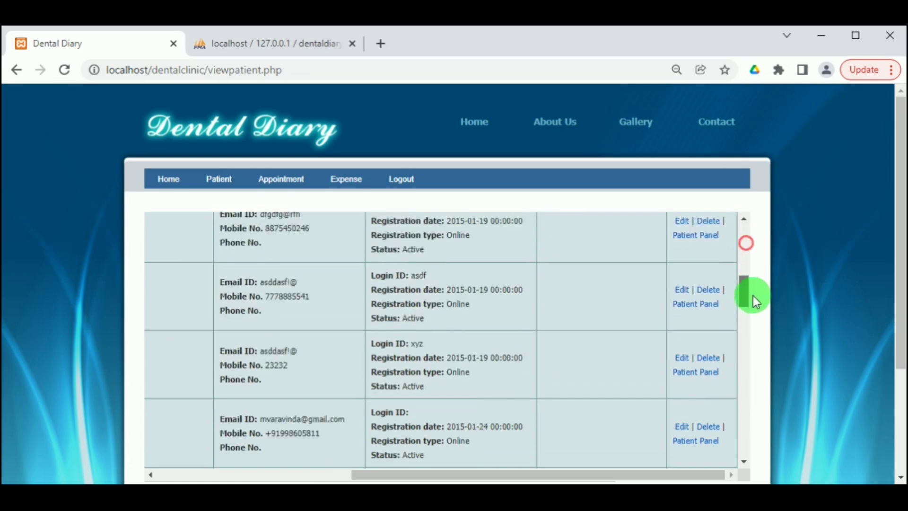
Open the Set Appointment form.
mouse_move(231, 188)
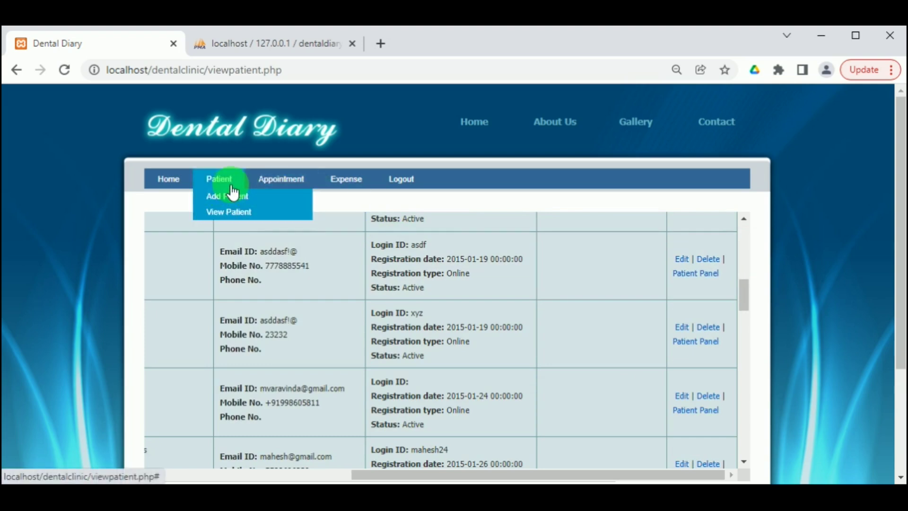
mouse_move(257, 179)
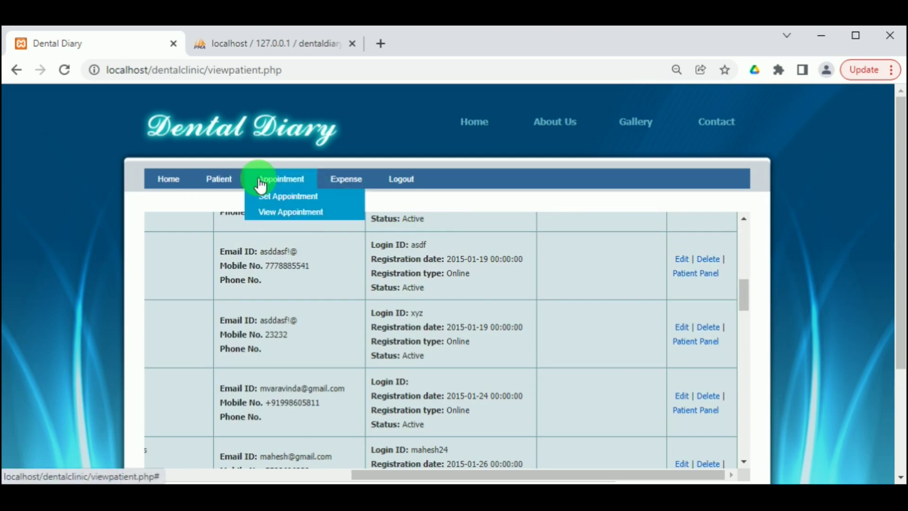
click(279, 204)
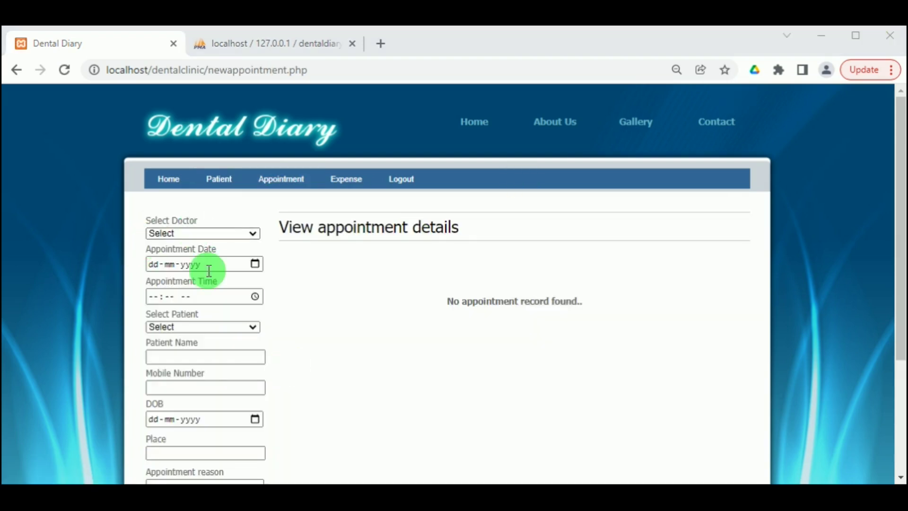
Go from the empty booking form to the appointment records listing appointments 71 and 75.
scroll(205, 319, down, 2)
scroll(189, 395, up, 2)
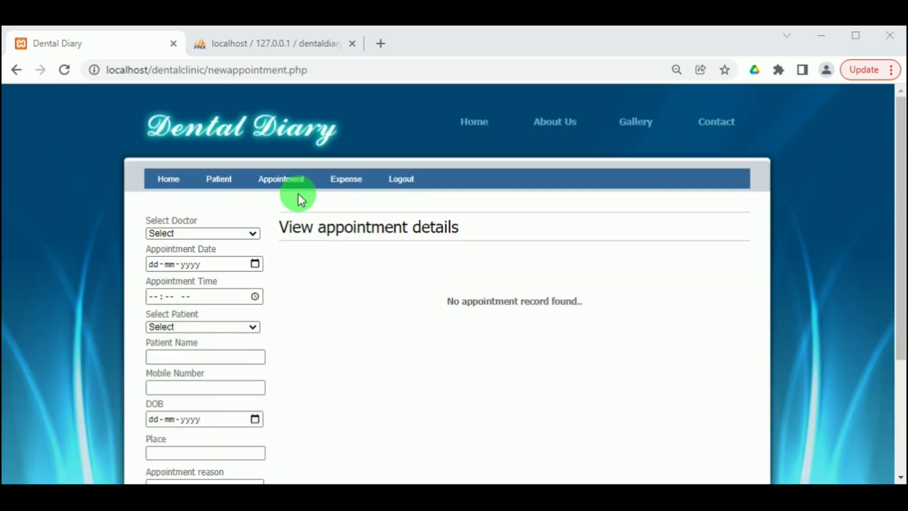
mouse_move(295, 191)
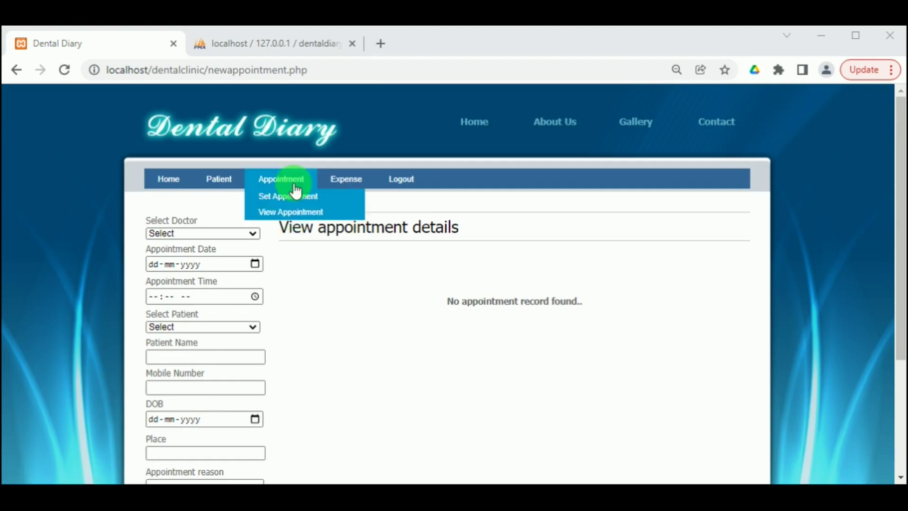
click(300, 217)
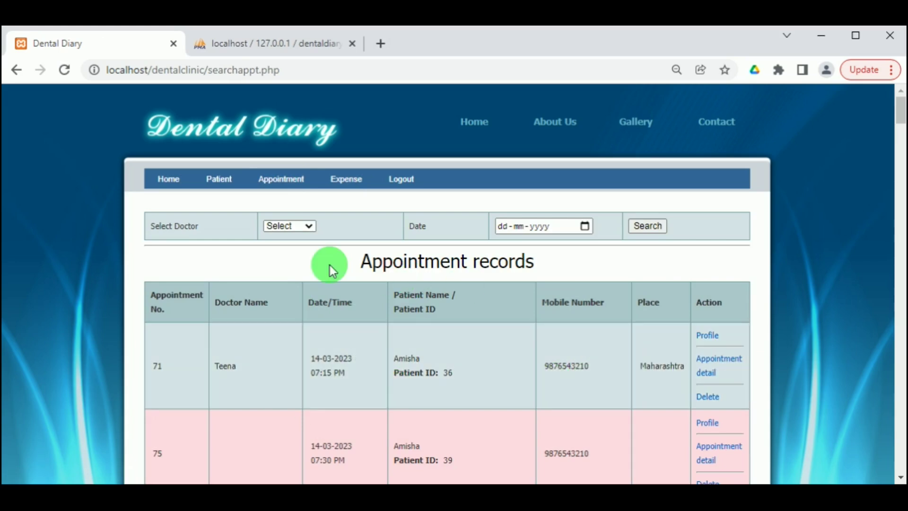
Check the Add Expense form's expense types, then list the seven recorded expenses.
mouse_move(340, 178)
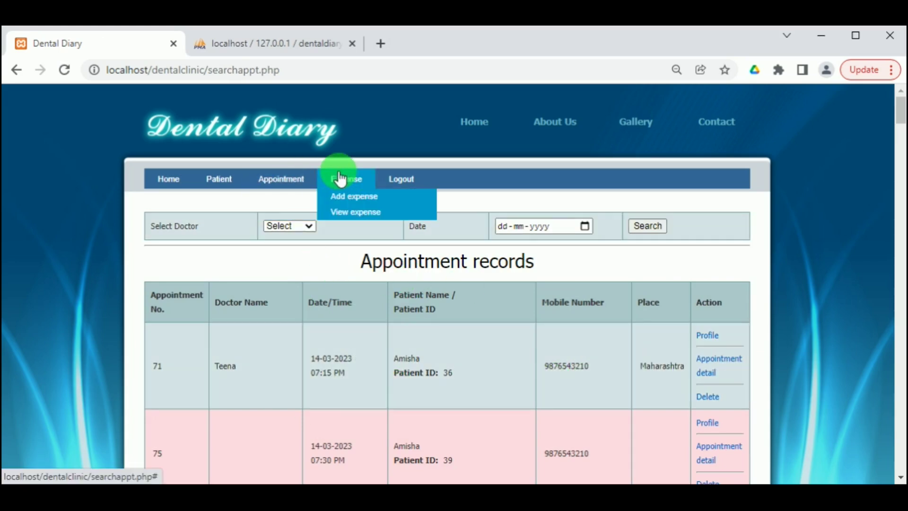
click(347, 198)
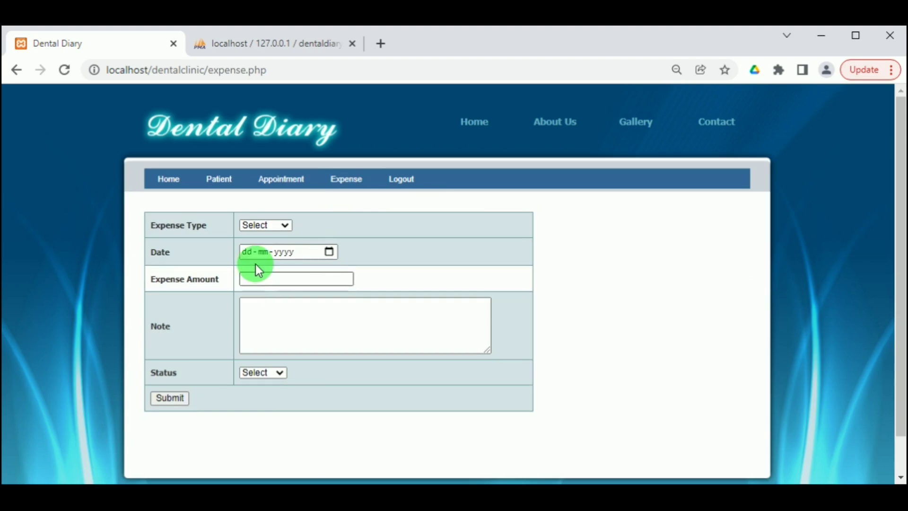
click(257, 231)
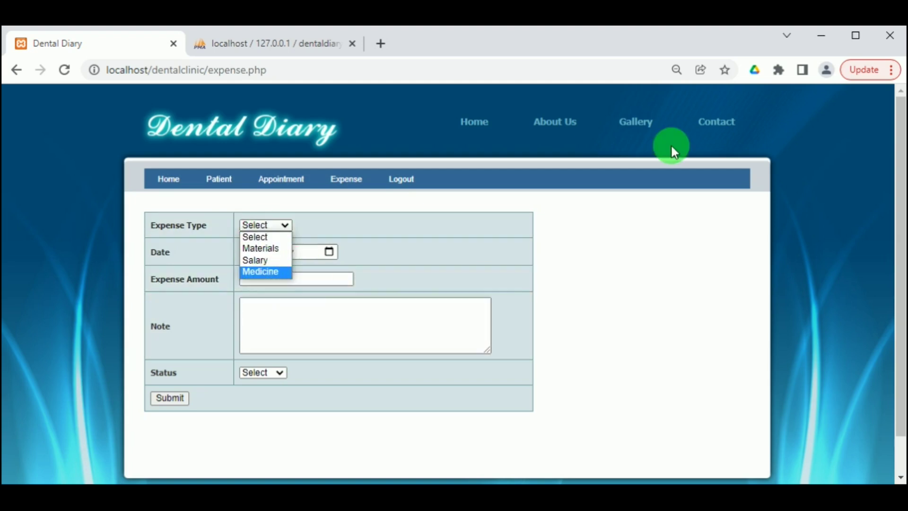
click(812, 40)
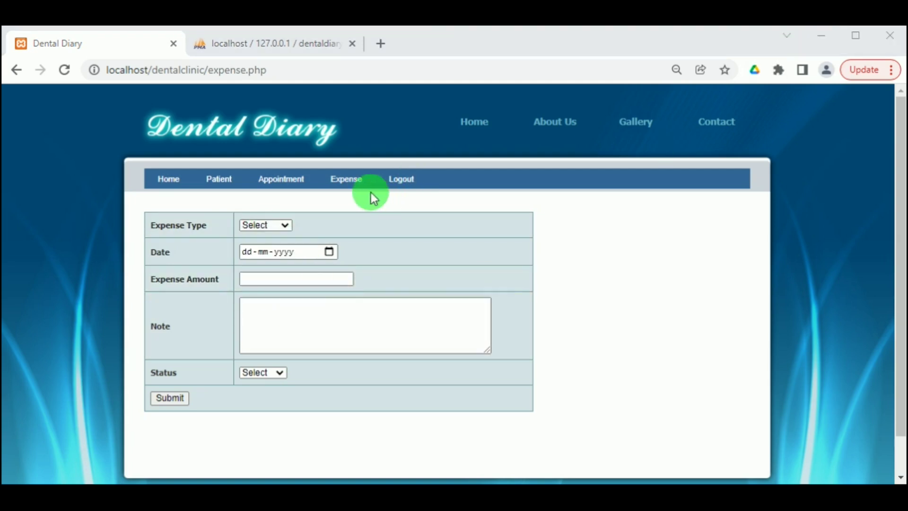
mouse_move(366, 188)
click(357, 218)
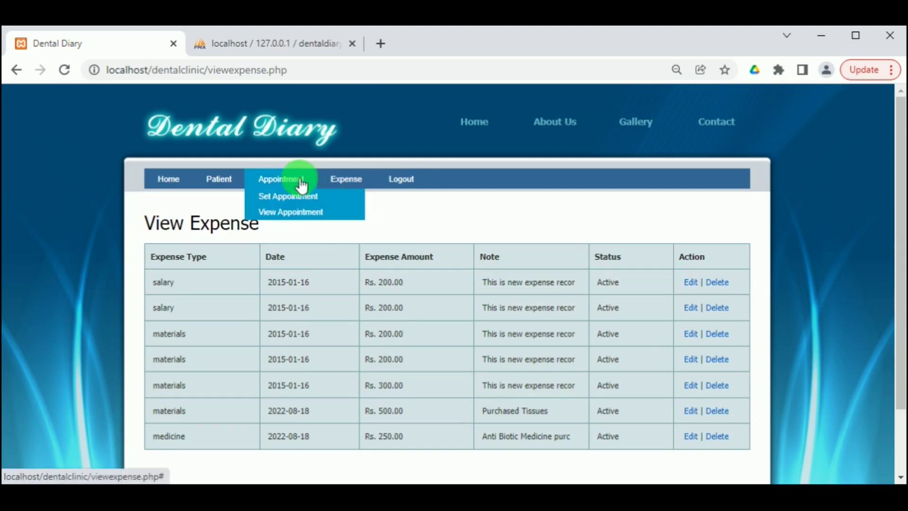
click(299, 212)
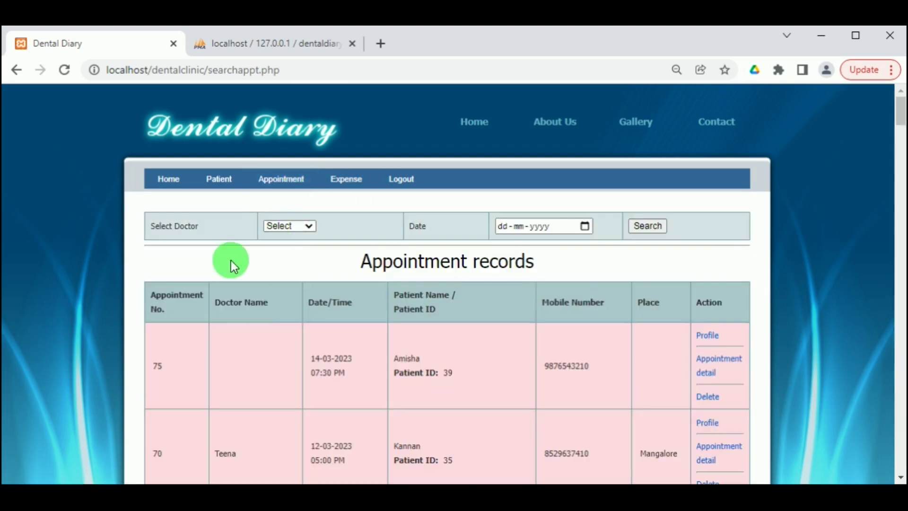
scroll(455, 282, down, 2)
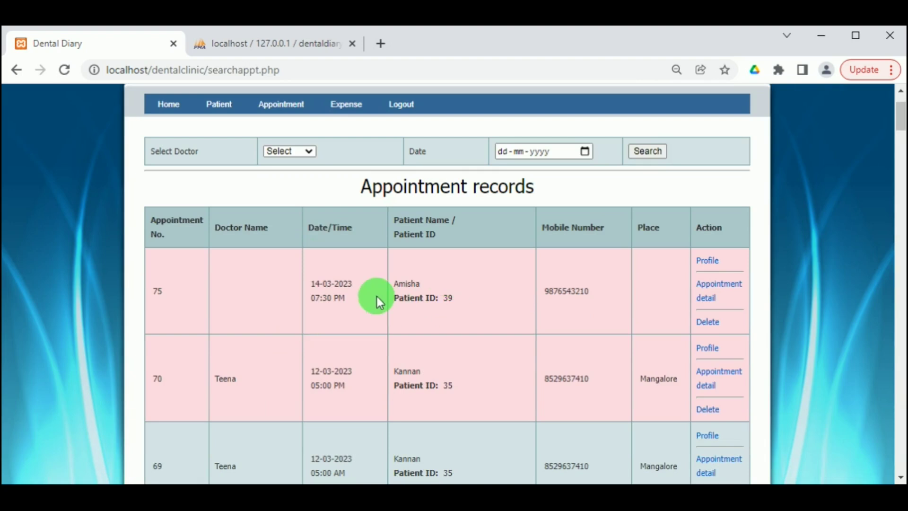
click(705, 291)
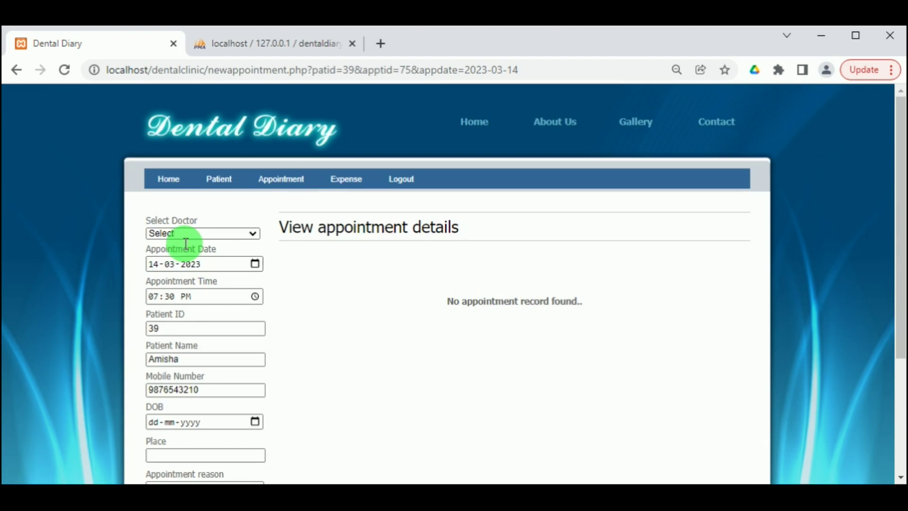
click(180, 234)
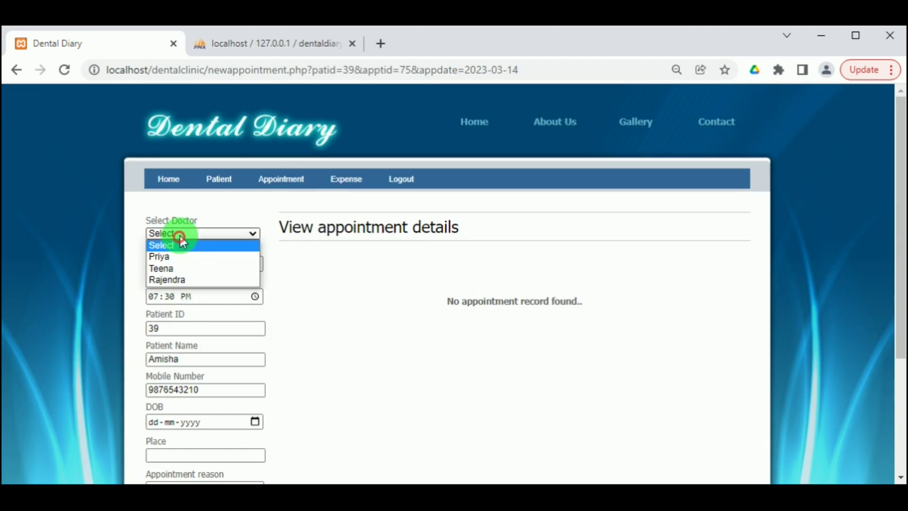
click(186, 268)
scroll(203, 298, down, 3)
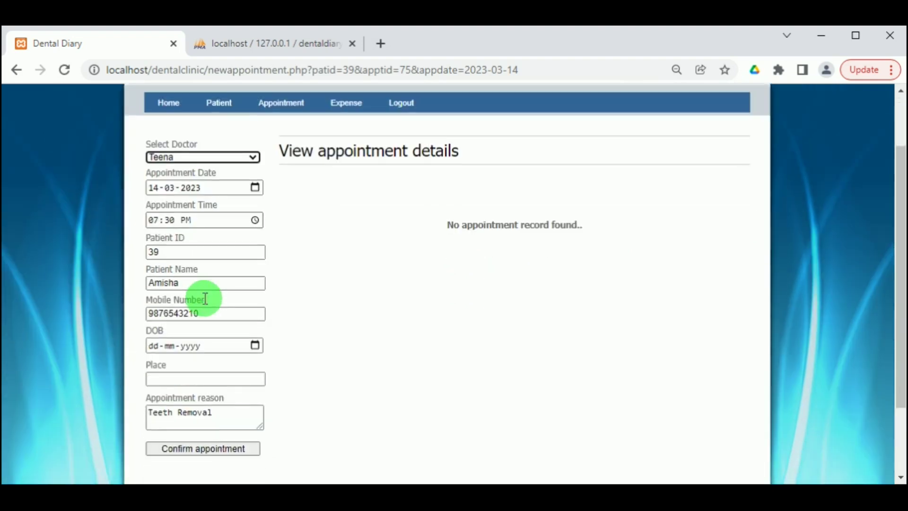
click(178, 376)
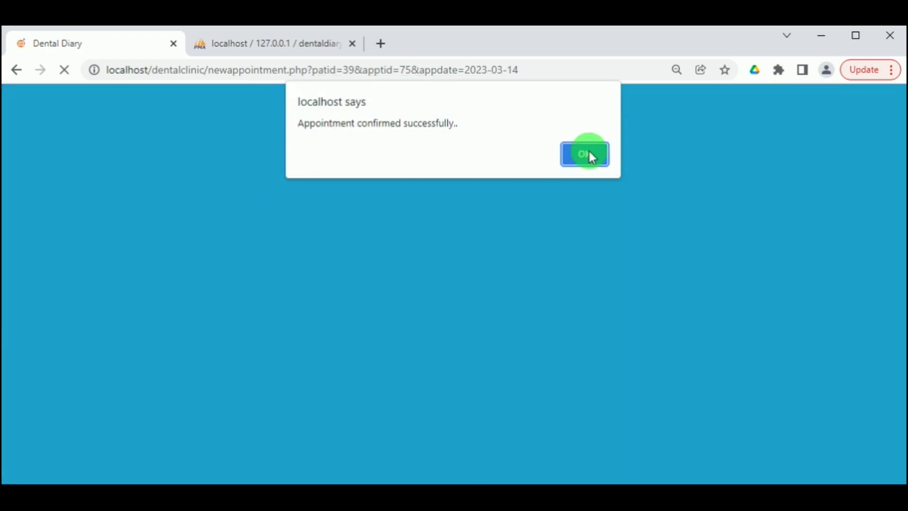
click(590, 155)
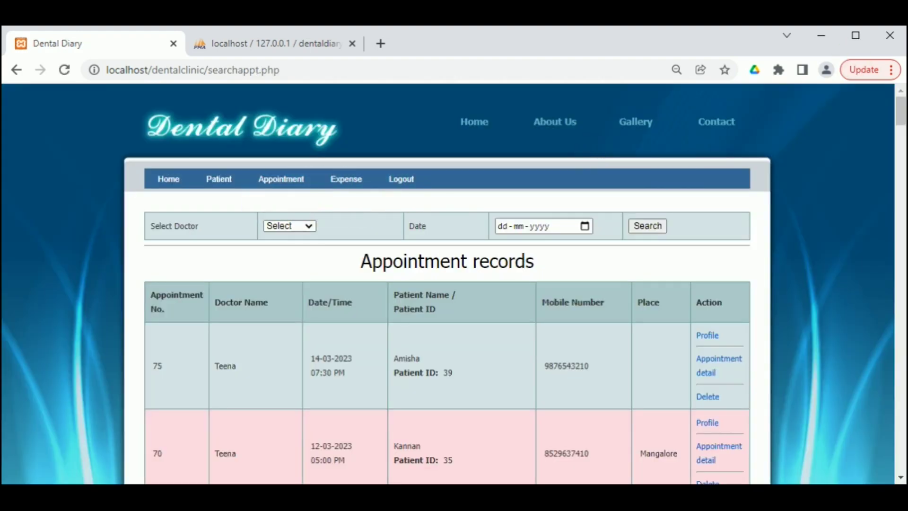
click(403, 179)
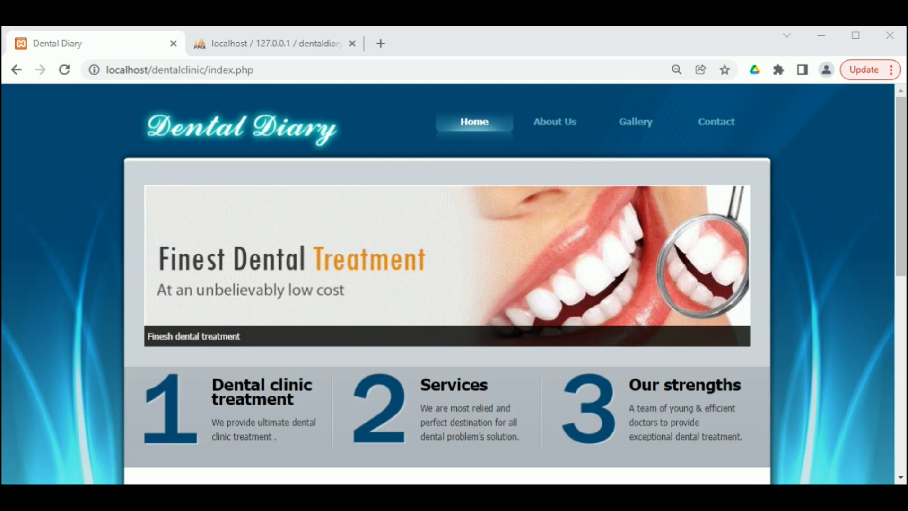
Sign in to the patient account with the saved e-mail login ID and its password.
key(alt+Tab)
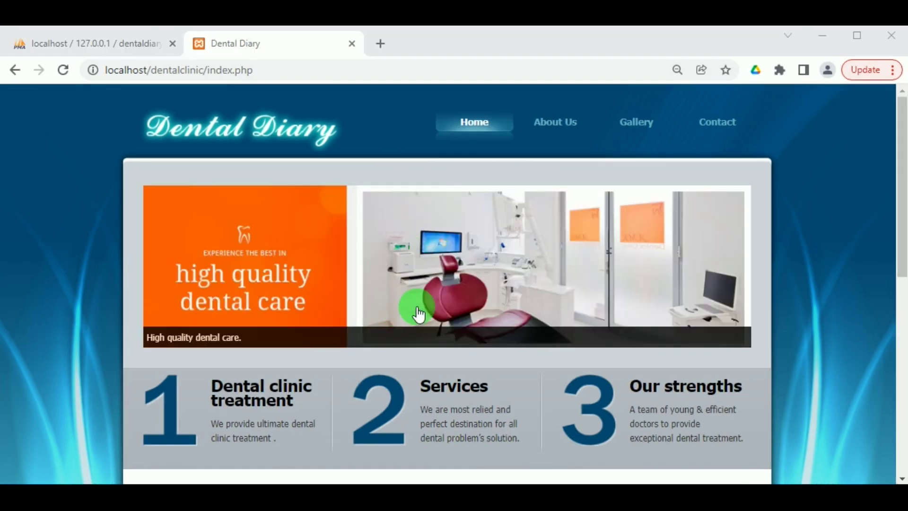
scroll(473, 310, down, 6)
click(610, 316)
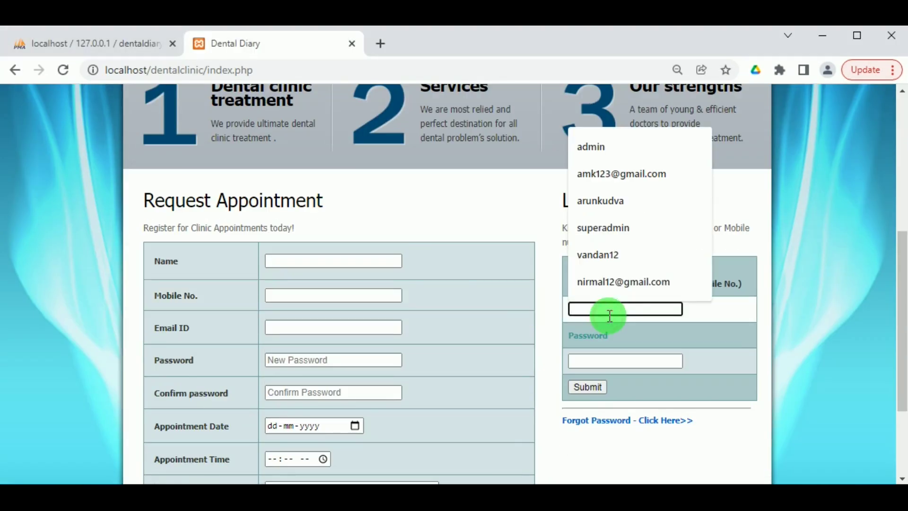
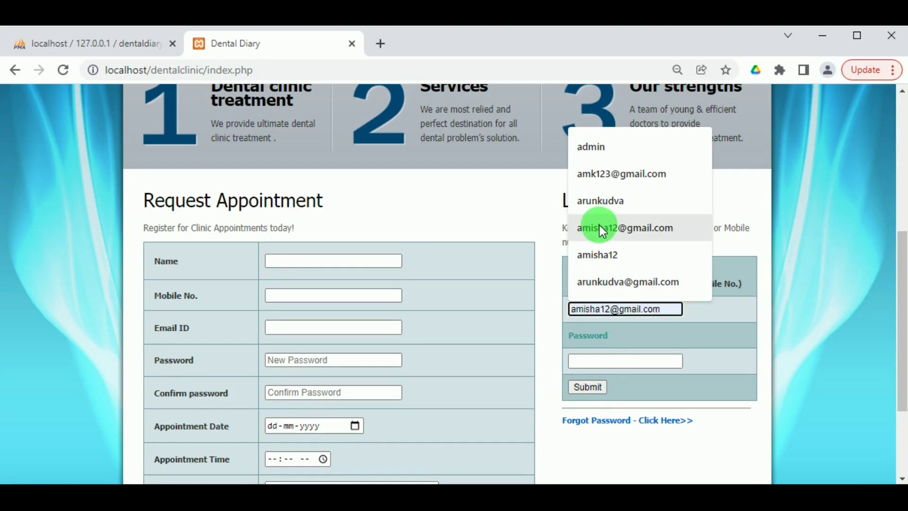
click(600, 225)
double_click(604, 313)
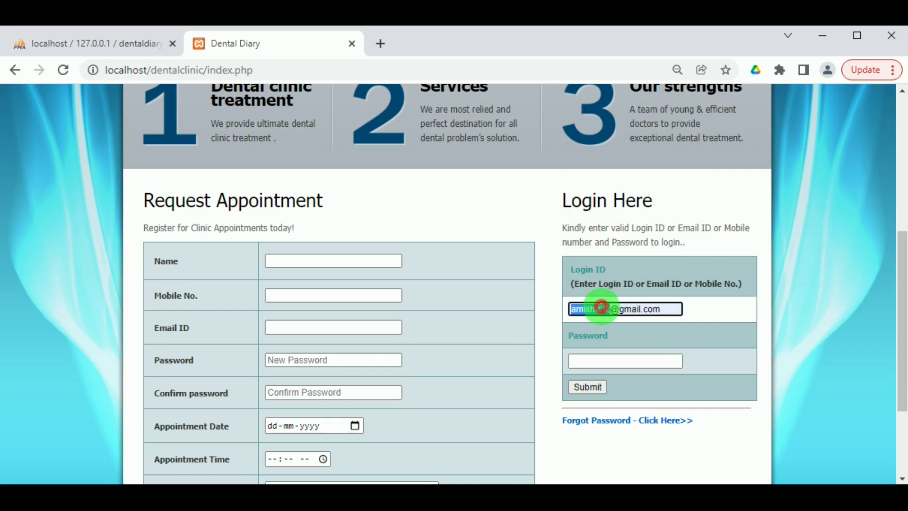
click(611, 359)
text(amisha12)
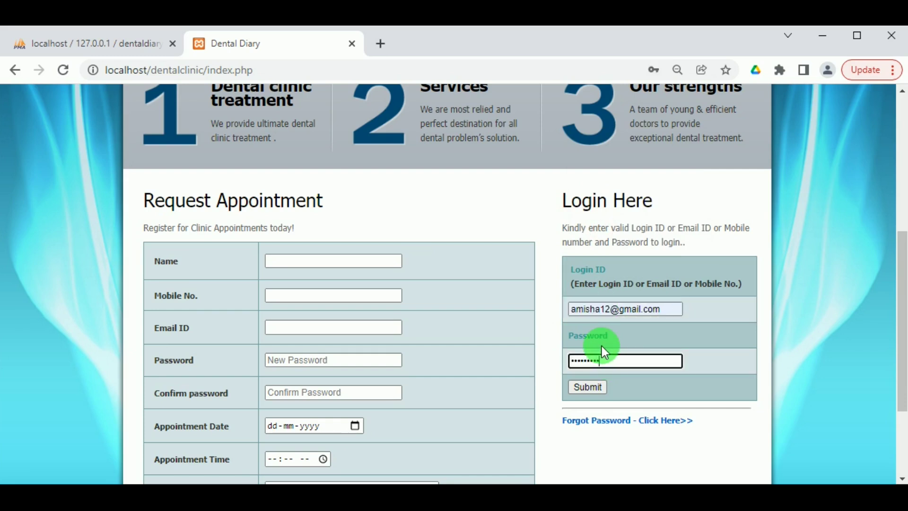
click(593, 386)
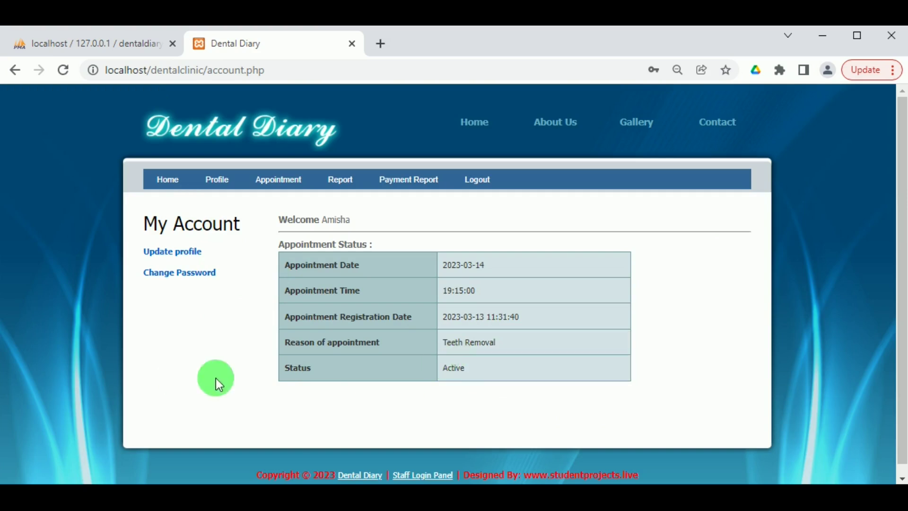
Check that appointment 71 for 2023-03-14 is Active with a doctor, then log out.
mouse_move(278, 182)
click(284, 212)
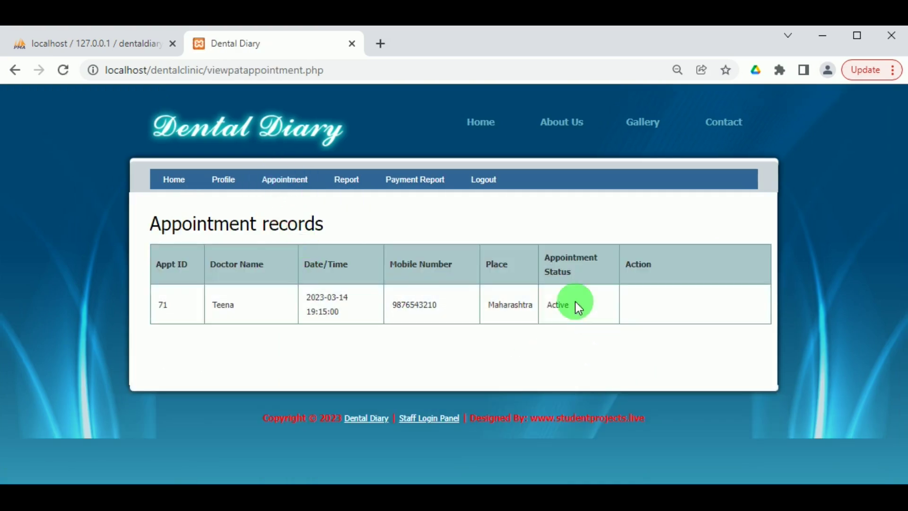
click(467, 180)
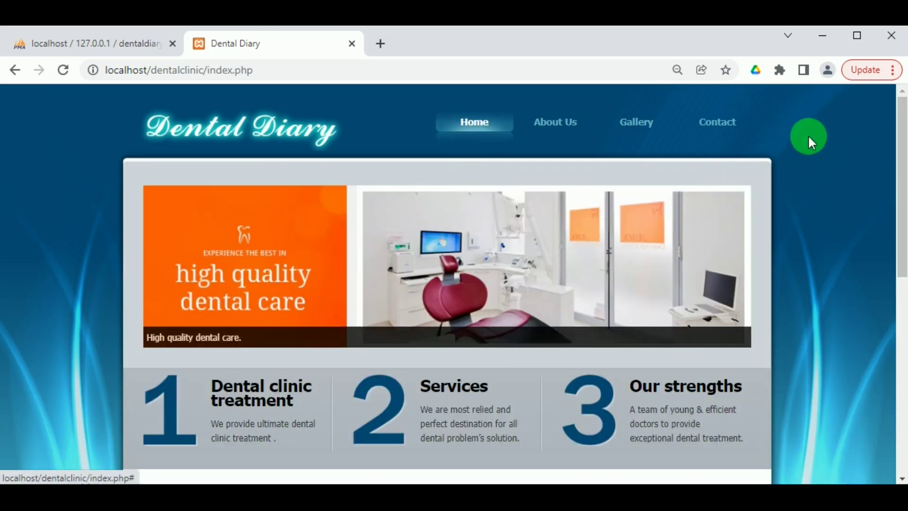
Log in to the staff panel as Doctor with the suggested login ID and pasted password.
scroll(649, 259, down, 10)
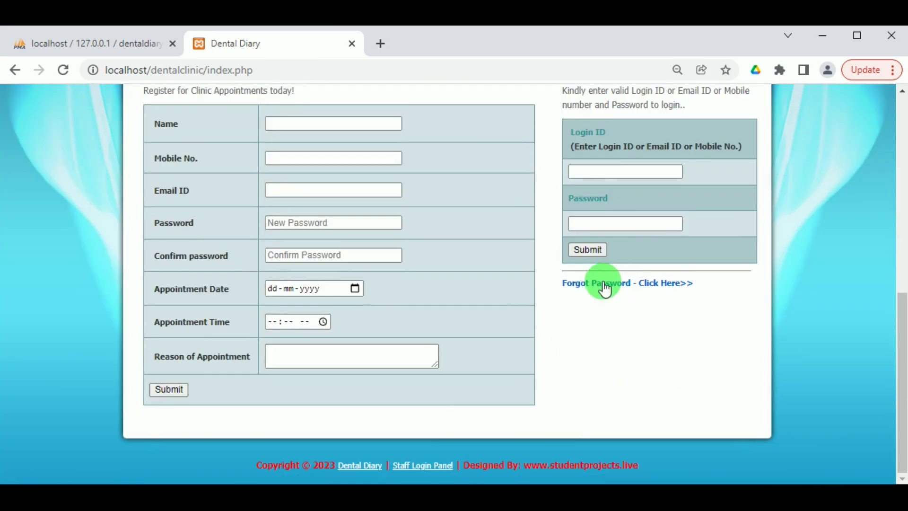
click(423, 465)
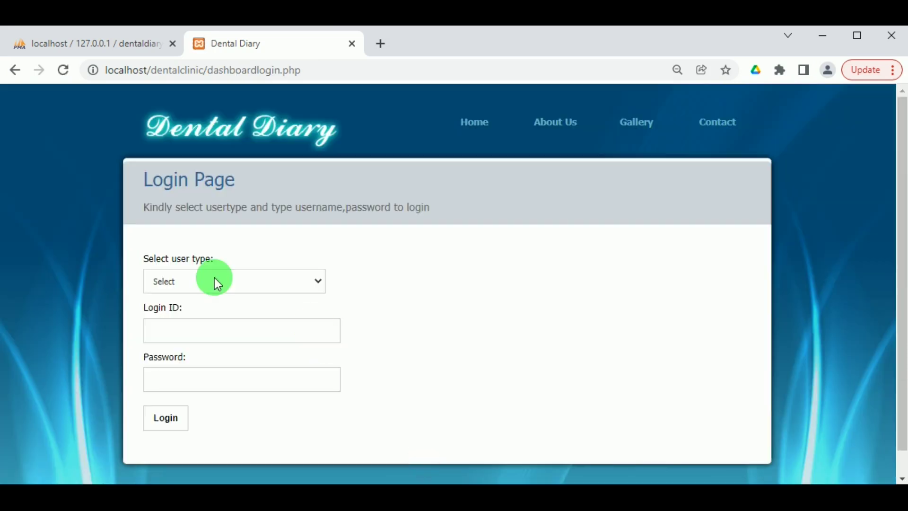
click(215, 278)
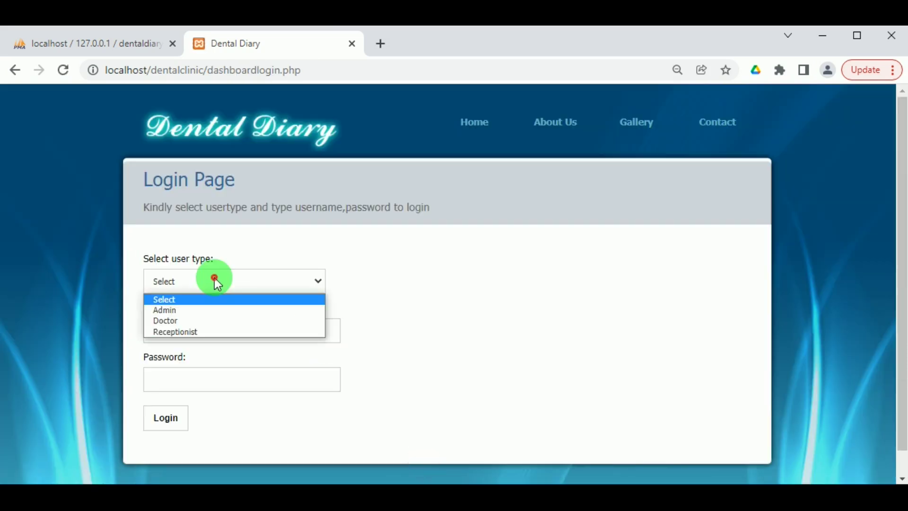
click(204, 321)
click(203, 325)
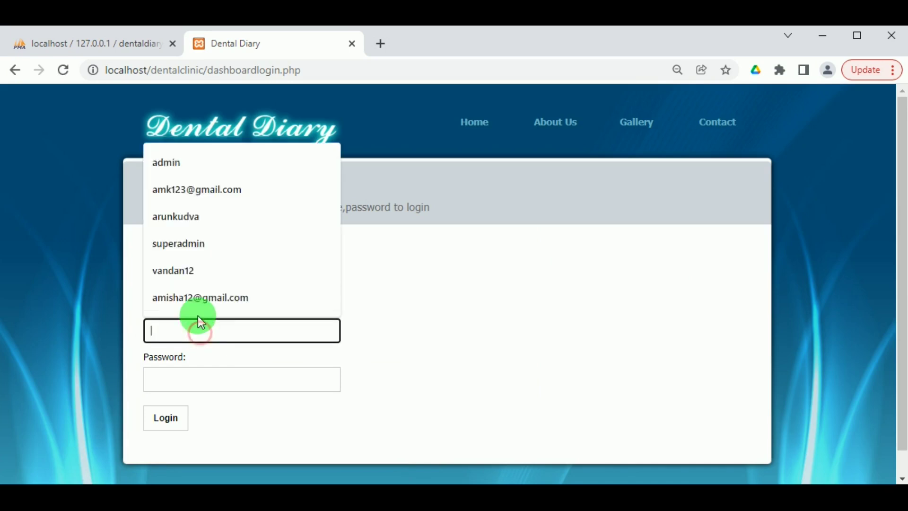
text(d)
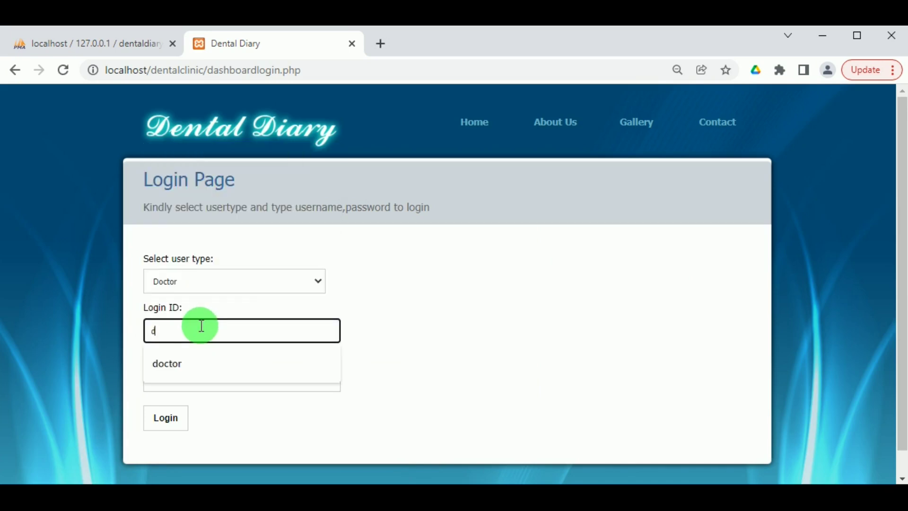
click(174, 360)
double_click(171, 340)
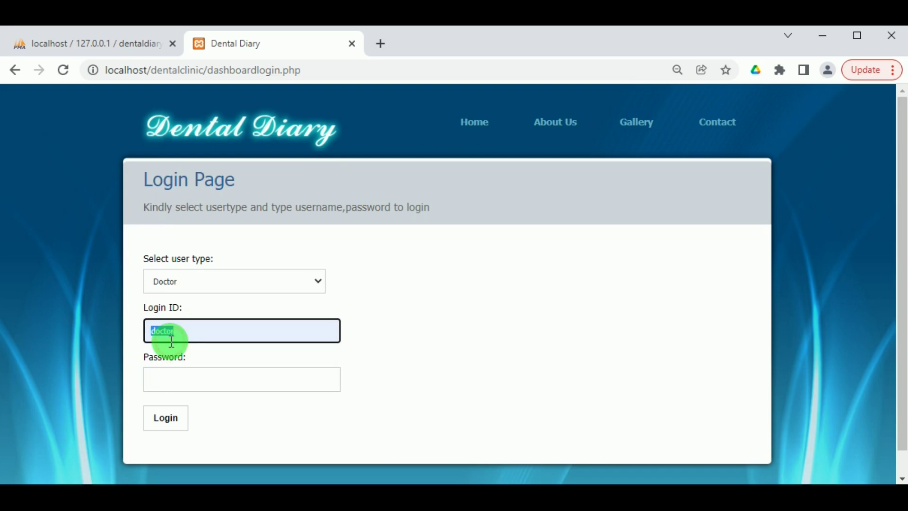
click(191, 382)
key(ctrl+v)
click(172, 418)
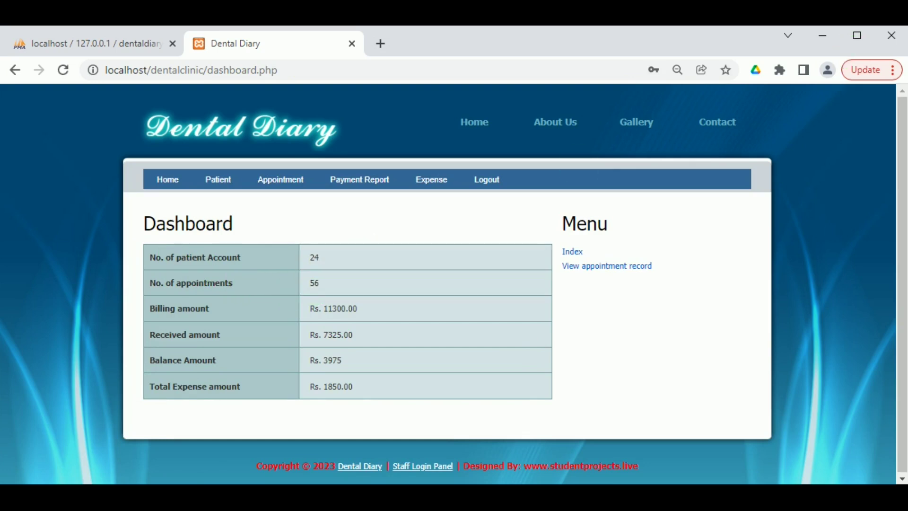
Open the View Appointment list showing all appointment records.
click(219, 198)
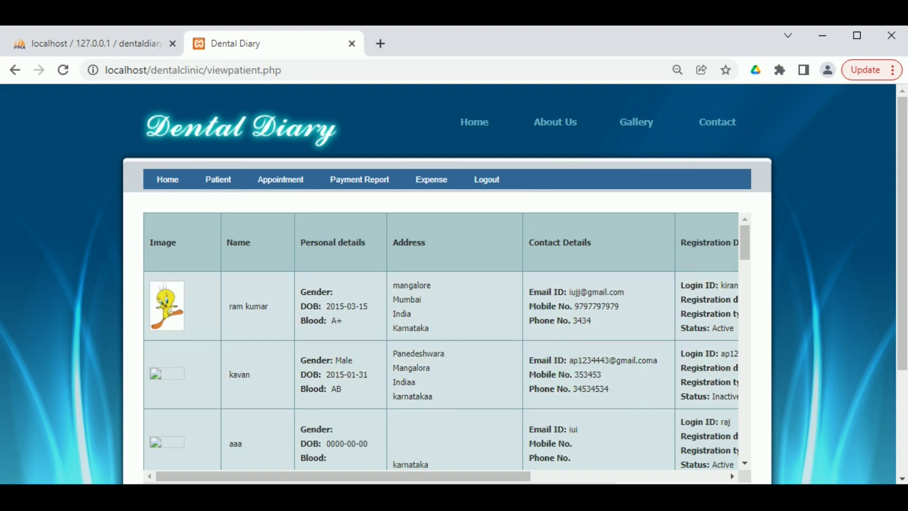
drag(468, 473, 679, 464)
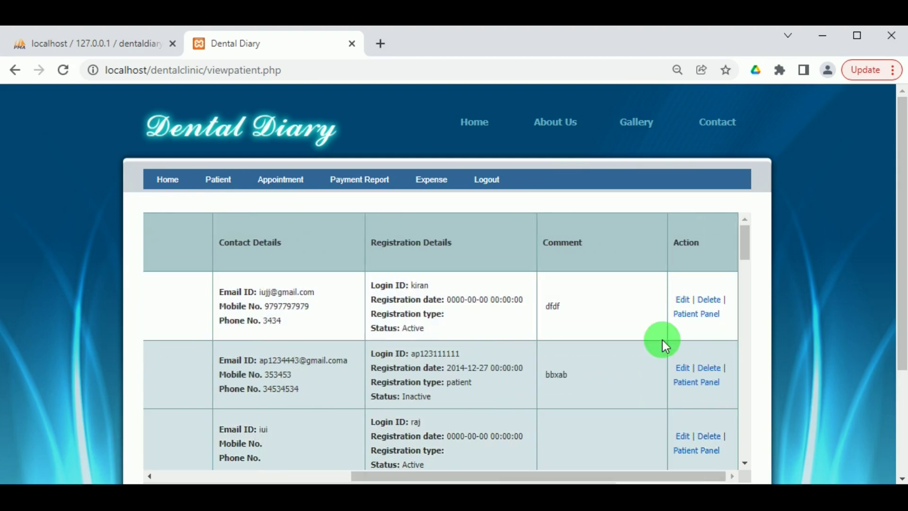
mouse_move(325, 195)
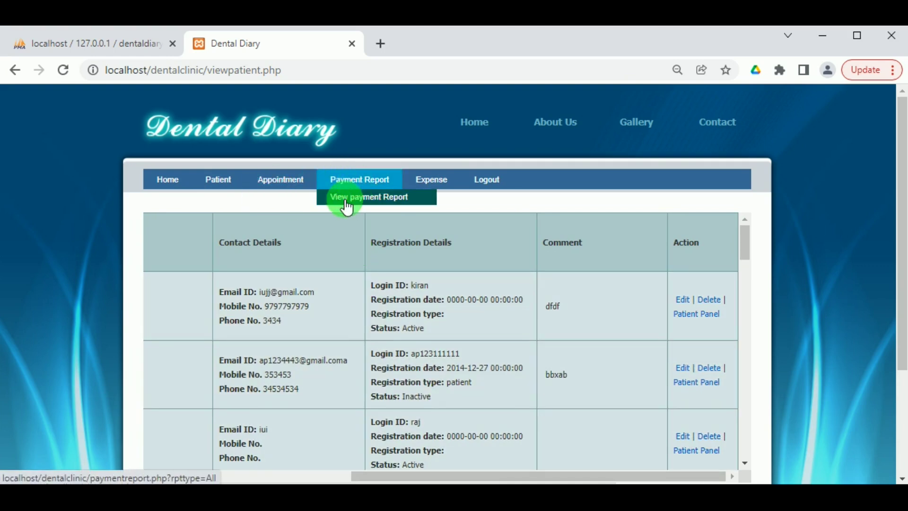
mouse_move(423, 189)
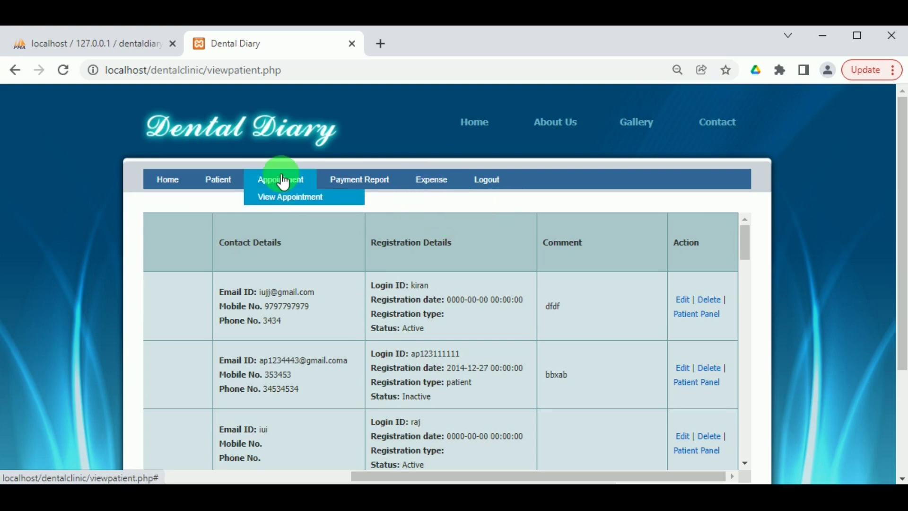
click(283, 197)
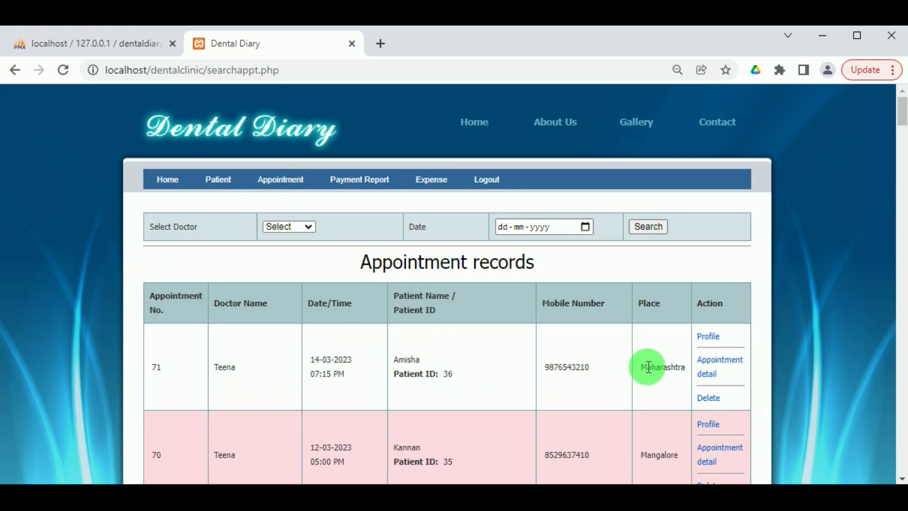
Open appointment 71's patient record and scroll through her personal details.
click(712, 367)
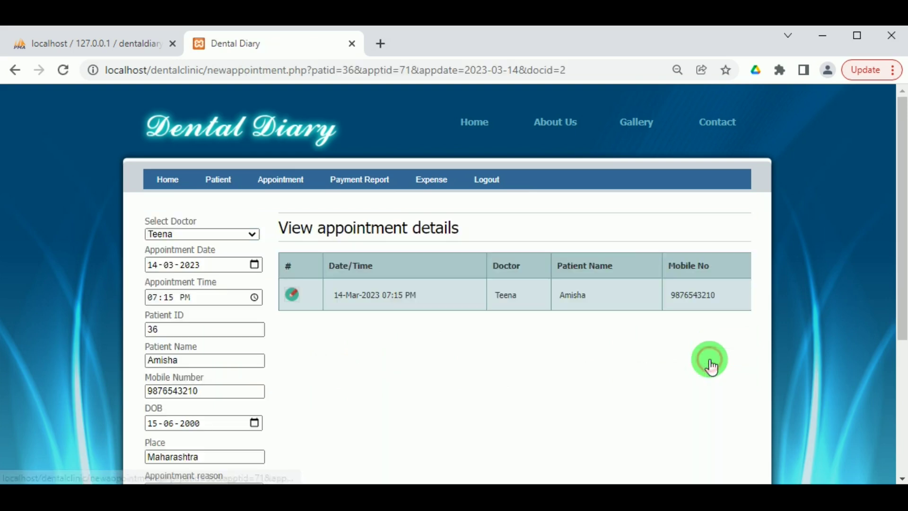
click(291, 299)
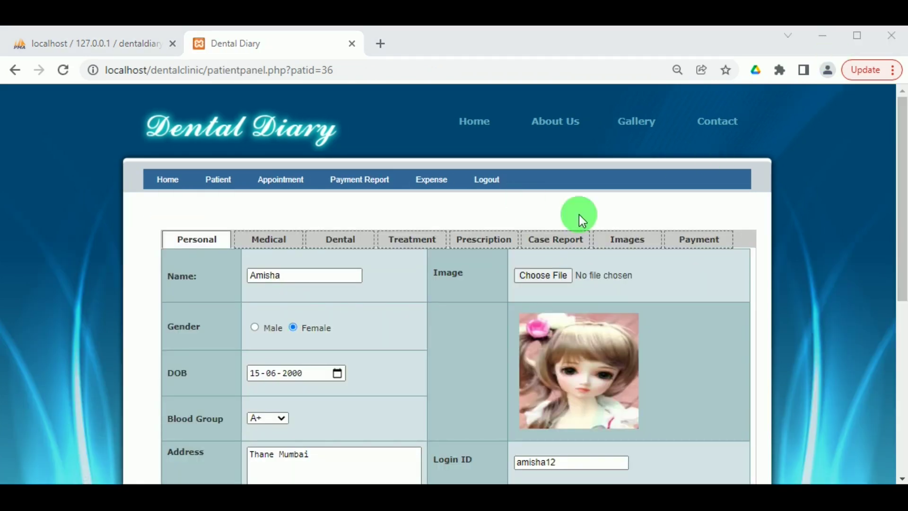
scroll(246, 268, down, 2)
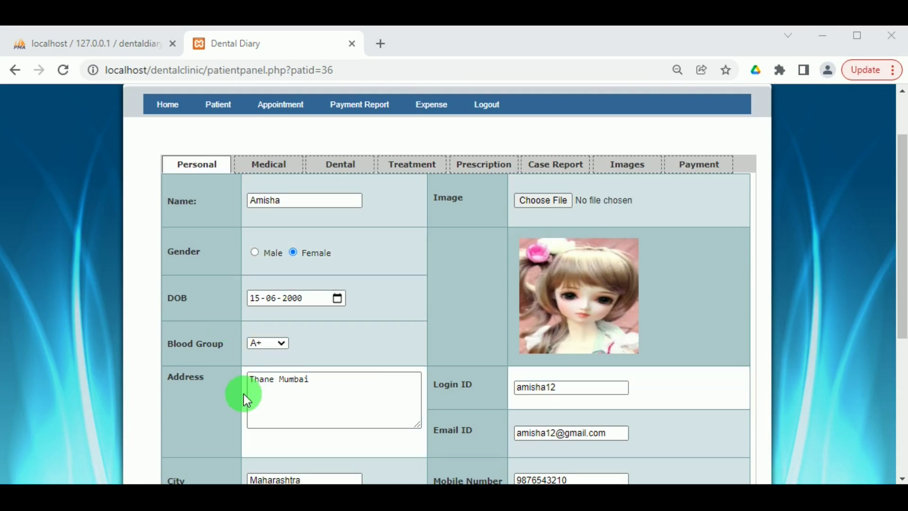
scroll(452, 314, down, 2)
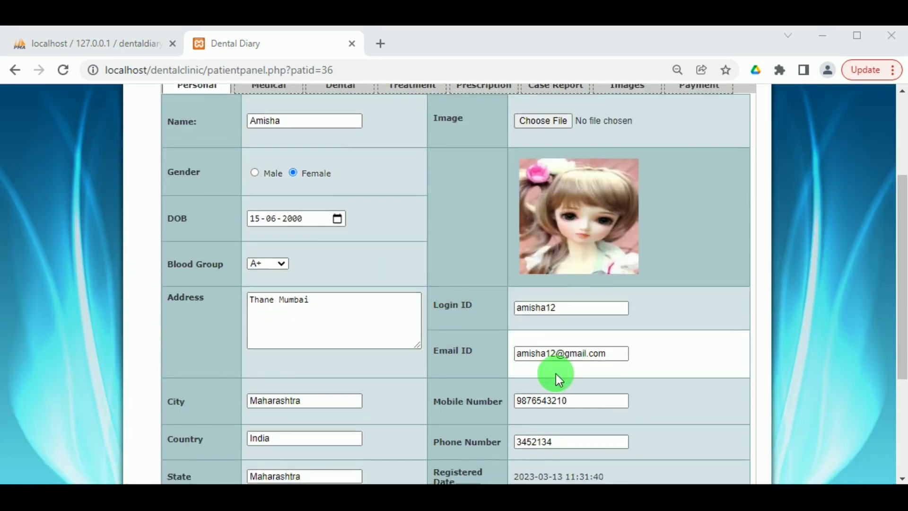
scroll(556, 373, down, 4)
scroll(335, 216, up, 8)
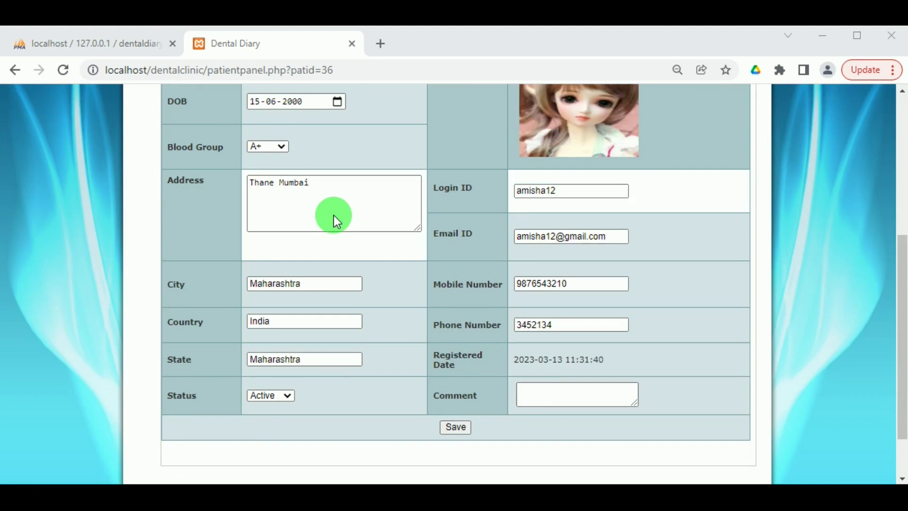
scroll(390, 407, down, 1)
scroll(391, 406, down, 4)
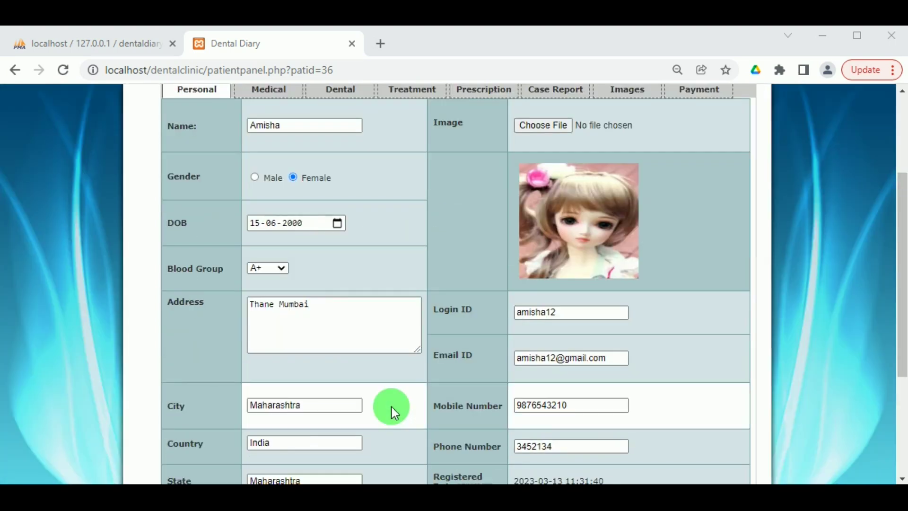
scroll(553, 305, up, 4)
scroll(553, 304, up, 2)
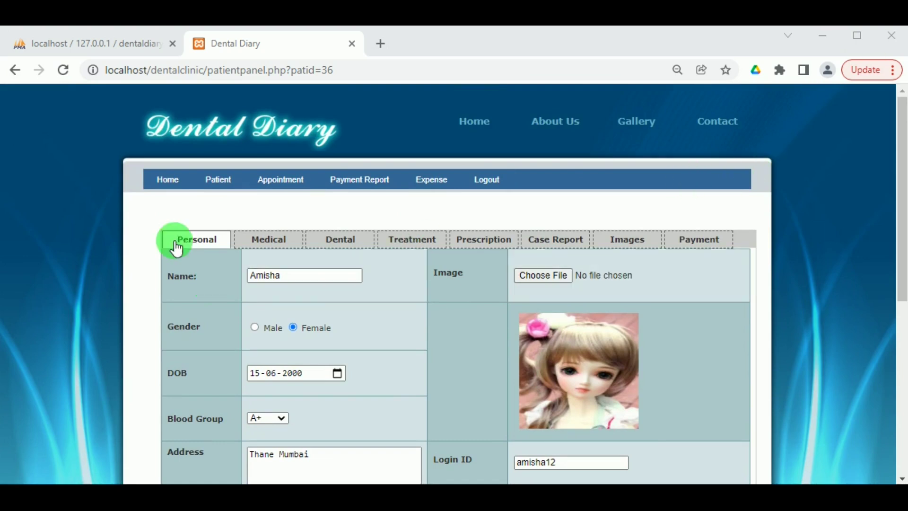
Fill a Diabetes medical record with physician name, address, contact and note 'Teeth has cavity'.
click(294, 241)
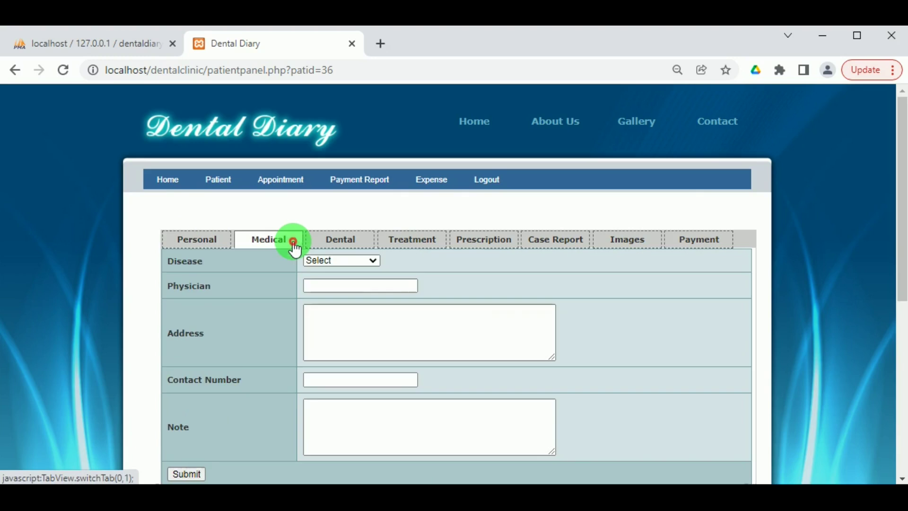
click(335, 261)
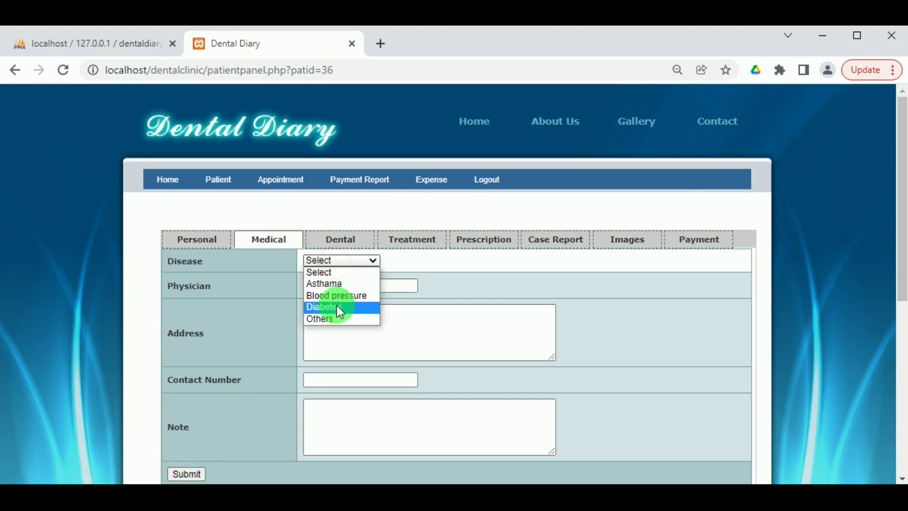
click(337, 307)
click(332, 285)
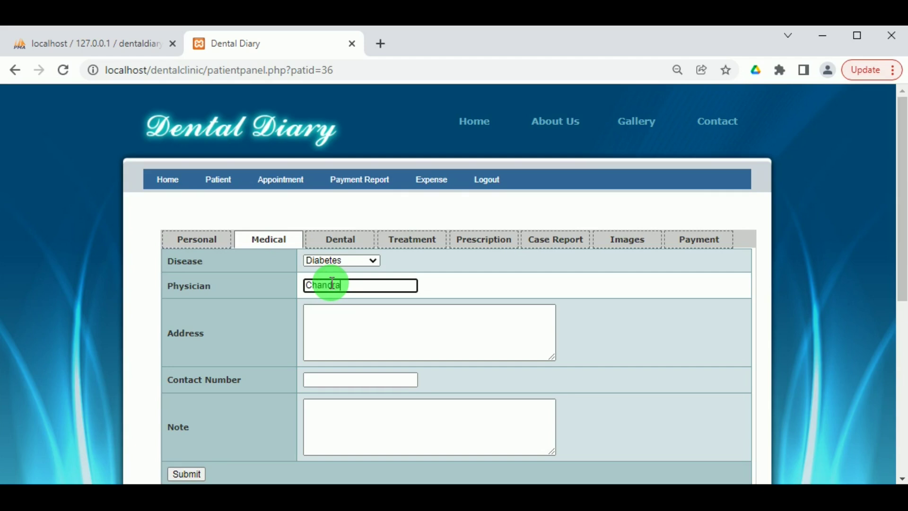
click(335, 323)
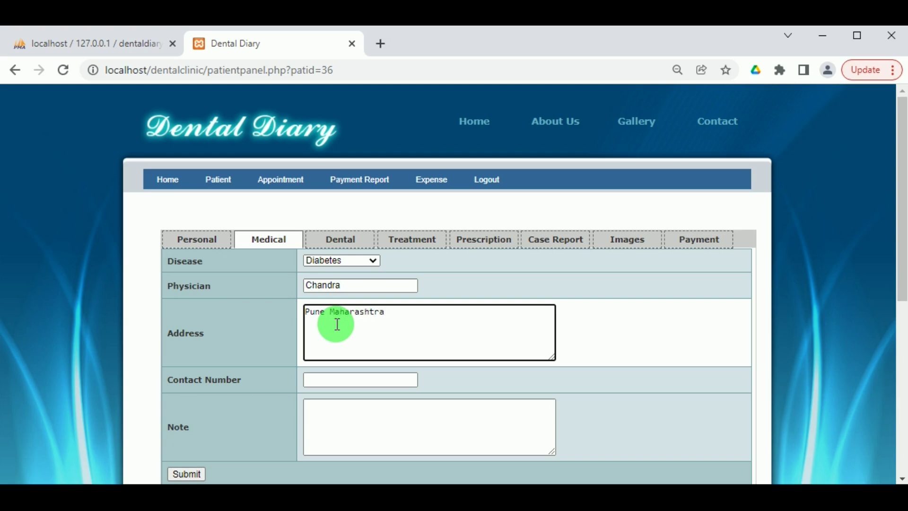
click(325, 380)
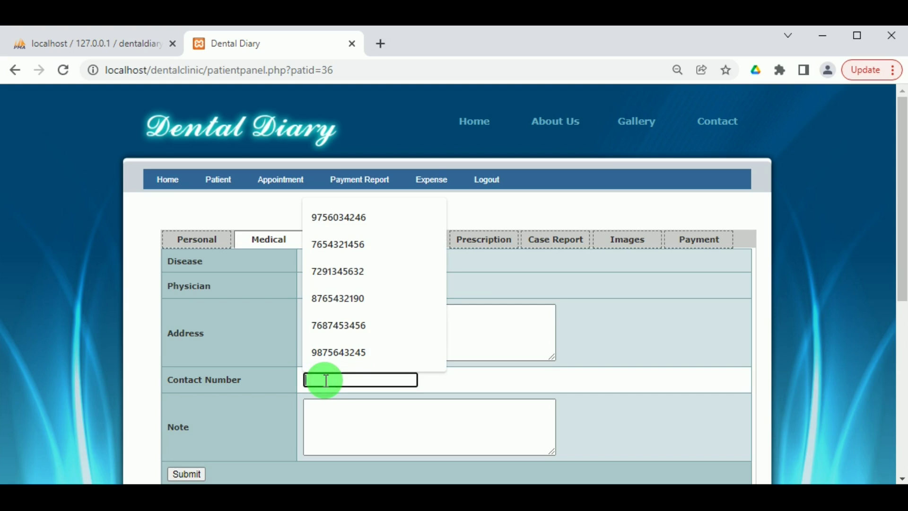
click(331, 327)
click(325, 411)
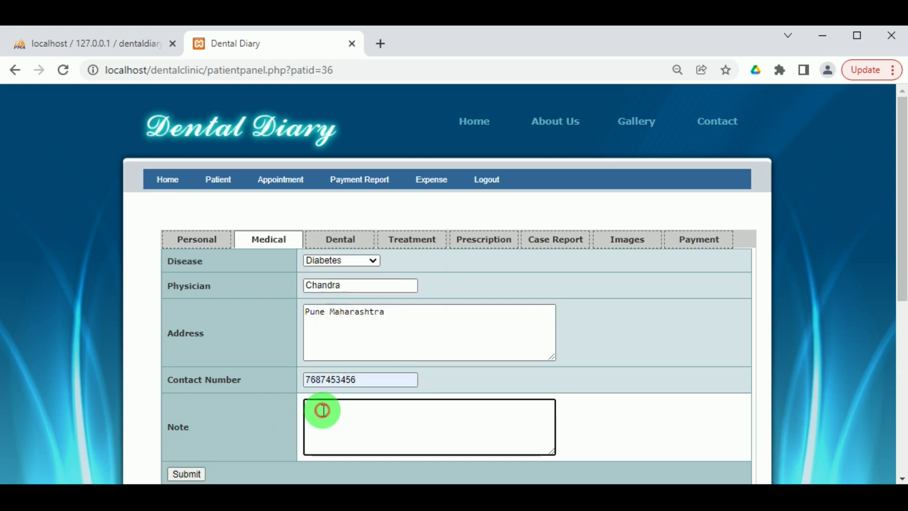
scroll(322, 410, down, 2)
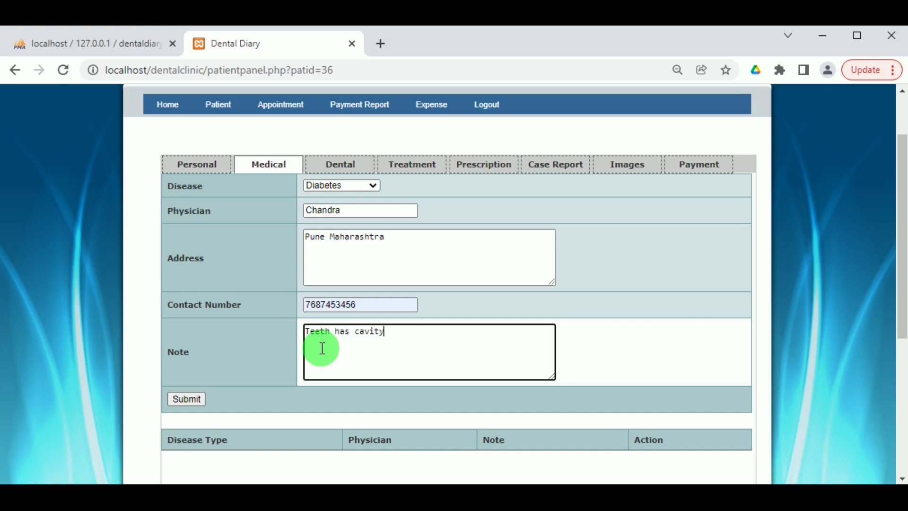
Save the Diabetes record, dismiss the confirmation and check the medical history list.
click(178, 401)
click(191, 399)
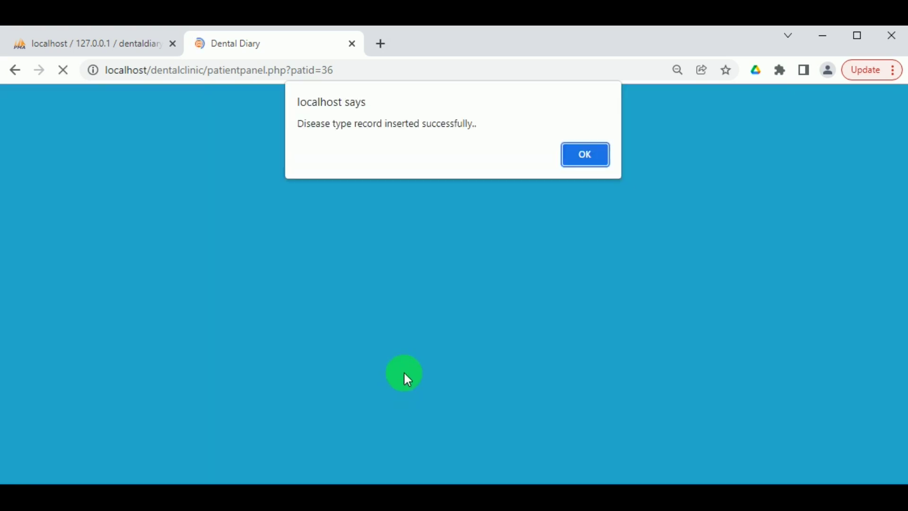
click(594, 155)
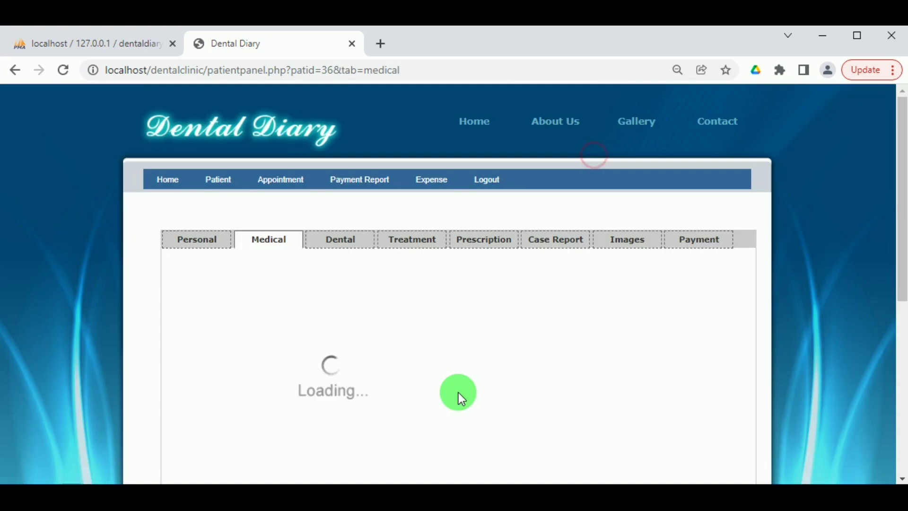
scroll(397, 334, down, 3)
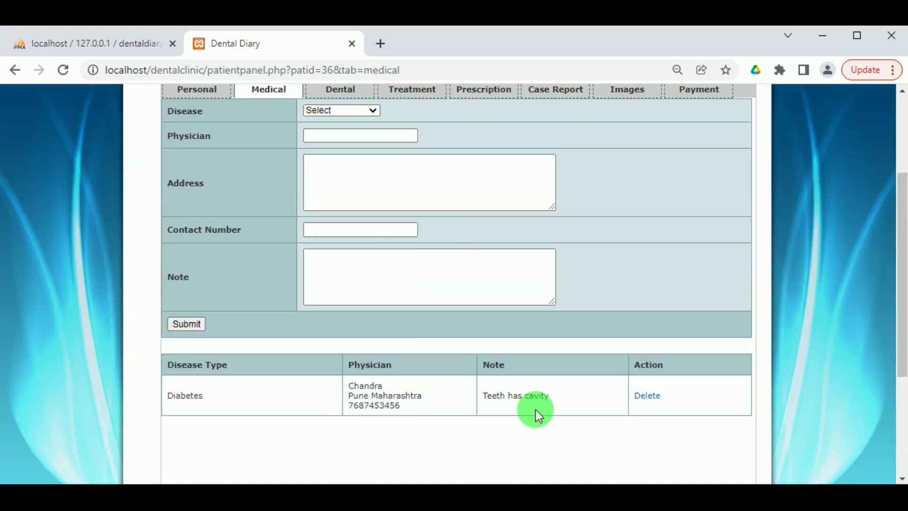
scroll(515, 422, up, 2)
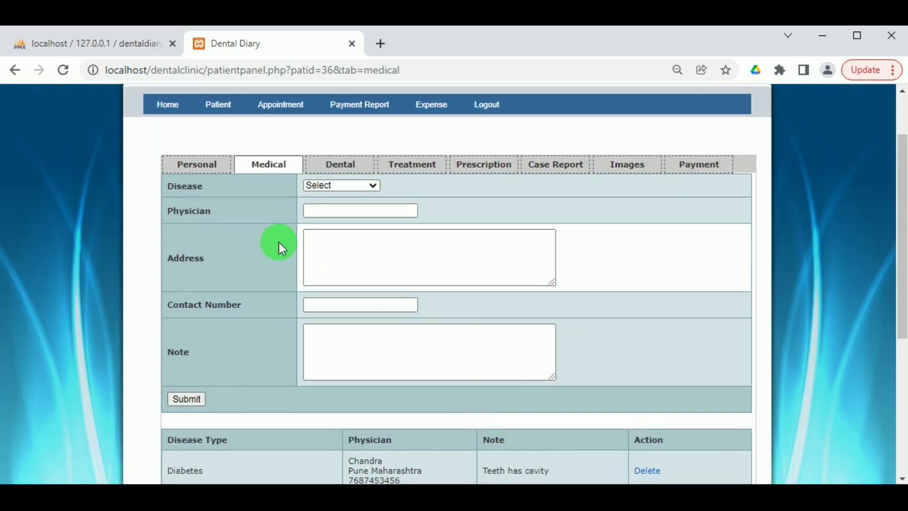
In the dental chart, mark teeth 8, 7 and 6 as M, D and R.S.
click(338, 166)
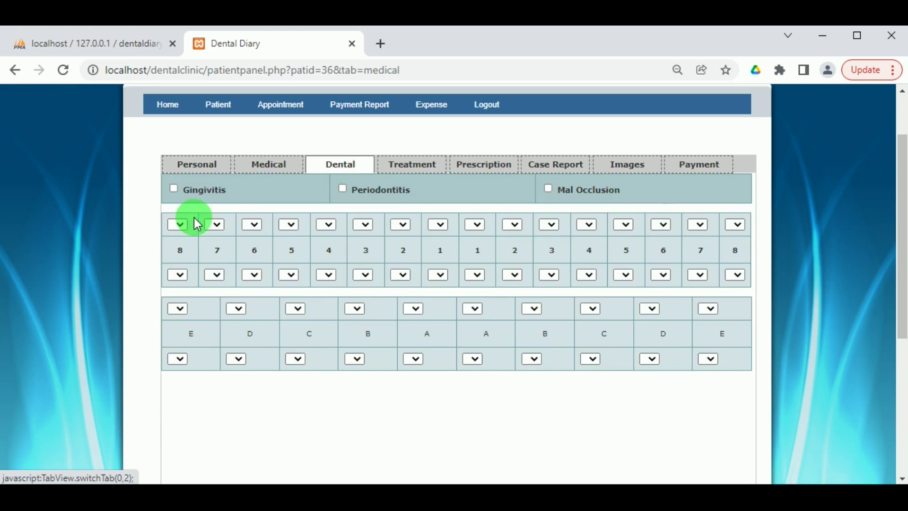
click(176, 226)
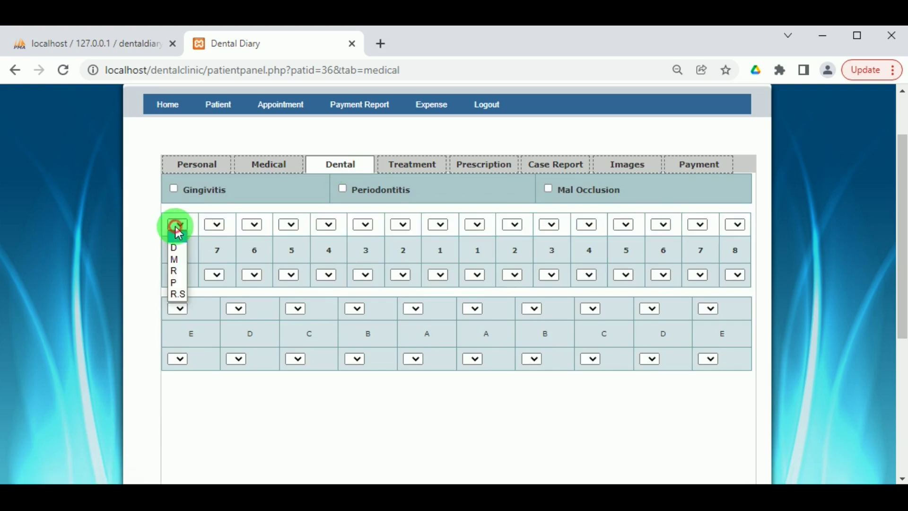
click(174, 264)
click(214, 226)
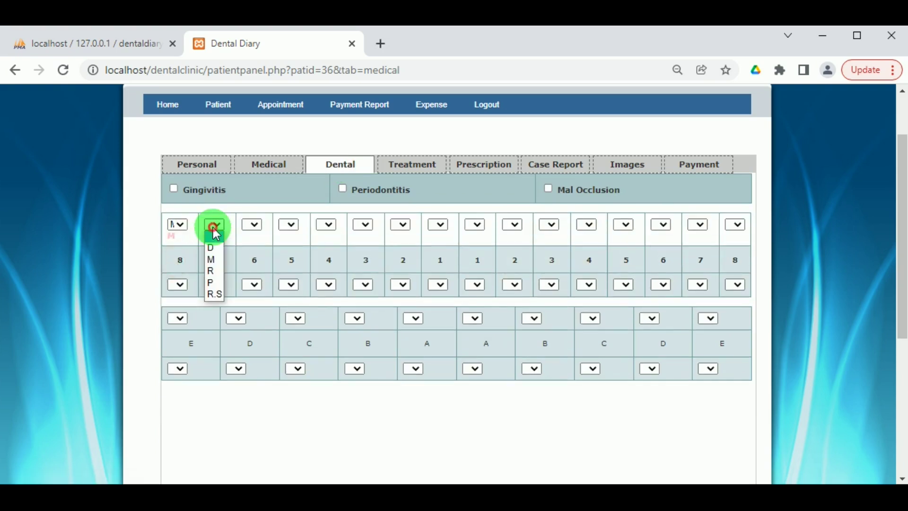
click(217, 246)
click(255, 224)
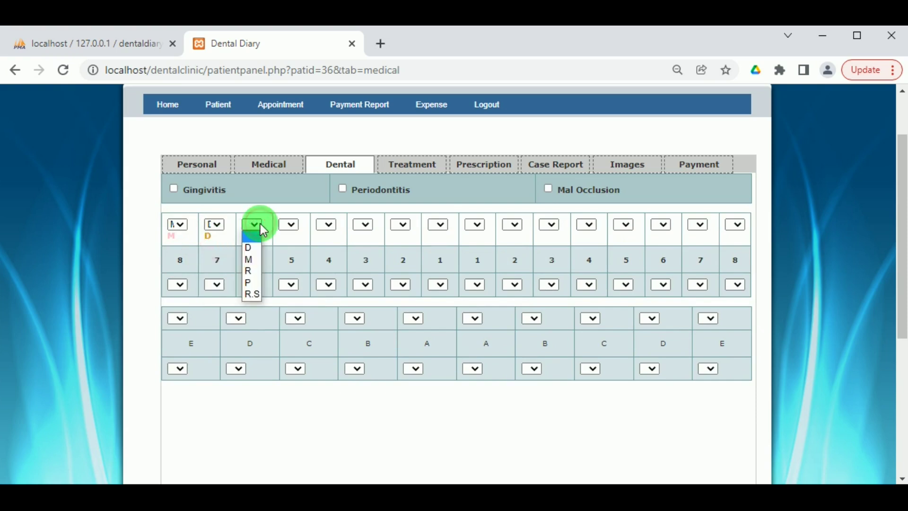
click(255, 292)
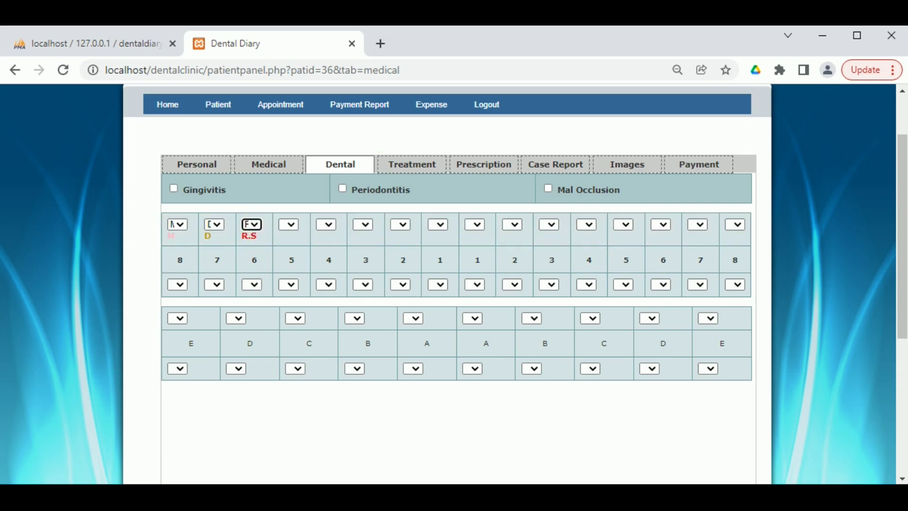
Leave tooth 5 uncharted and switch to the Treatment section.
click(287, 224)
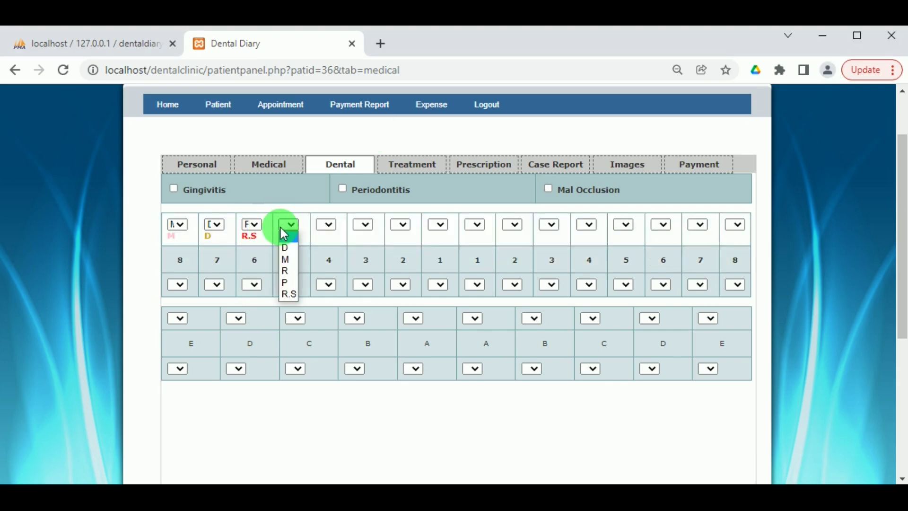
click(286, 312)
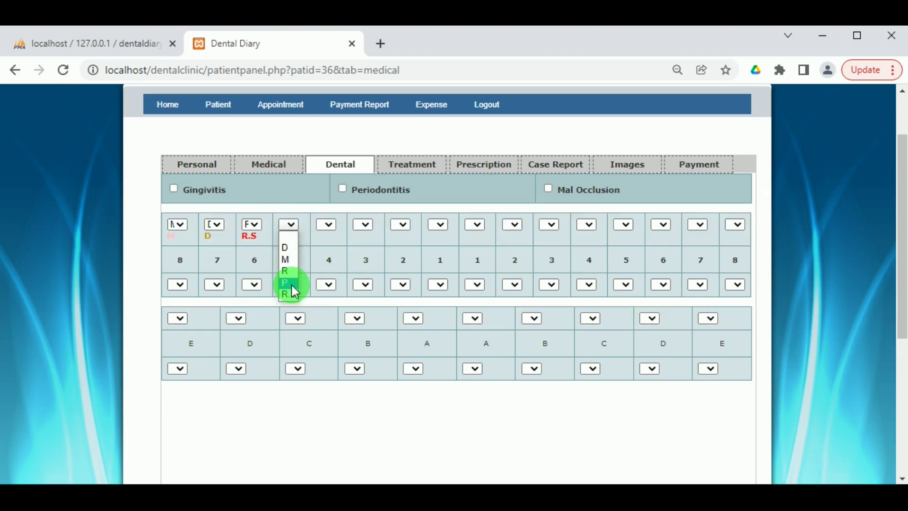
click(329, 229)
click(332, 241)
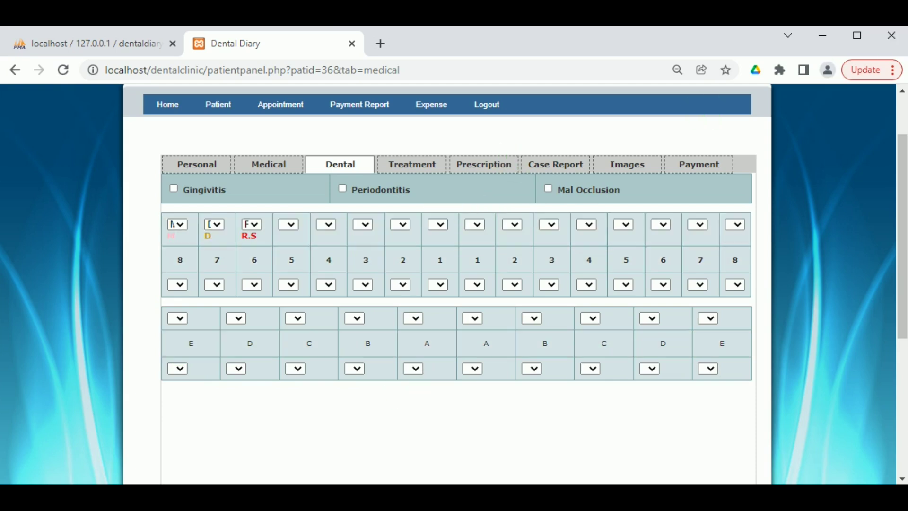
click(397, 172)
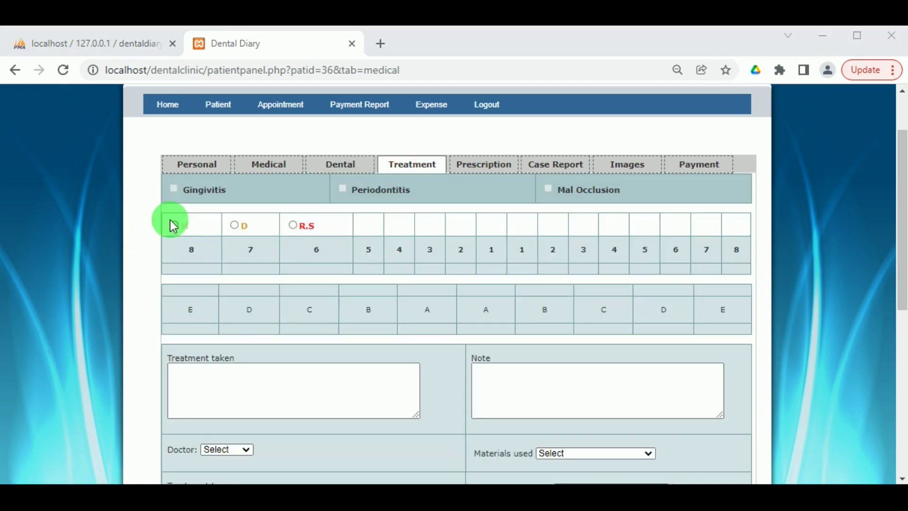
Select tooth 8 (M) and describe the treatment as 'Cavity medication provided'.
click(174, 225)
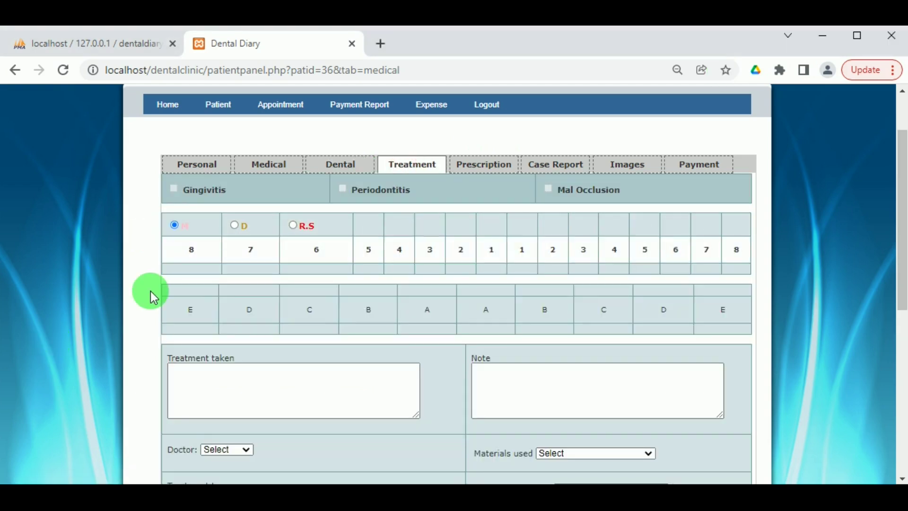
click(229, 373)
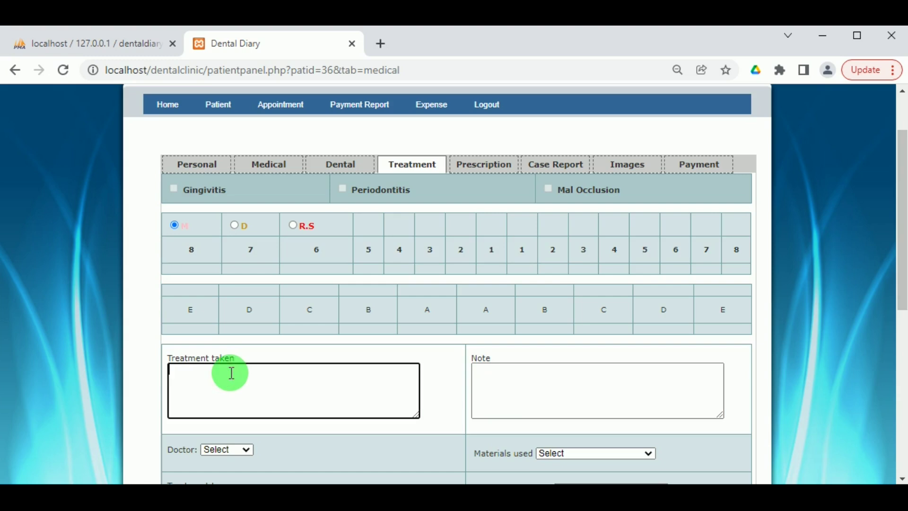
text(T)
key(BackSpace)
text(Cavity medicT)
key(BackSpace)
text(A)
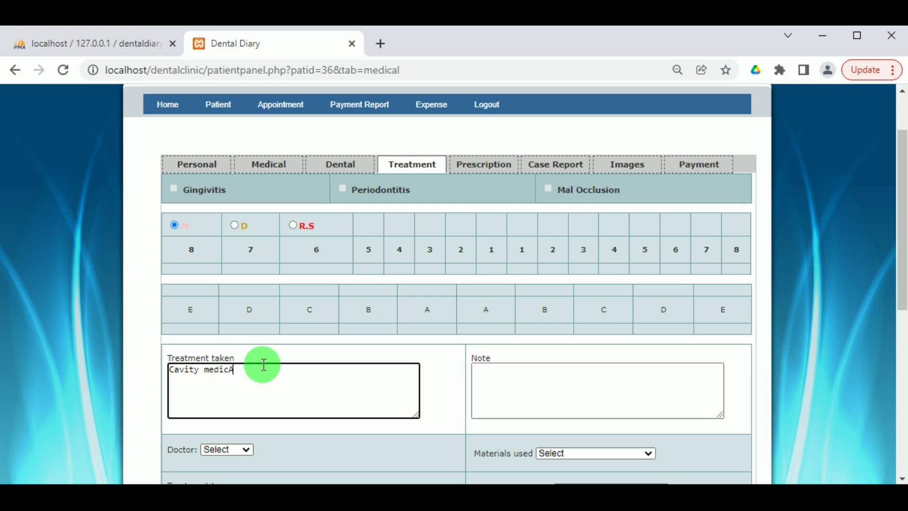
text(TO)
key(BackSpace)
key(BackSpace)
key(BackSpace)
text(ti)
key(BackSpace)
key(BackSpace)
text(ation provided)
scroll(326, 399, down, 2)
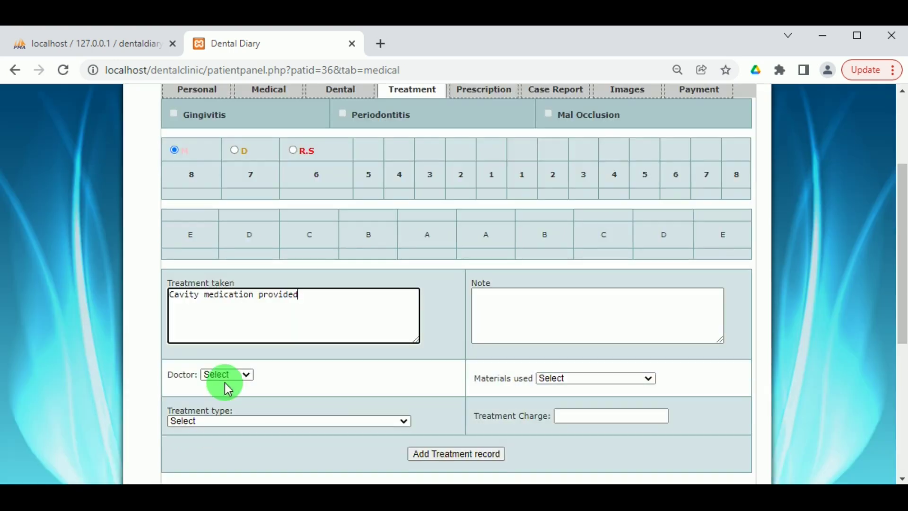
Choose the doctor, Dental examination mirror, type Clenser, charge 700, and save the treatment.
click(227, 379)
click(220, 408)
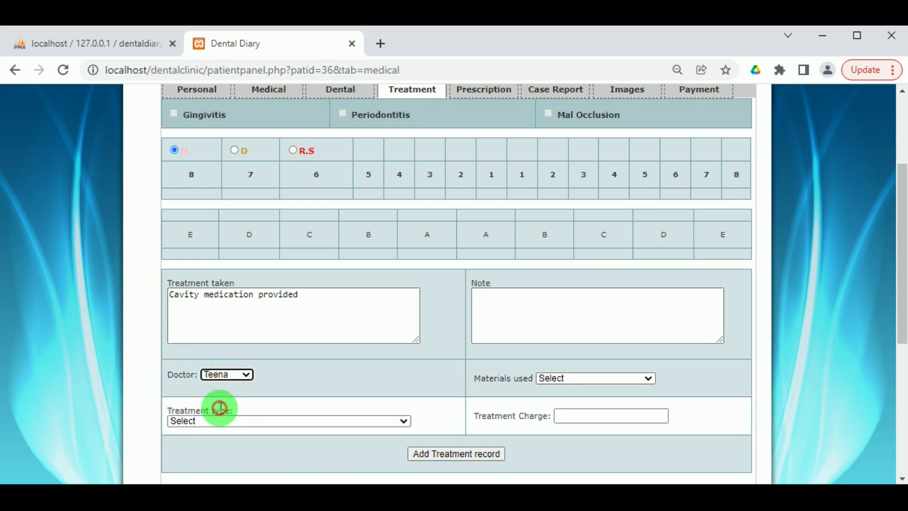
click(566, 380)
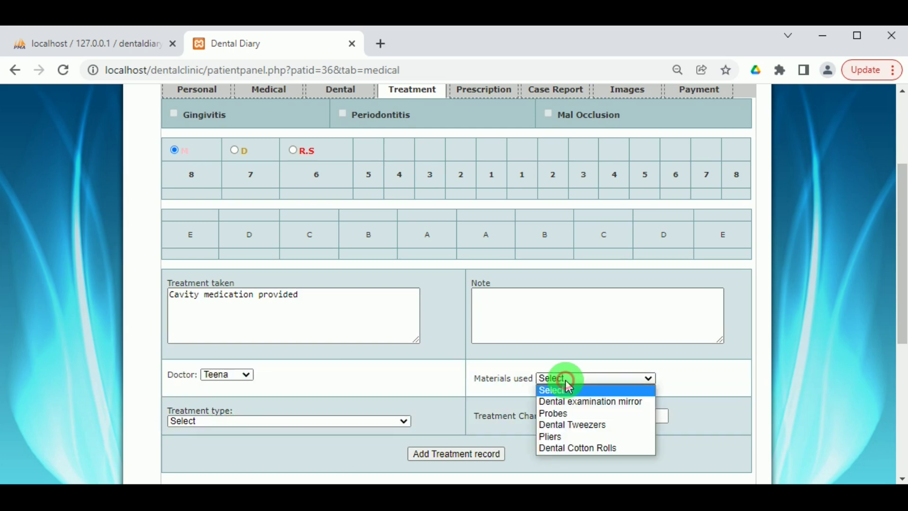
click(578, 403)
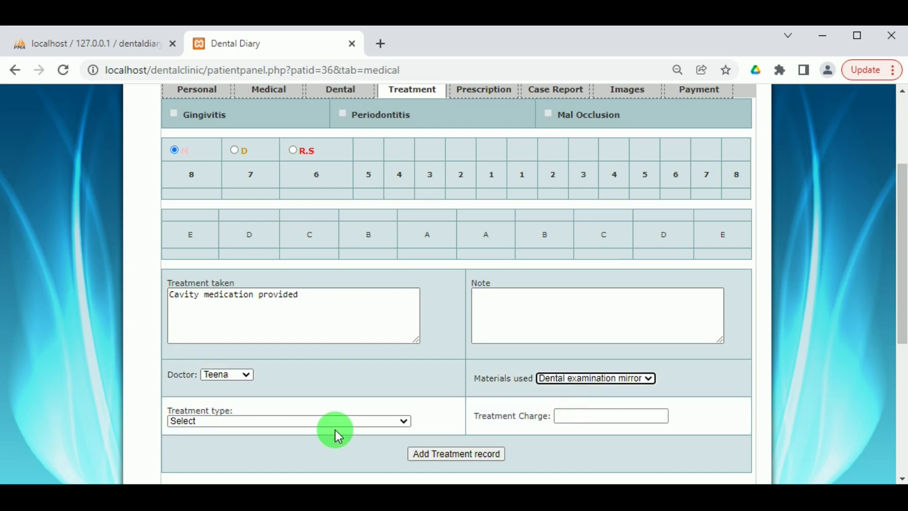
click(259, 422)
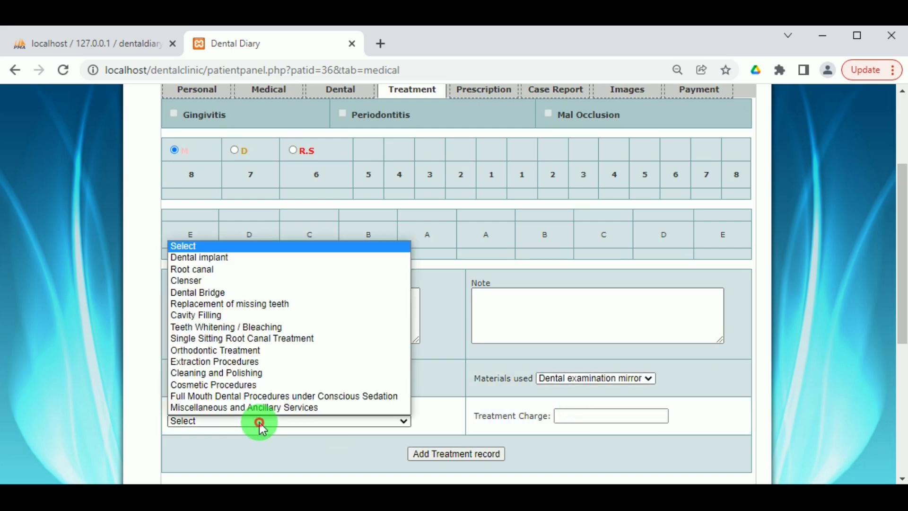
click(239, 284)
click(557, 419)
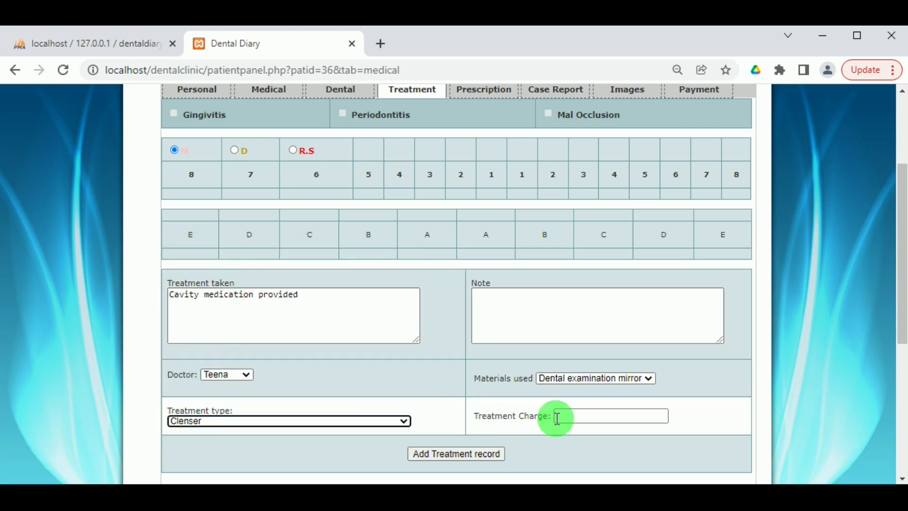
click(584, 418)
text(700)
click(469, 457)
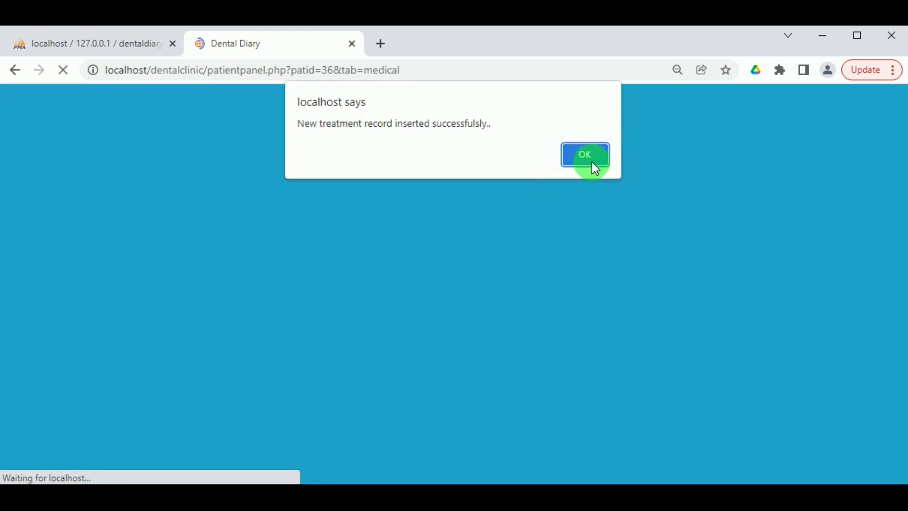
click(591, 161)
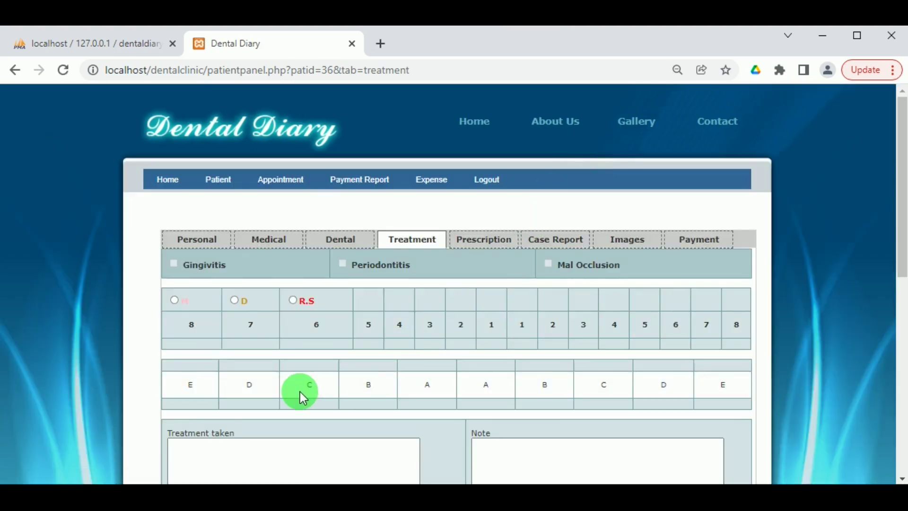
scroll(300, 392, down, 2)
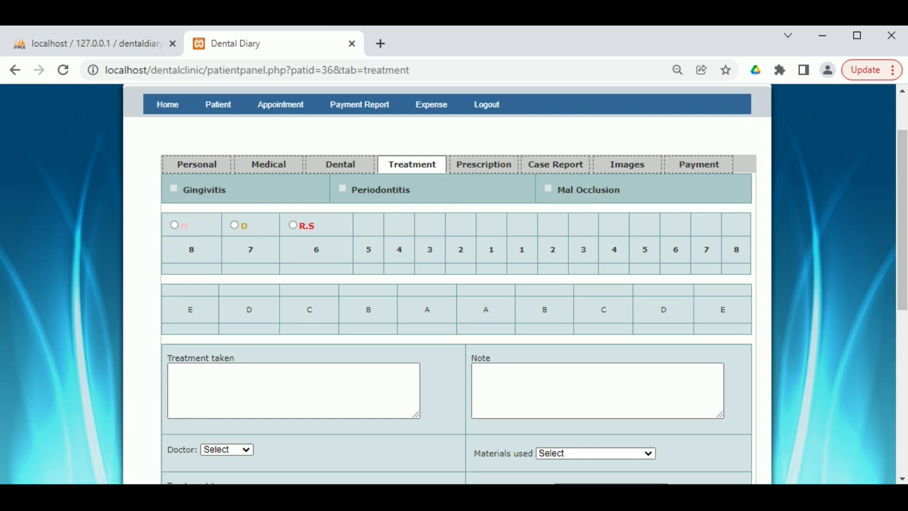
Prescribe Antibiotic Dentalx, dosage 0-0-1 for 3 days, and save the prescription.
click(492, 166)
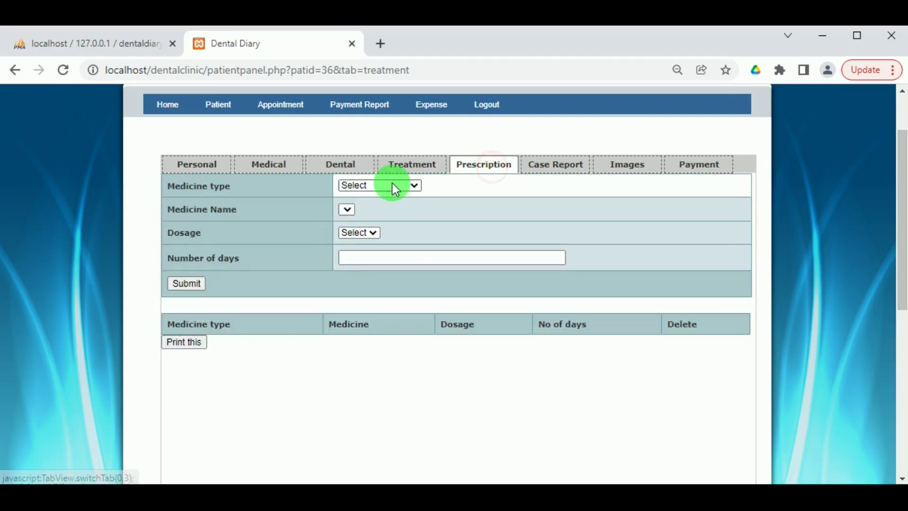
click(393, 183)
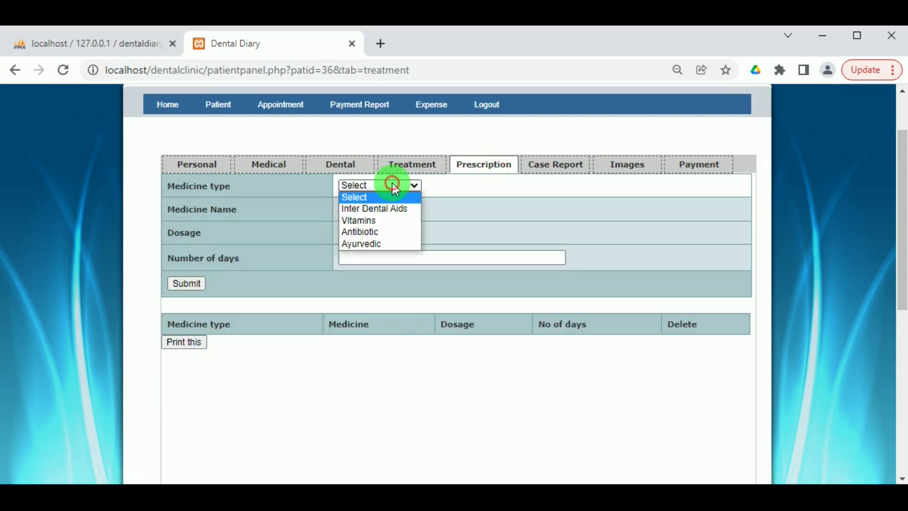
click(378, 233)
click(351, 209)
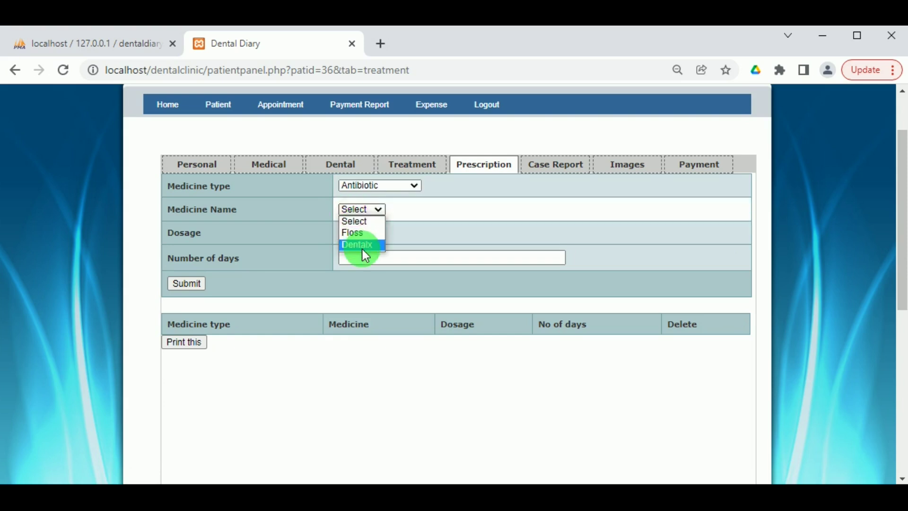
click(363, 249)
click(360, 233)
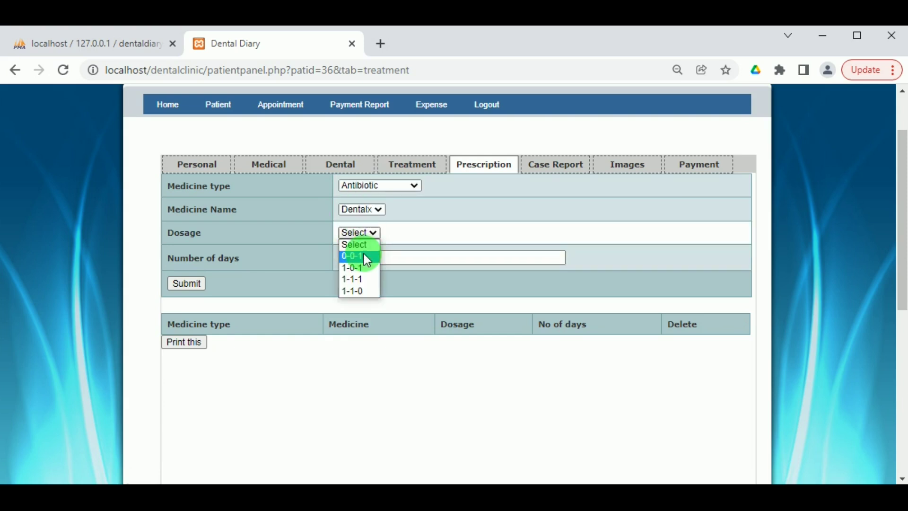
click(364, 255)
click(374, 256)
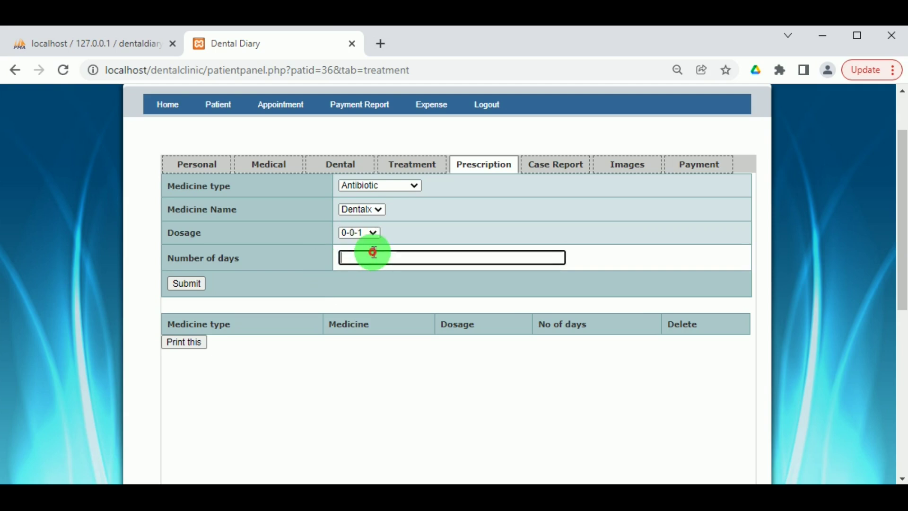
text(3)
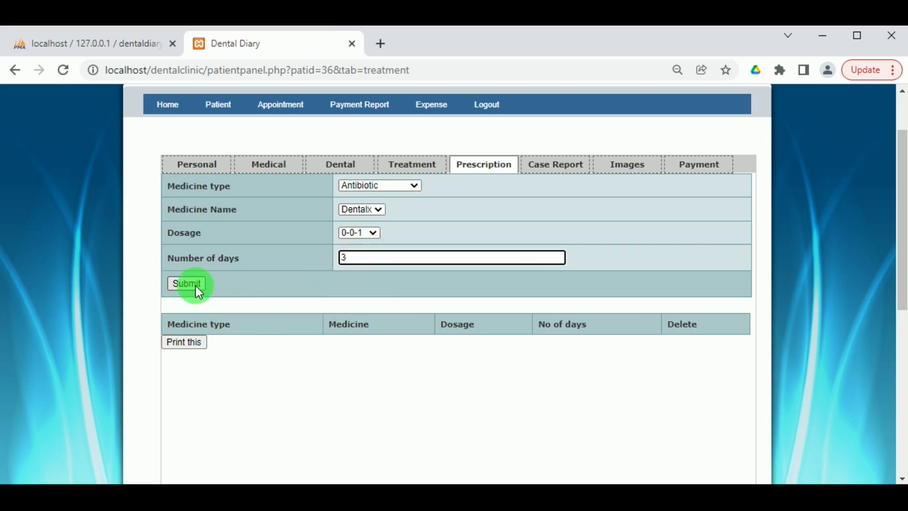
click(194, 284)
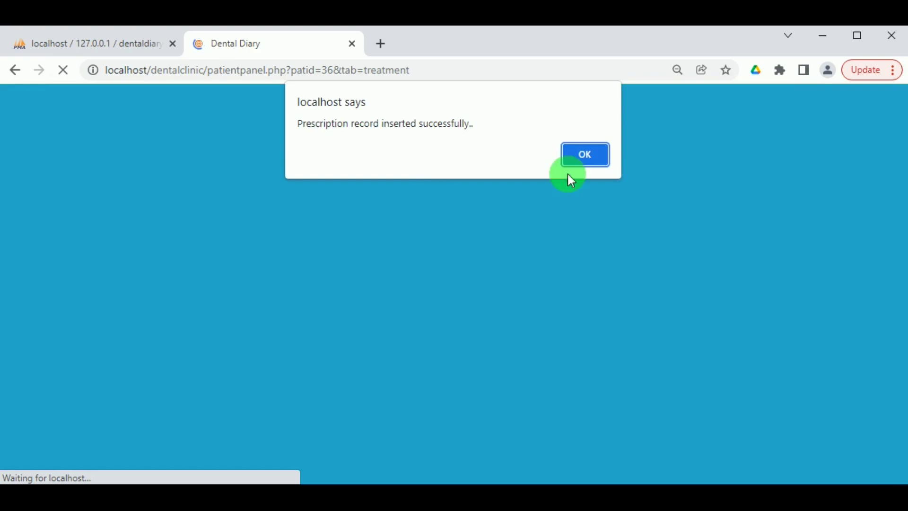
click(603, 157)
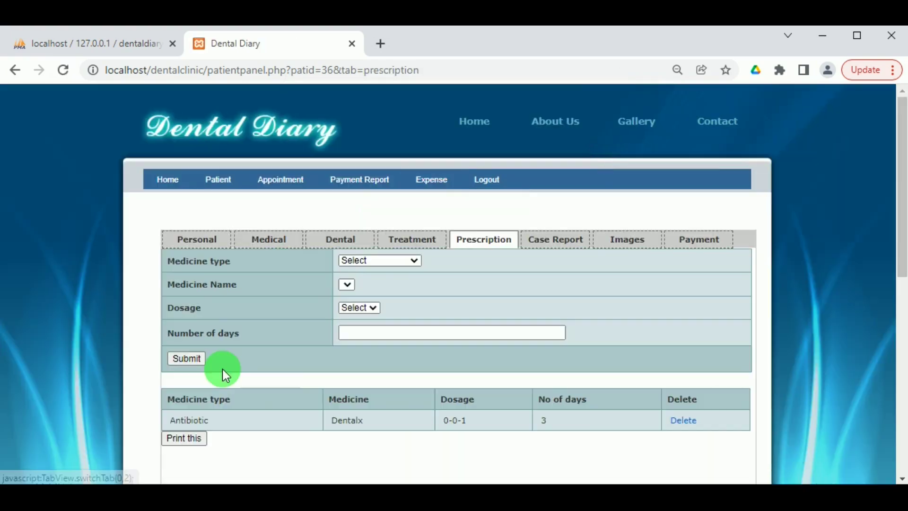
scroll(223, 369, down, 2)
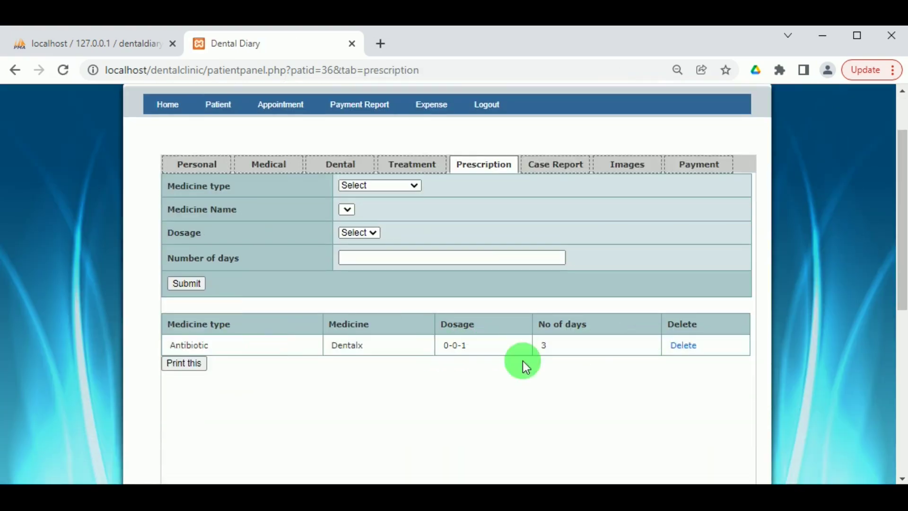
Submit a Vitamins Dentalz prescription with dosage 0-0-1 for 5 days and acknowledge the notice.
click(348, 186)
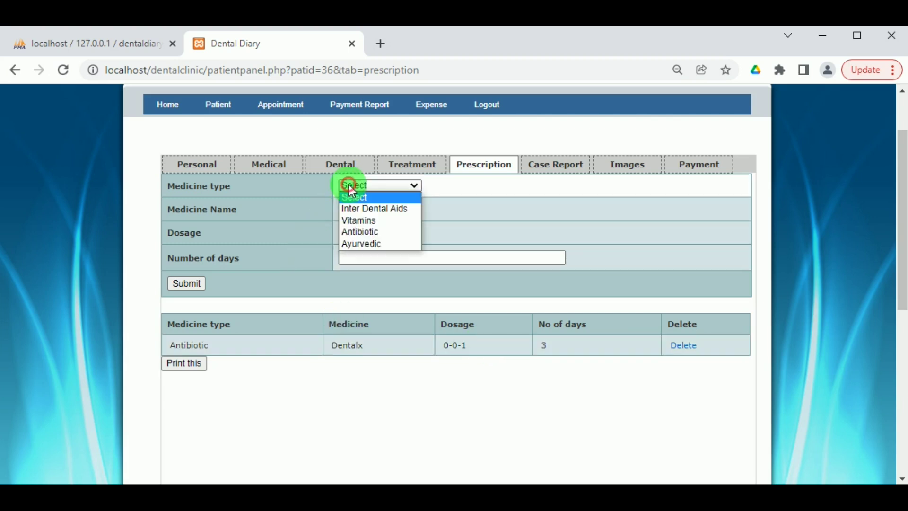
click(360, 221)
click(342, 212)
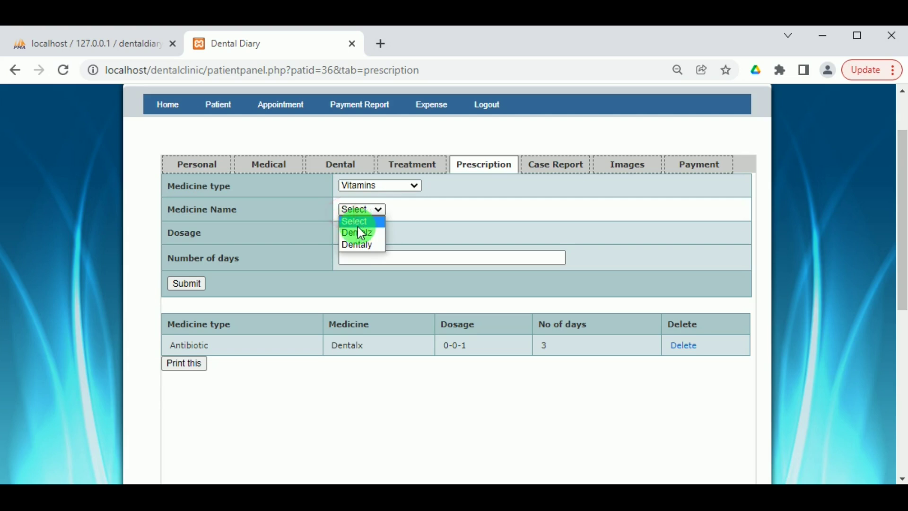
click(358, 233)
click(359, 233)
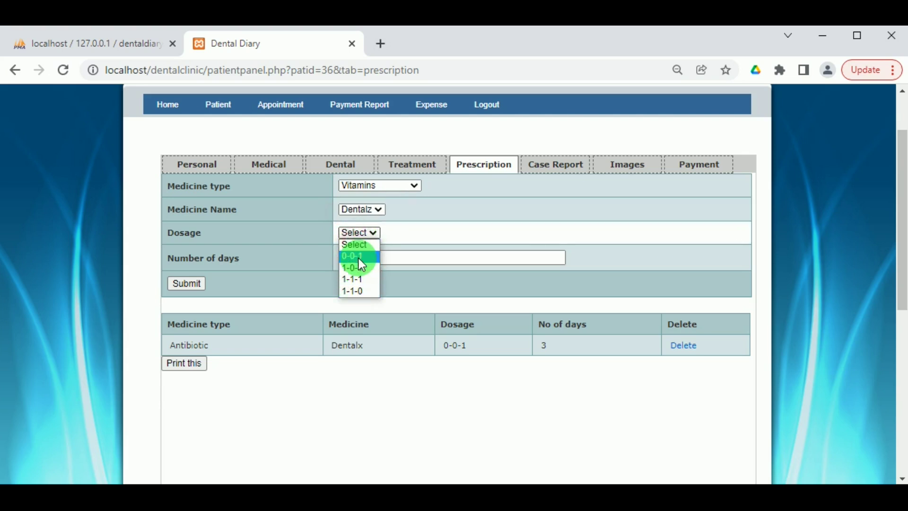
click(359, 258)
click(361, 258)
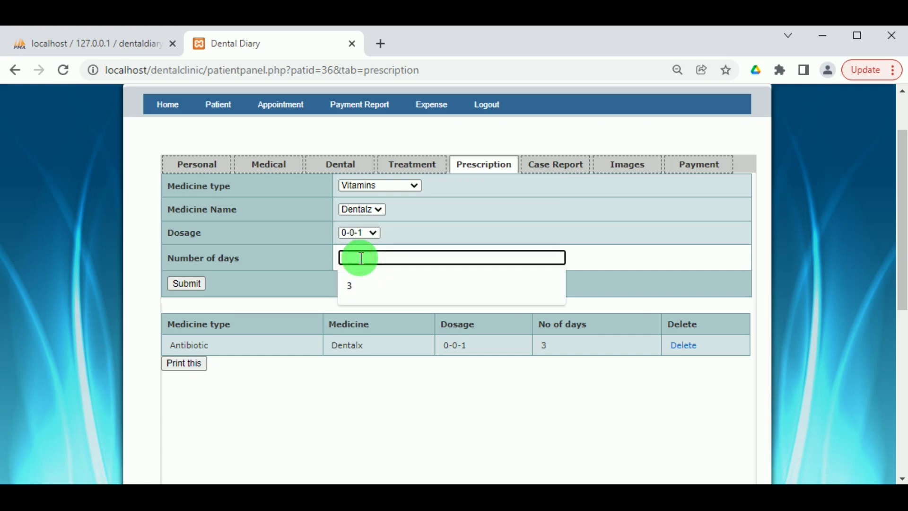
text(5)
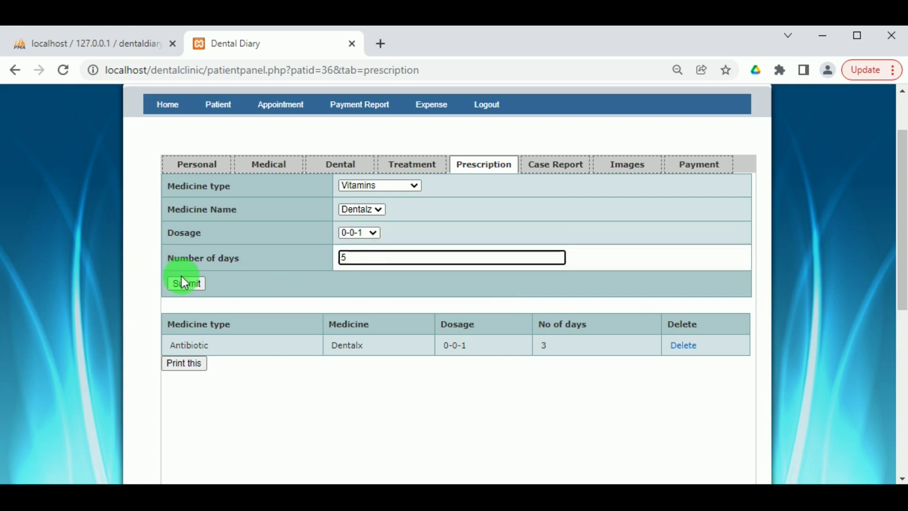
click(187, 283)
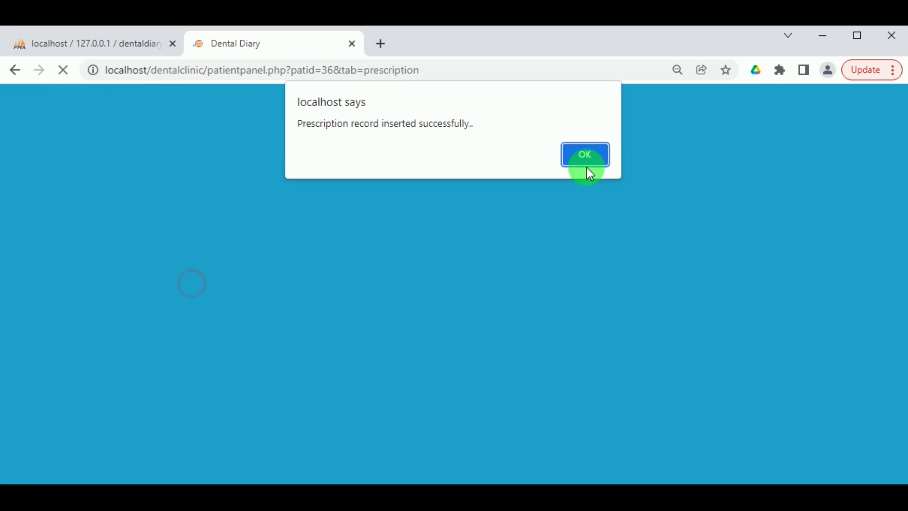
click(586, 158)
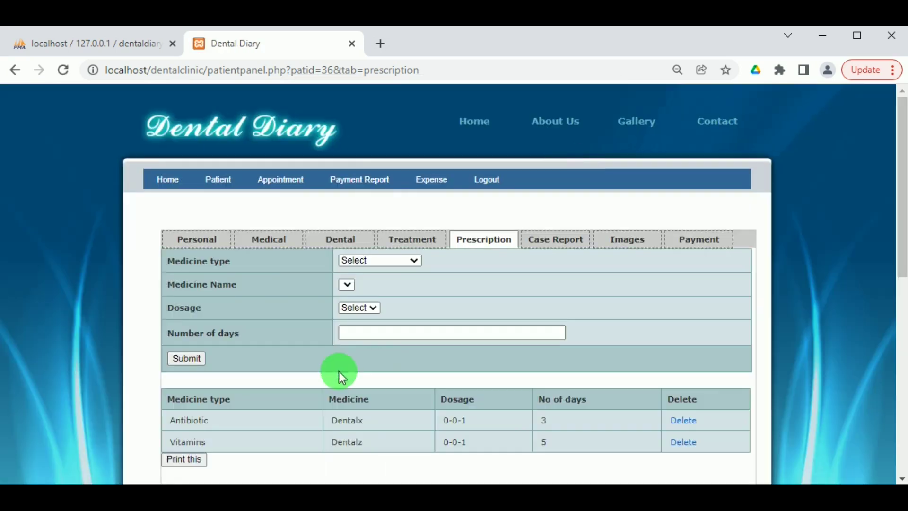
scroll(315, 379, down, 2)
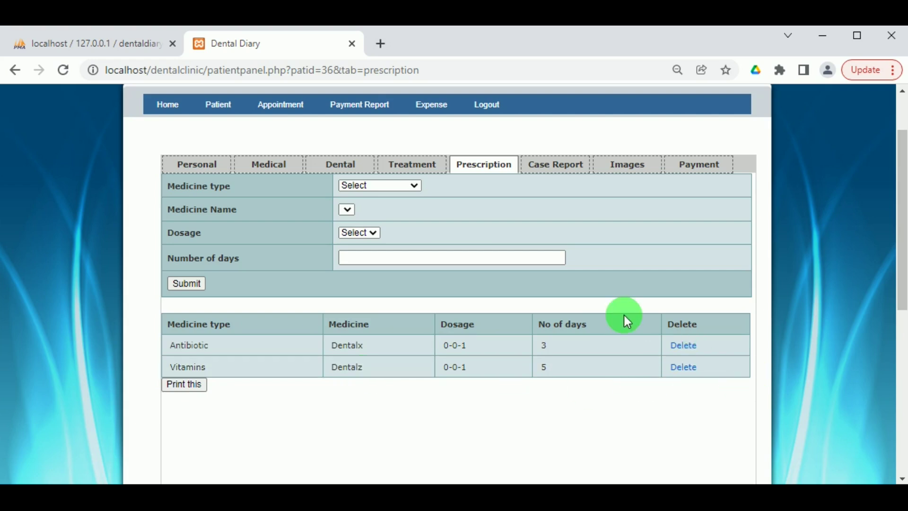
scroll(621, 308, up, 2)
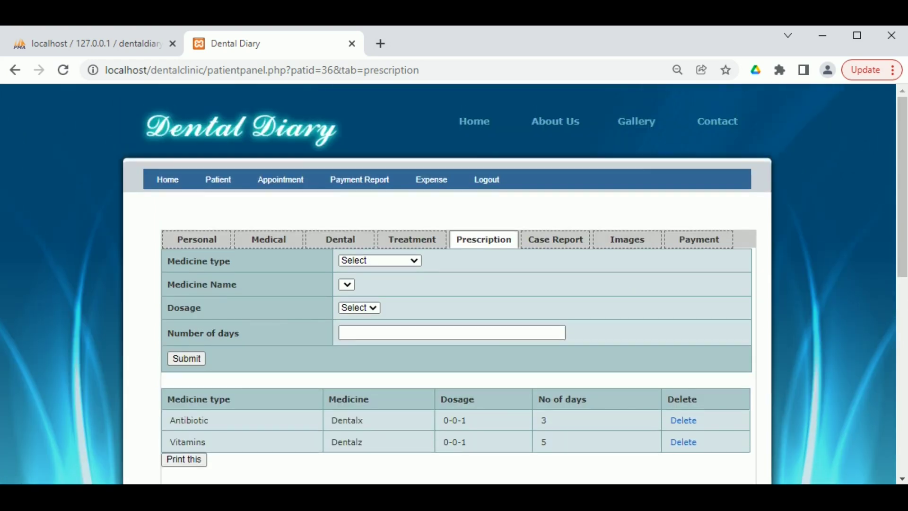
Scroll through case report 13 showing the Clenser treatment and both prescriptions, then go to Images.
click(570, 242)
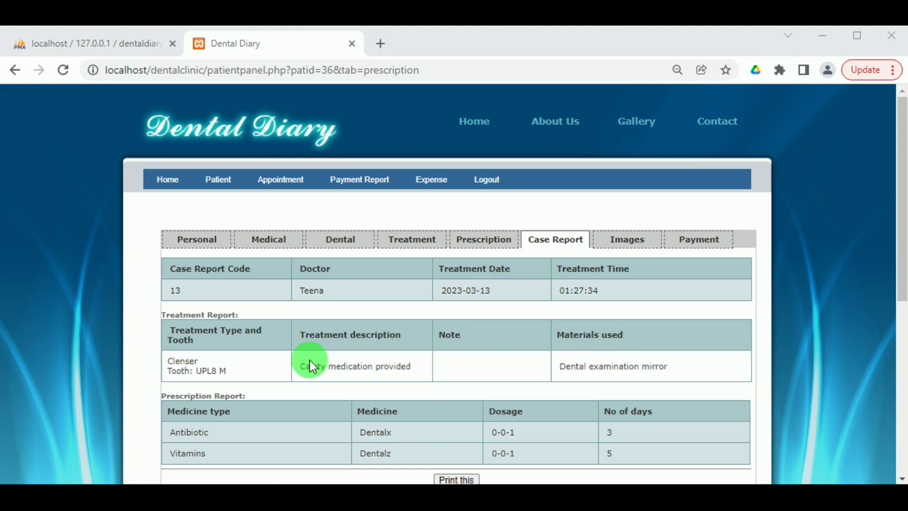
scroll(311, 361, down, 2)
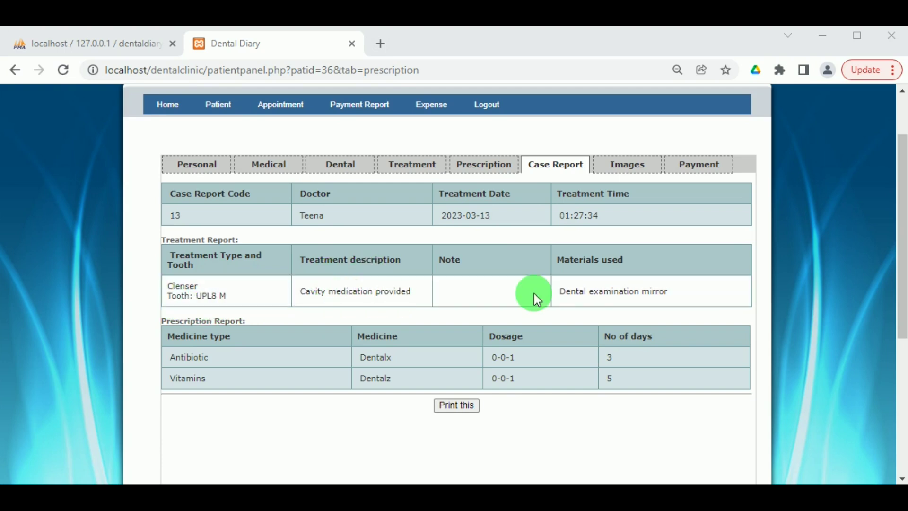
scroll(315, 339, down, 2)
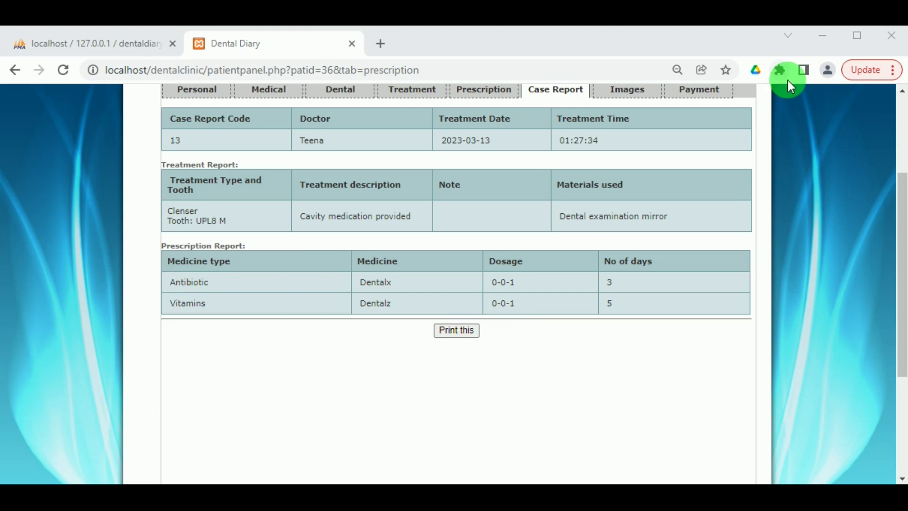
scroll(447, 284, up, 2)
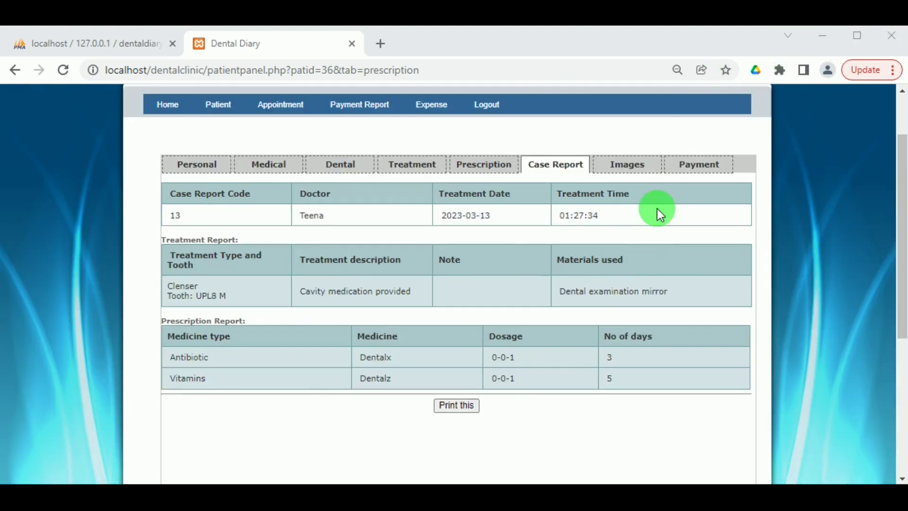
click(614, 167)
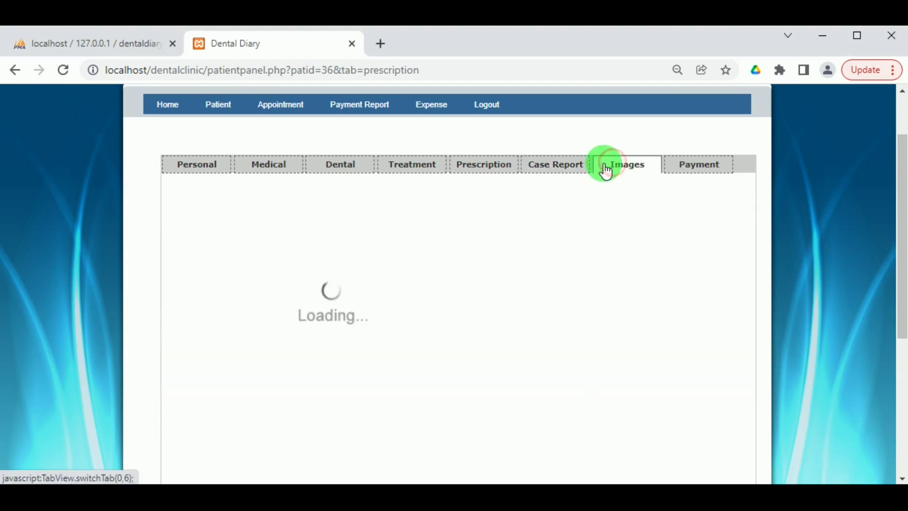
Select the Clenser UPL8 M treatment with the image marked Before Treatment.
click(858, 42)
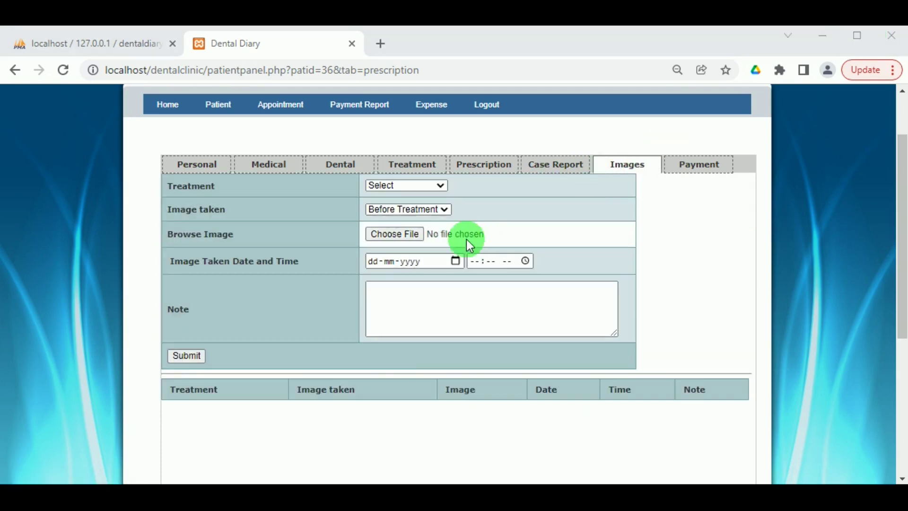
click(431, 186)
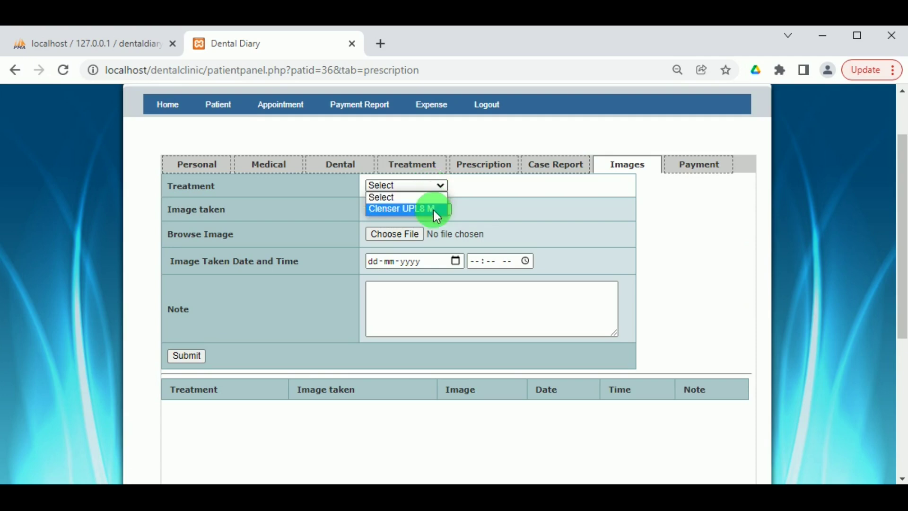
click(434, 210)
click(421, 211)
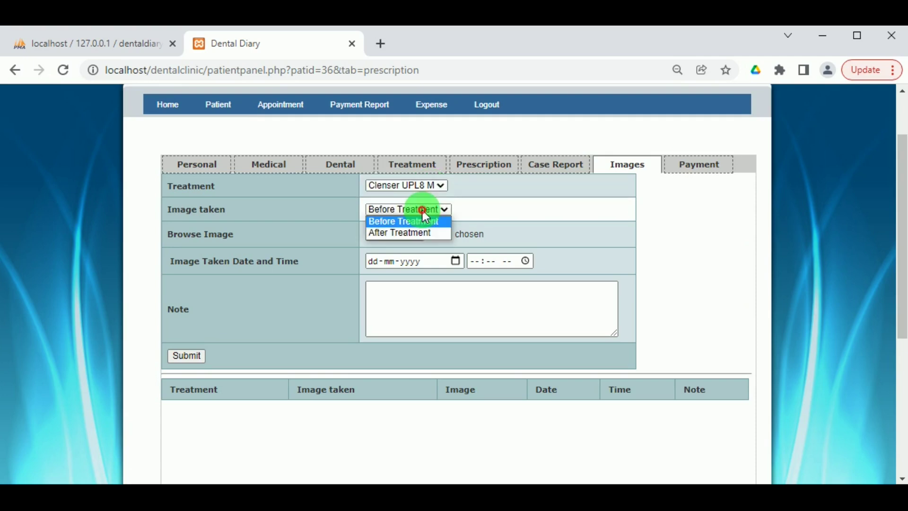
click(427, 220)
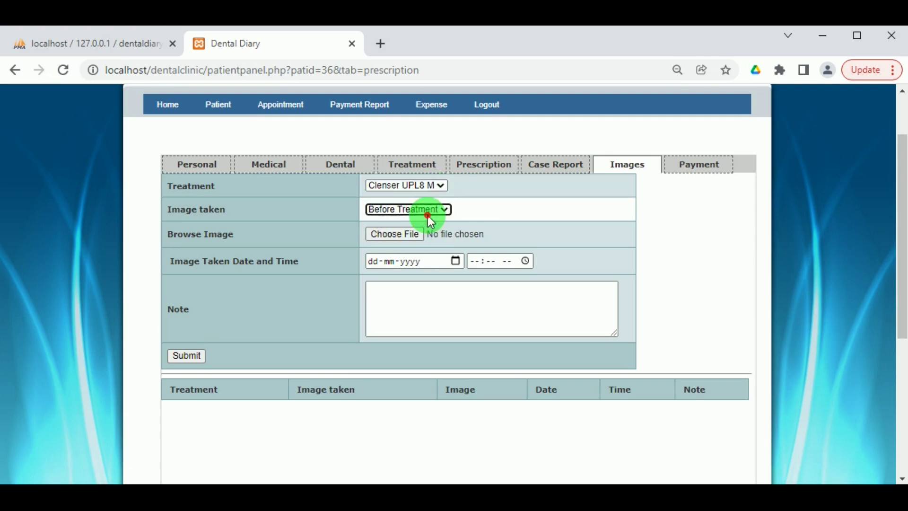
click(399, 234)
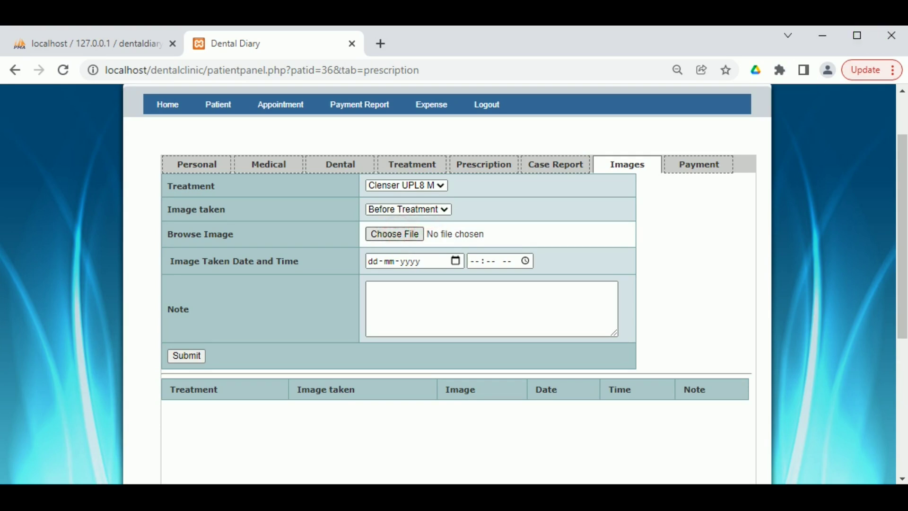
Reselect Clenser UPL8 M, Before Treatment, and choose photo IMG_20230313_180123.
click(435, 189)
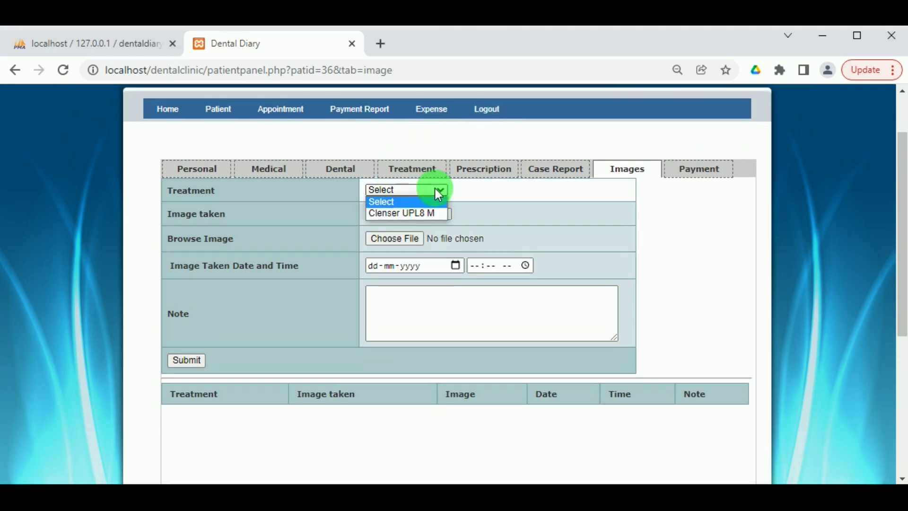
click(430, 214)
click(429, 214)
click(429, 214)
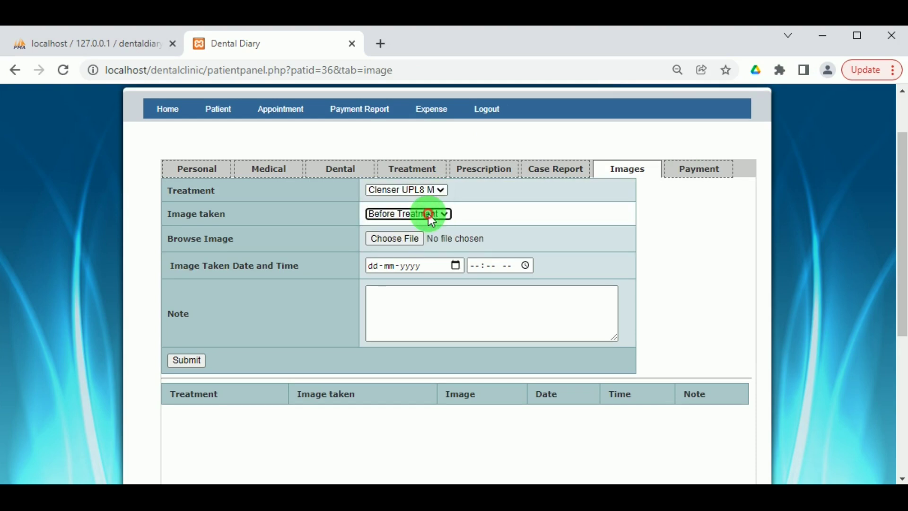
click(400, 240)
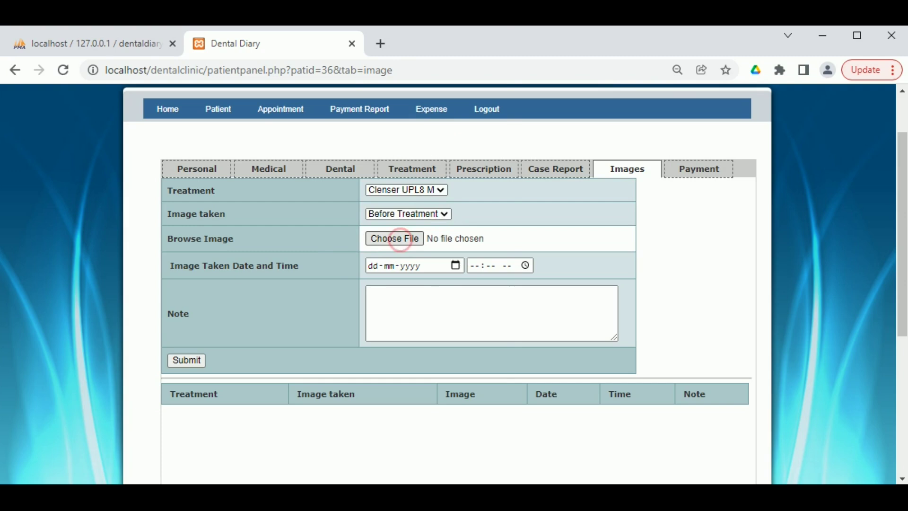
click(373, 124)
click(398, 360)
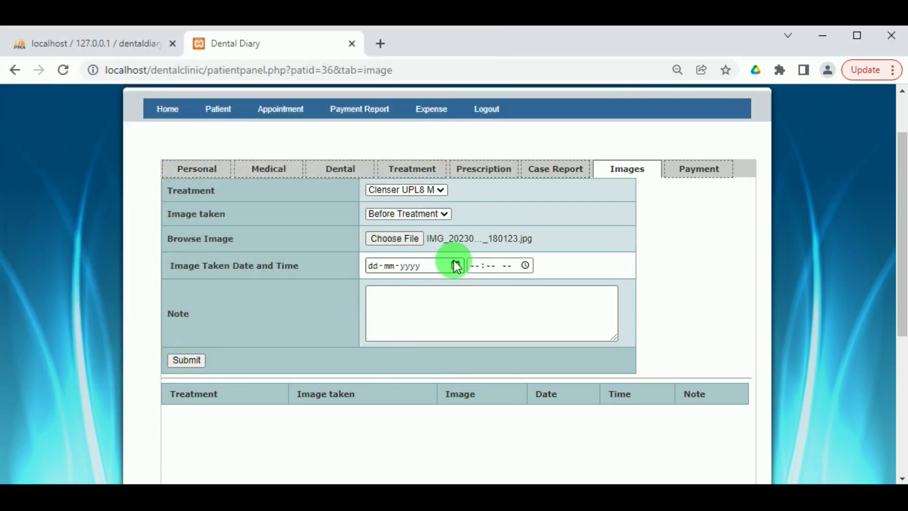
Set the image date to 13-03-2023 and the time to 07:08 PM.
click(456, 266)
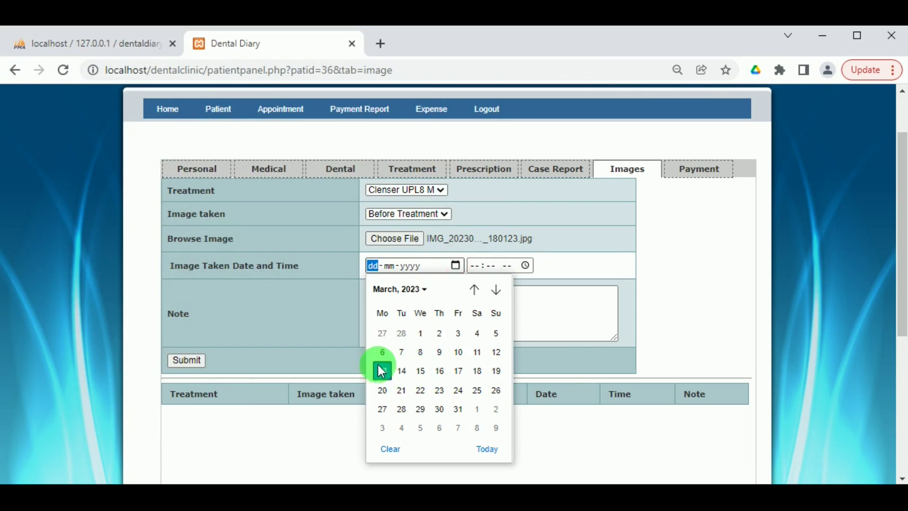
click(381, 371)
click(526, 266)
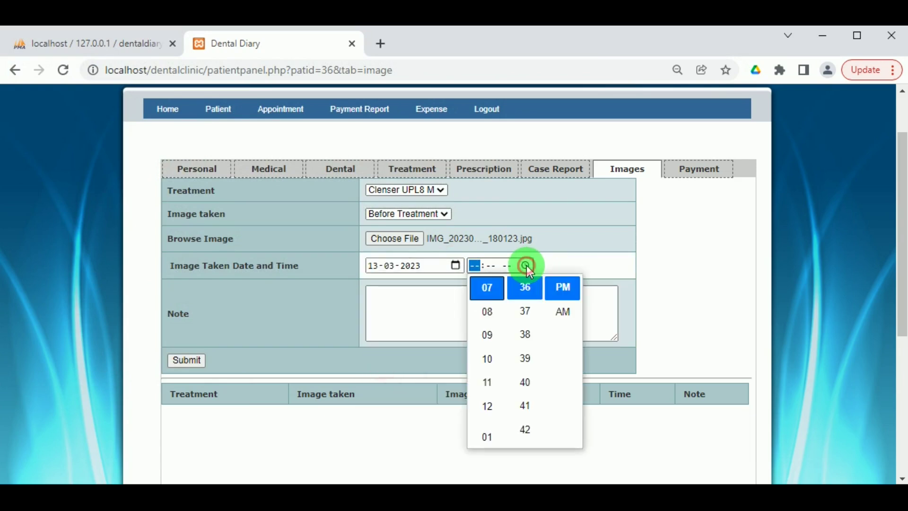
click(528, 289)
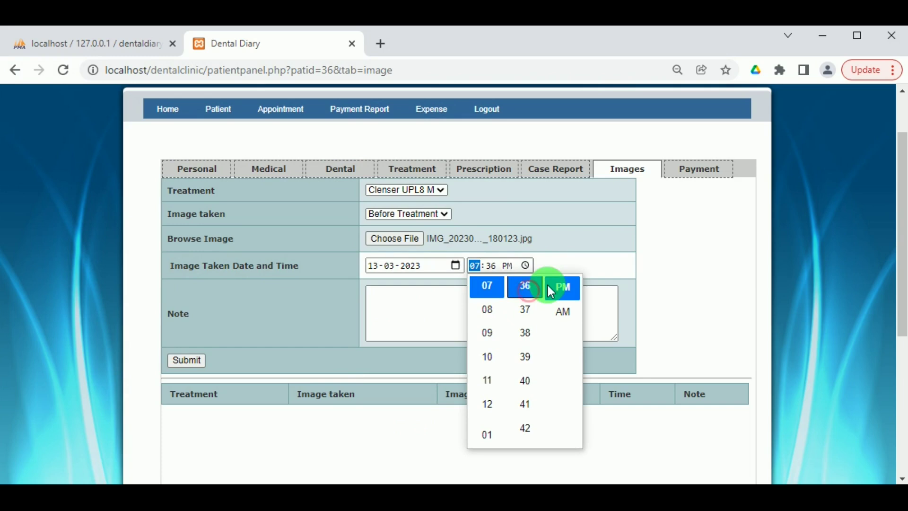
scroll(518, 297, up, 15)
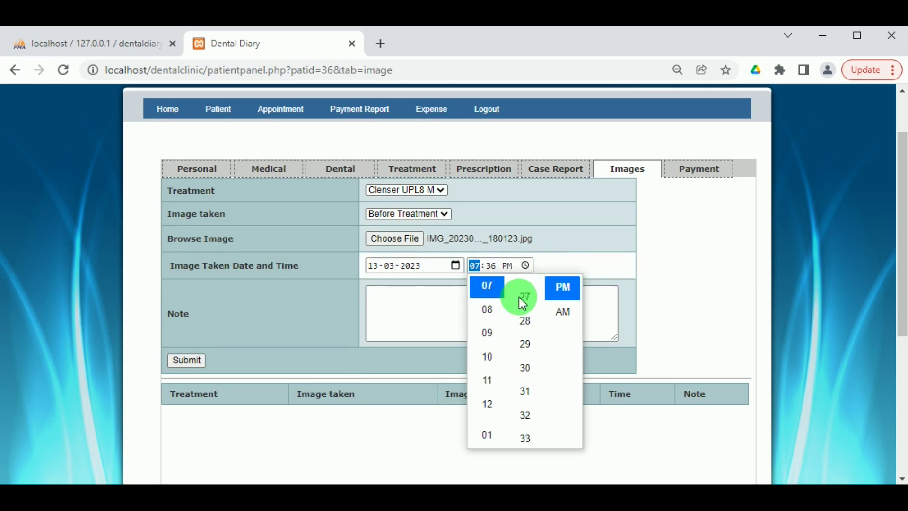
scroll(515, 297, up, 20)
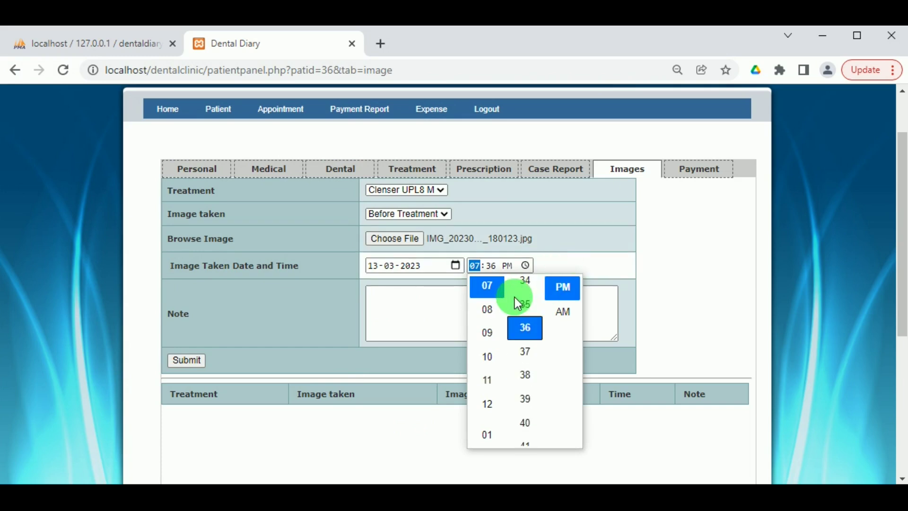
scroll(536, 291, up, 1)
click(536, 291)
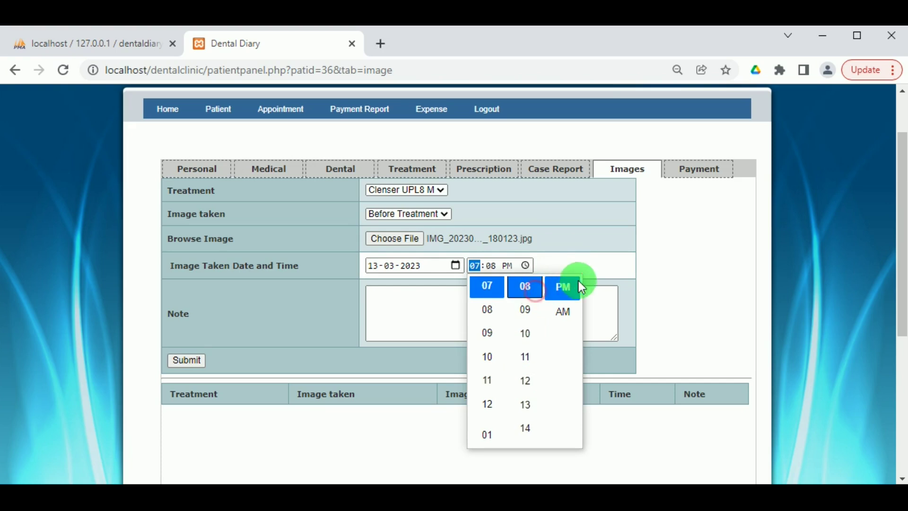
click(611, 265)
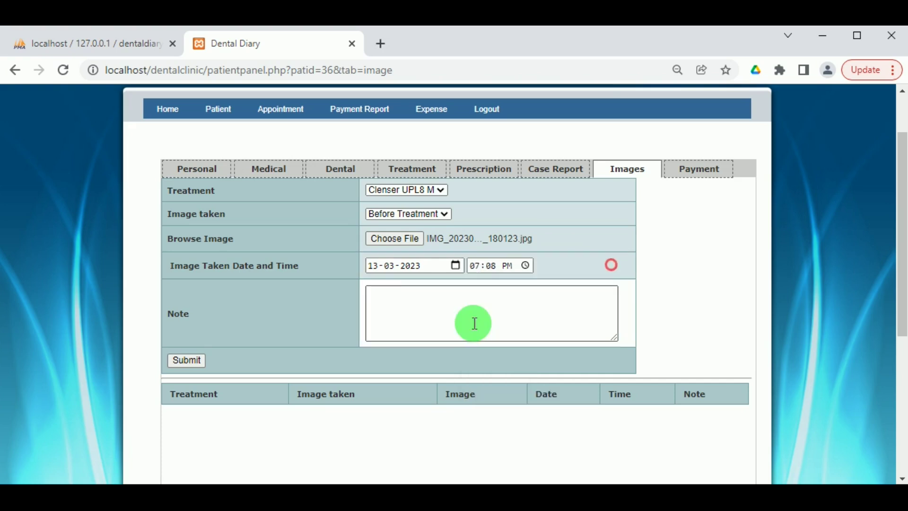
Submit the before-treatment upload, dismiss the success message and check the listed image.
click(196, 360)
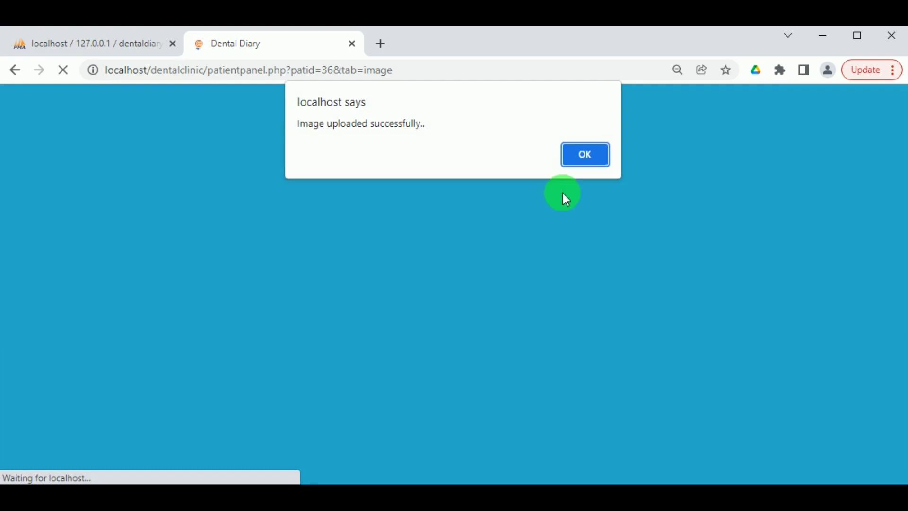
click(595, 157)
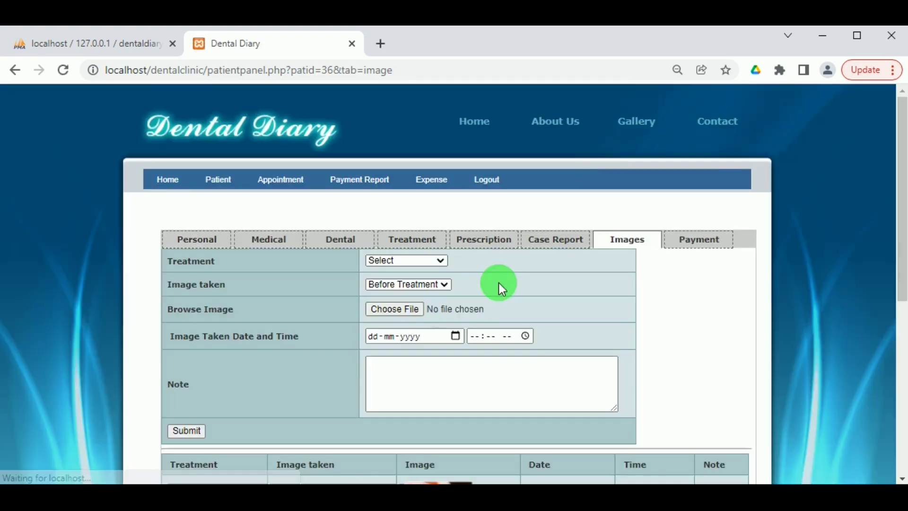
scroll(476, 323, down, 2)
scroll(476, 322, down, 1)
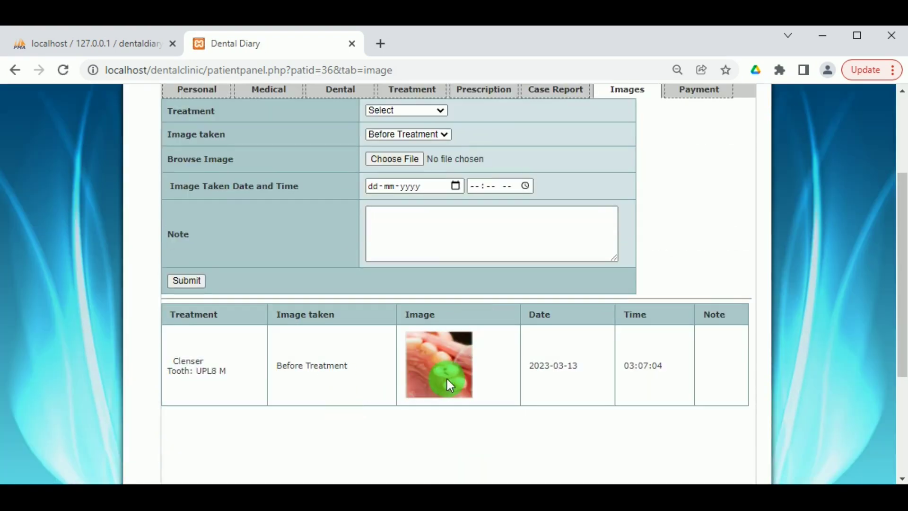
scroll(618, 358, up, 3)
Choose Clenser UPL8 M, After Treatment, and the photo IMG_20230313_180134.
click(438, 259)
click(415, 289)
click(424, 283)
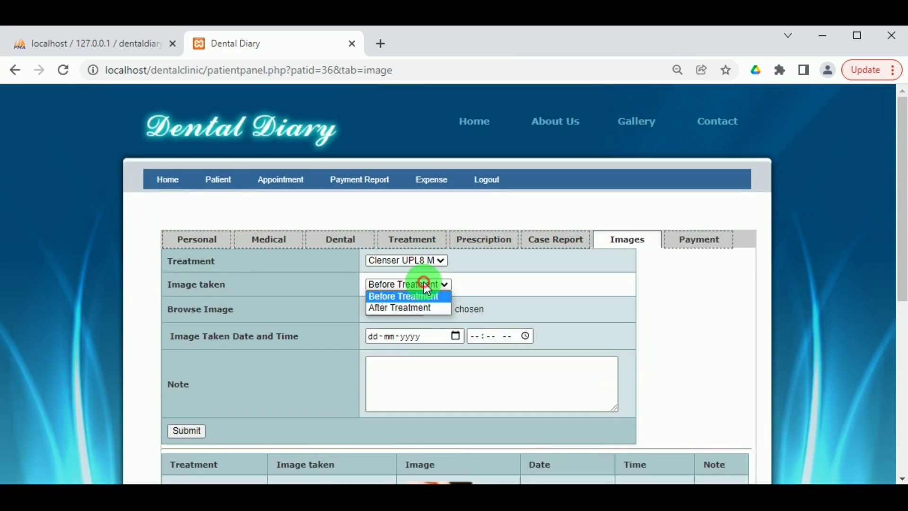
click(418, 307)
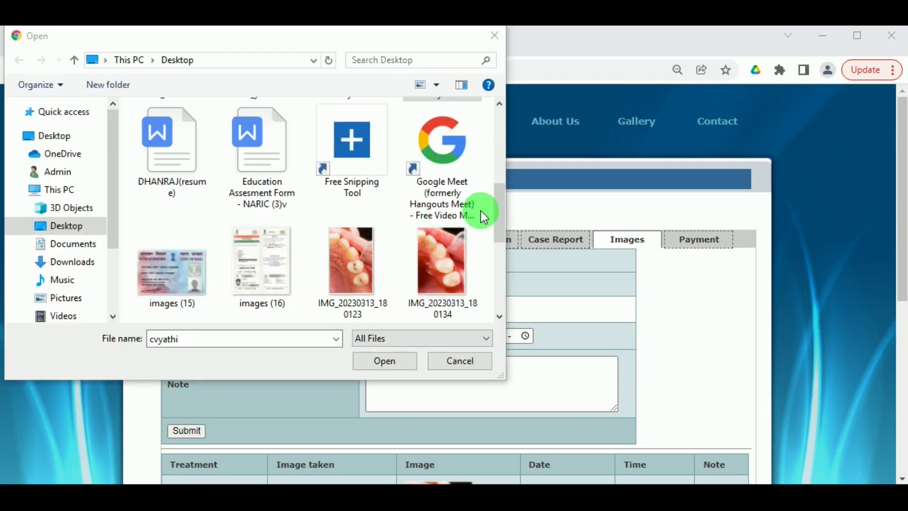
click(450, 296)
click(385, 361)
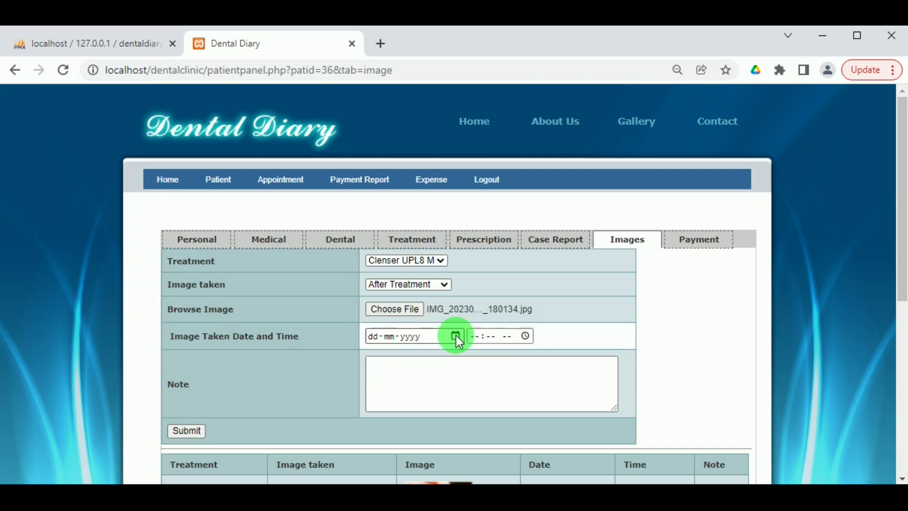
Set the image date to 13-03-2023 and the time to 07:32 PM.
click(456, 336)
click(377, 445)
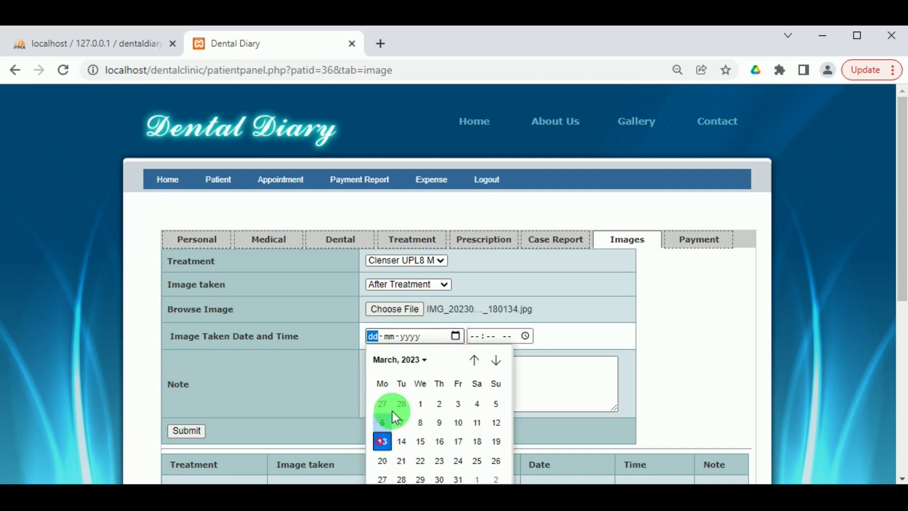
click(526, 336)
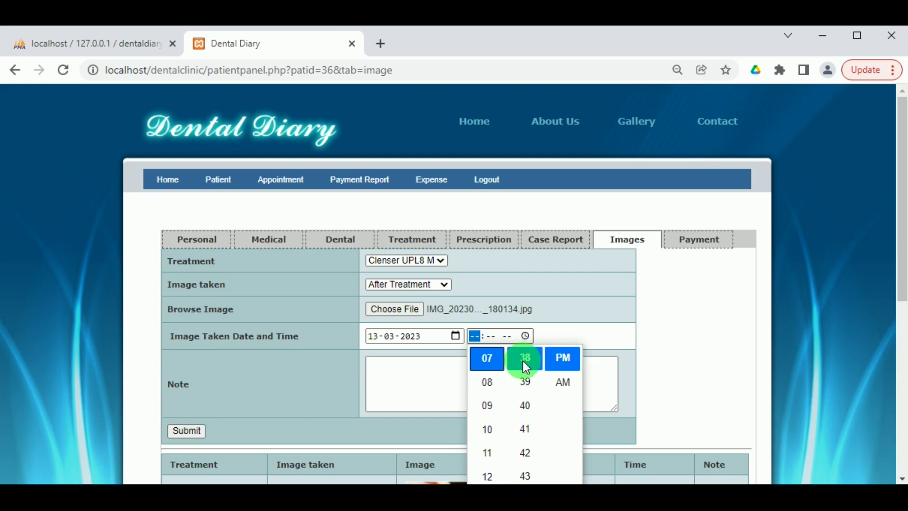
scroll(523, 361, up, 3)
click(516, 365)
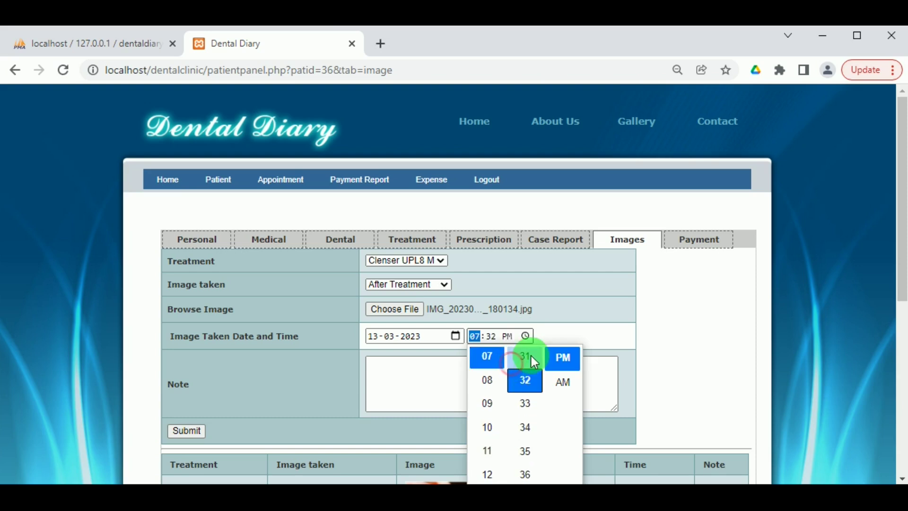
click(559, 359)
click(410, 400)
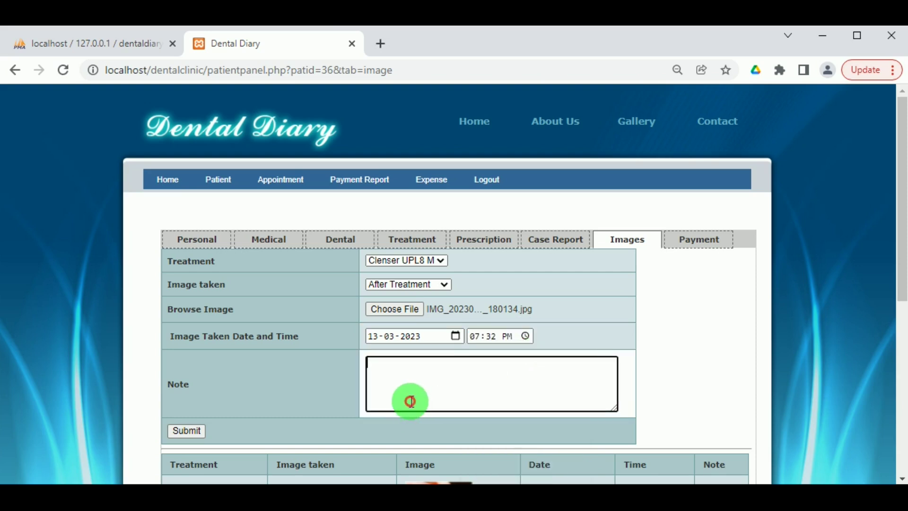
Submit the after-treatment upload and confirm the second image row appears.
click(195, 432)
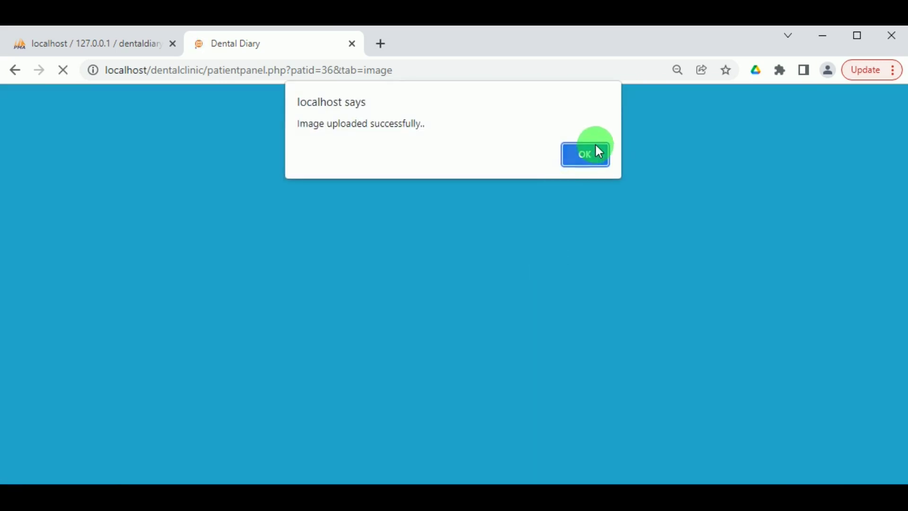
click(598, 152)
scroll(464, 327, down, 6)
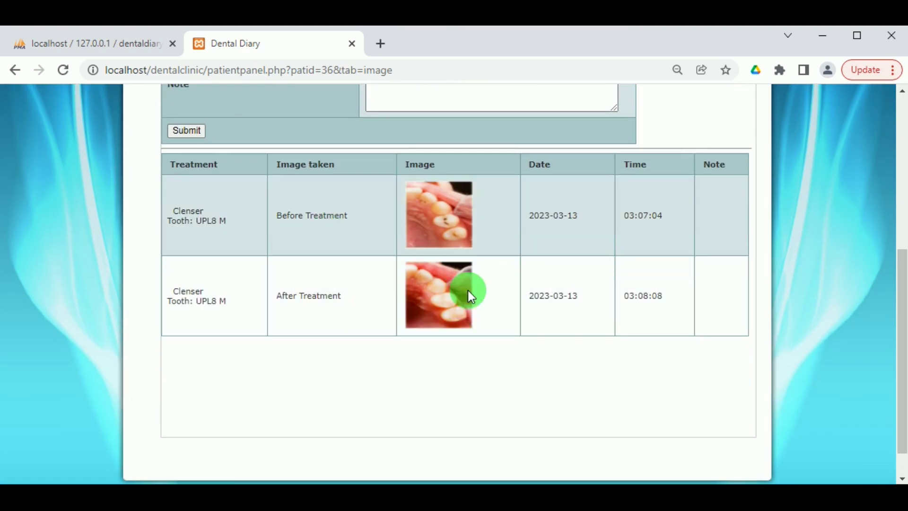
scroll(587, 293, up, 5)
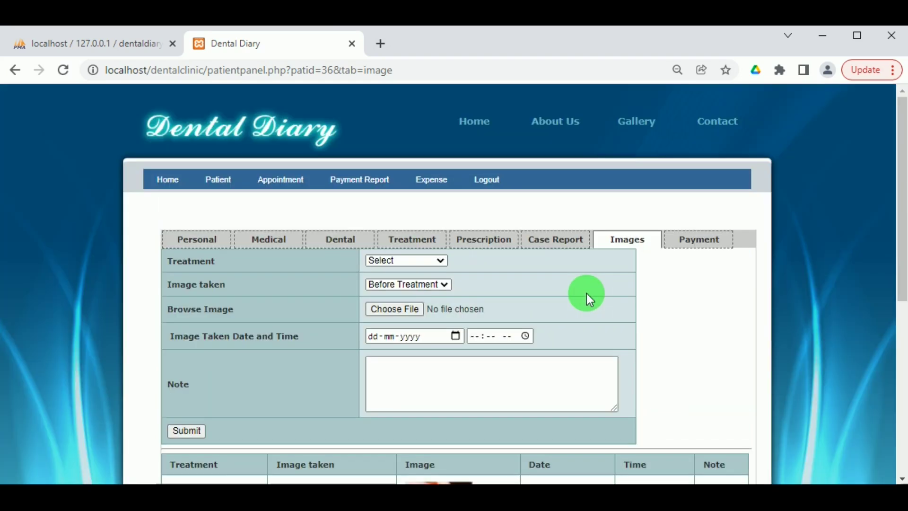
On the Payment tab, start a new bill dated 13-03-2023, first as Treatment.
click(687, 255)
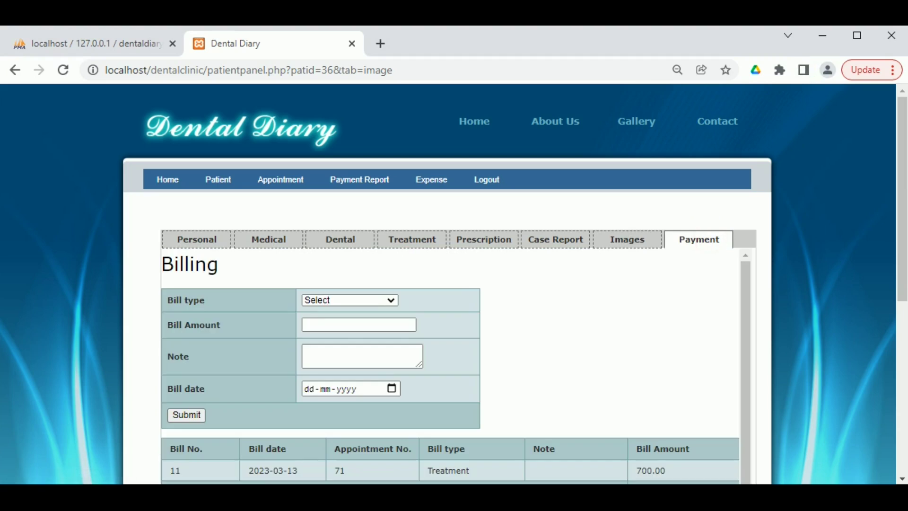
click(351, 300)
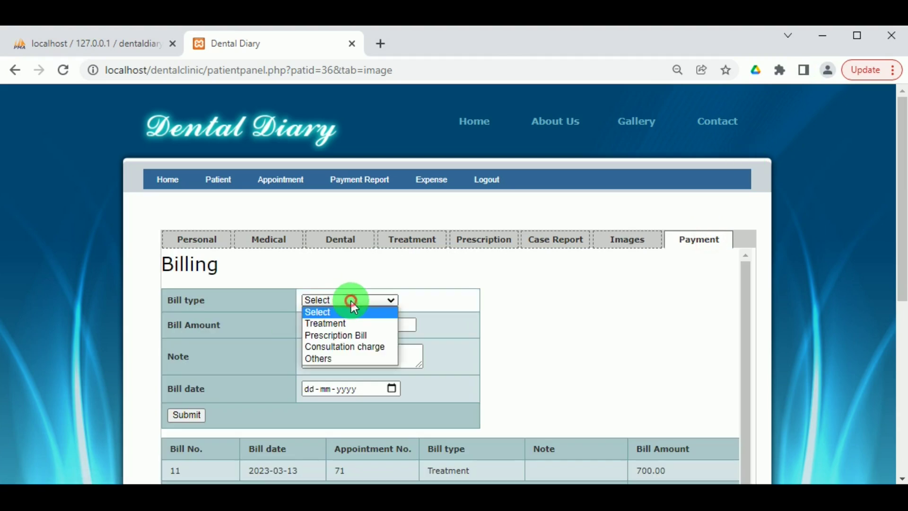
click(353, 325)
click(334, 321)
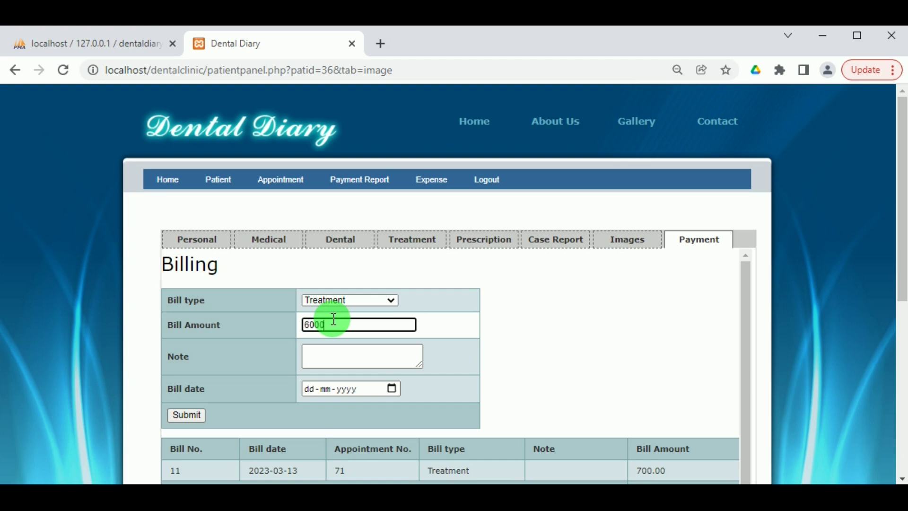
key(BackSpace)
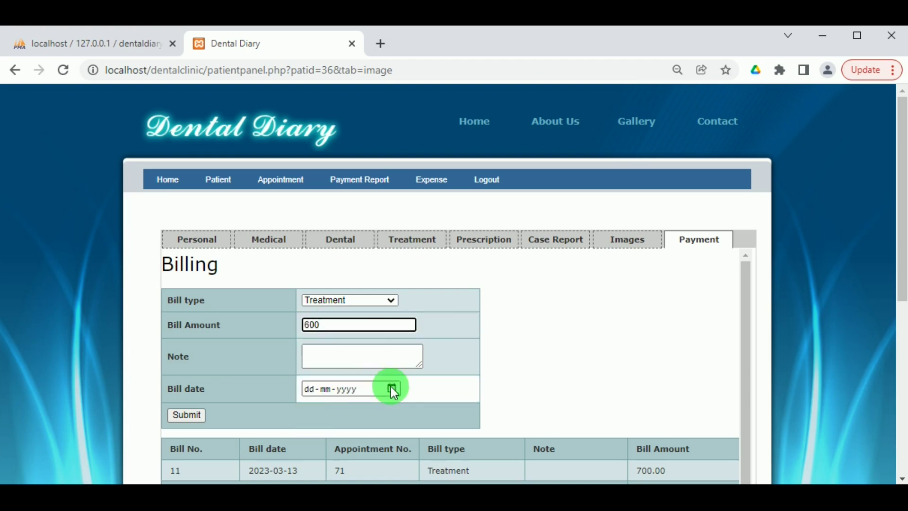
click(391, 389)
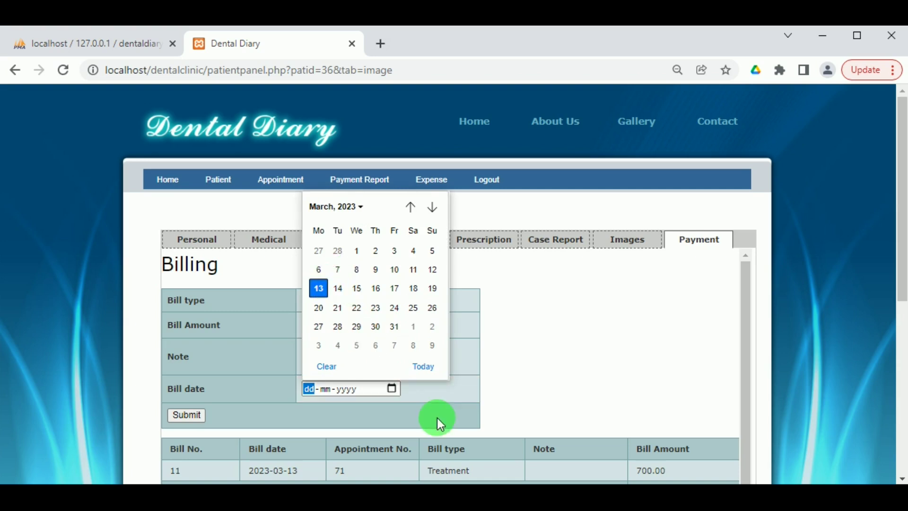
click(319, 289)
Change the bill to a Prescription Bill of 900, submit it and dismiss the saved message.
scroll(260, 404, down, 2)
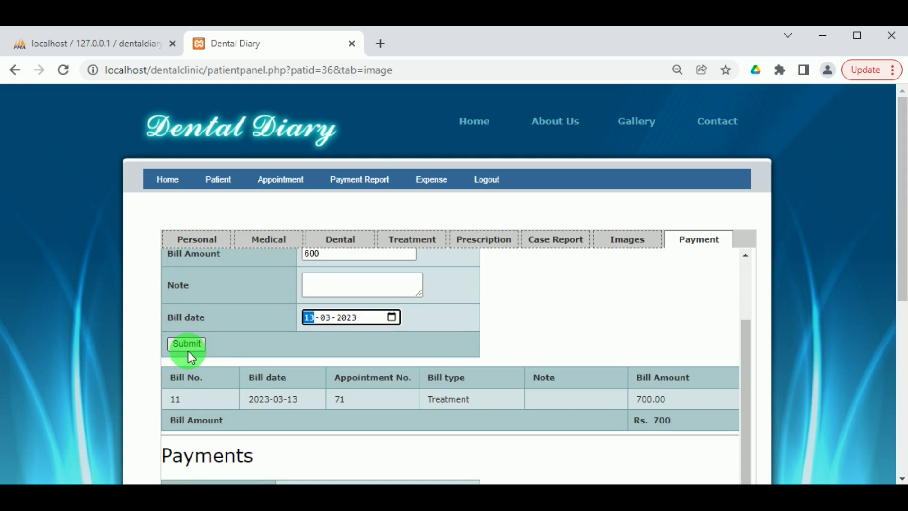
scroll(452, 405, up, 3)
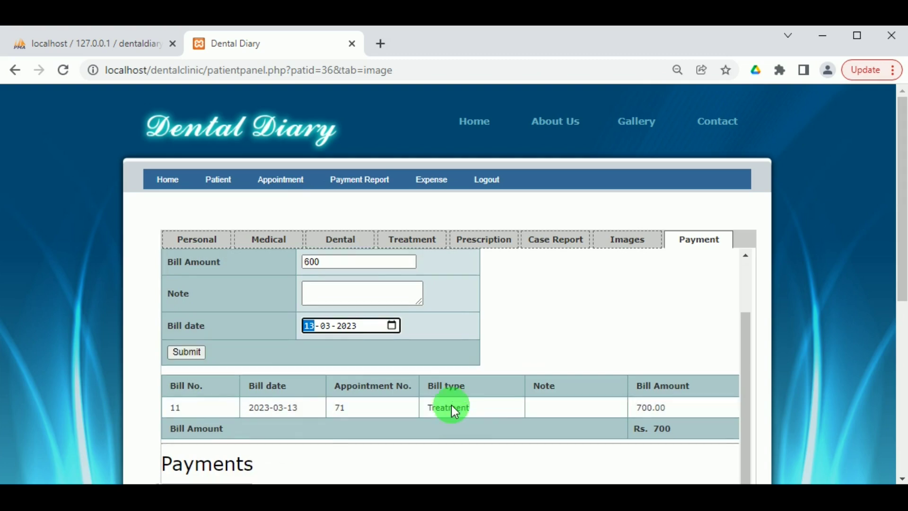
click(376, 300)
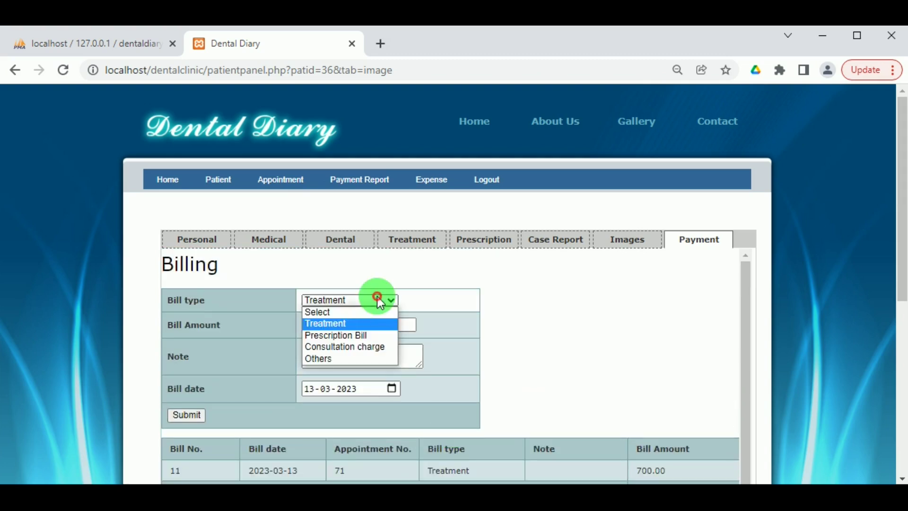
click(352, 333)
click(330, 323)
key(BackSpace)
key(BackSpace)
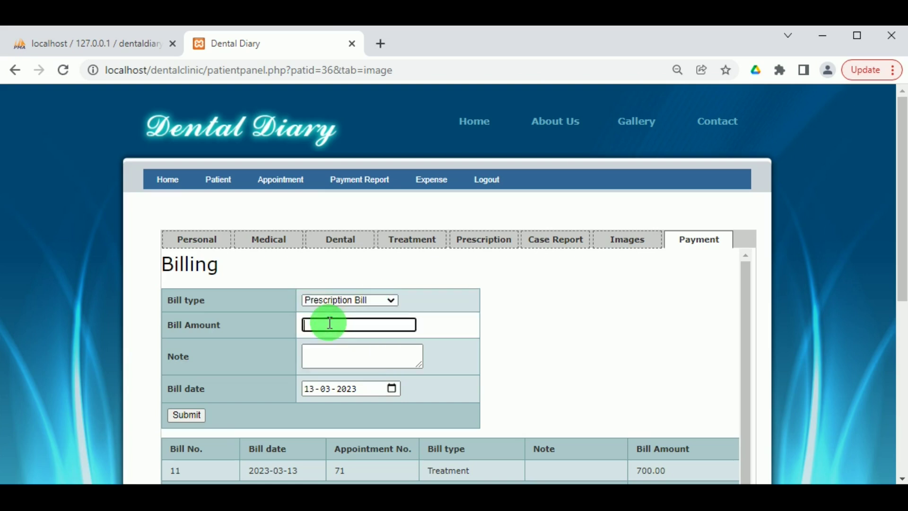
text(900)
click(172, 414)
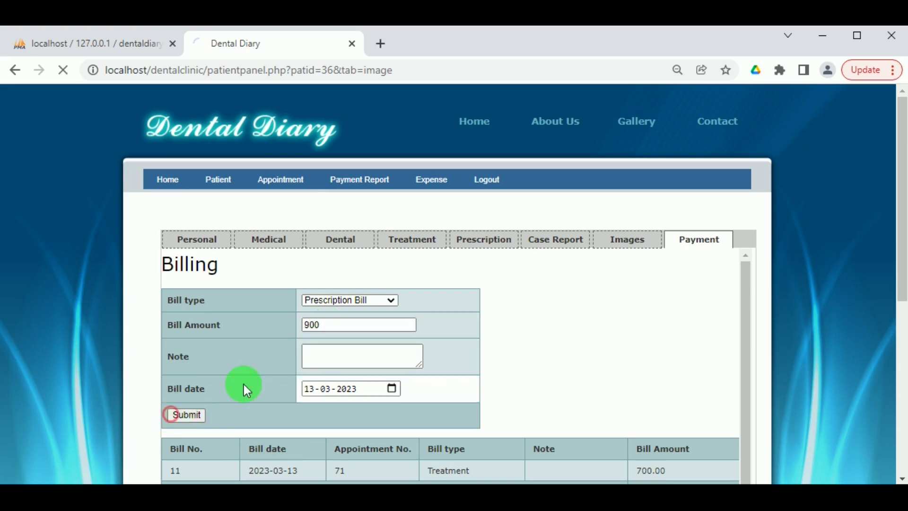
click(579, 157)
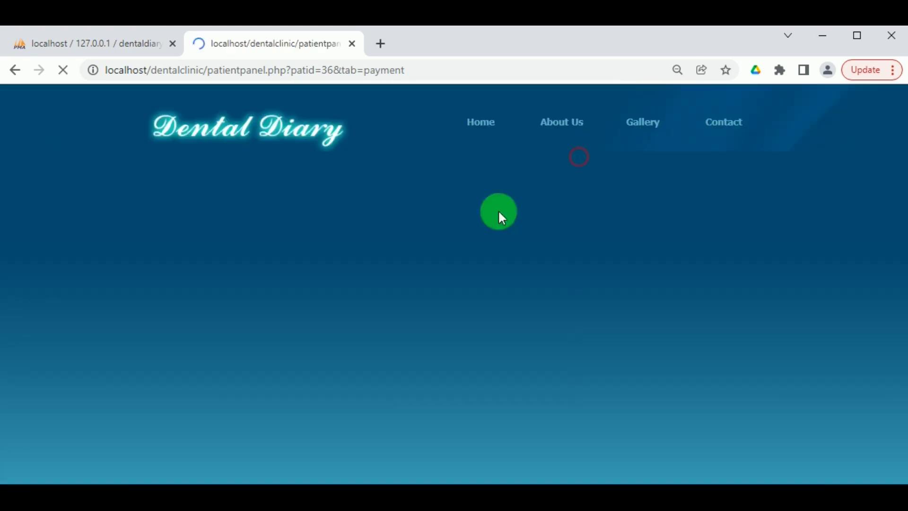
Set up a Consultation charge bill with a 500 amount.
scroll(410, 406, down, 1)
scroll(411, 409, down, 1)
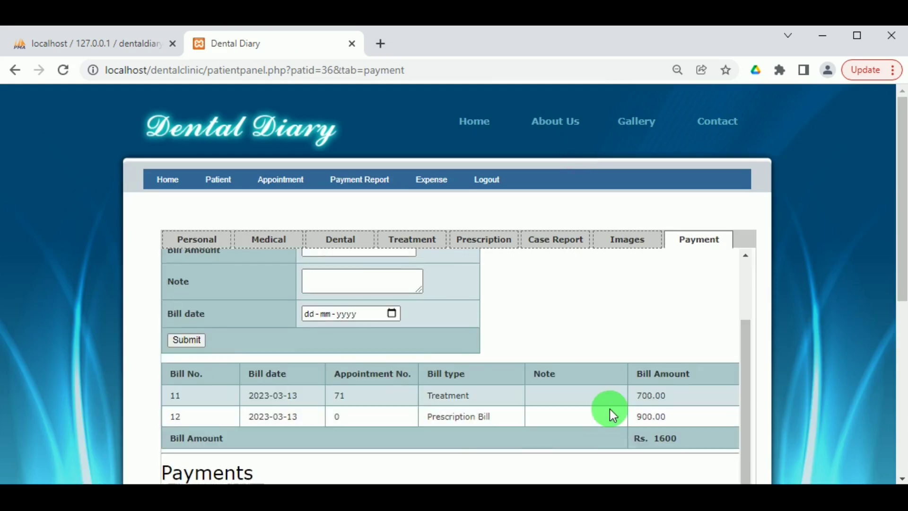
scroll(561, 390, down, 1)
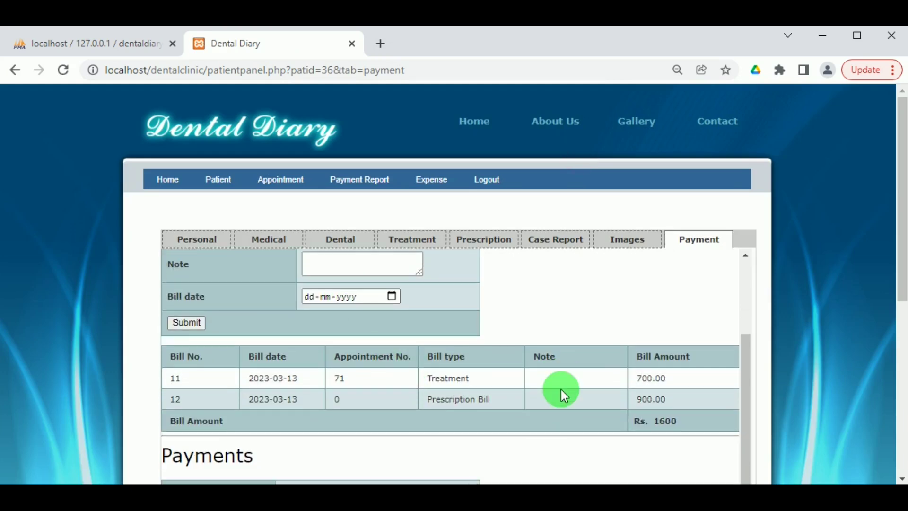
scroll(561, 390, down, 6)
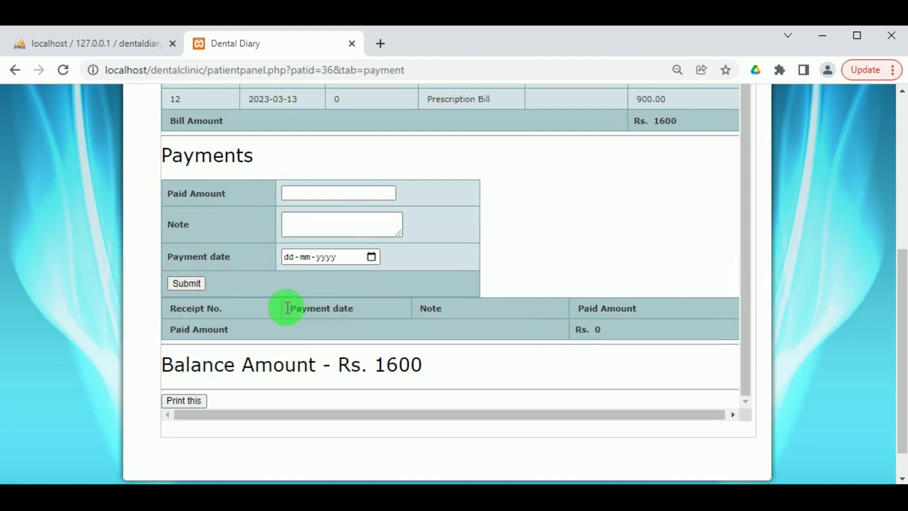
scroll(462, 307, up, 2)
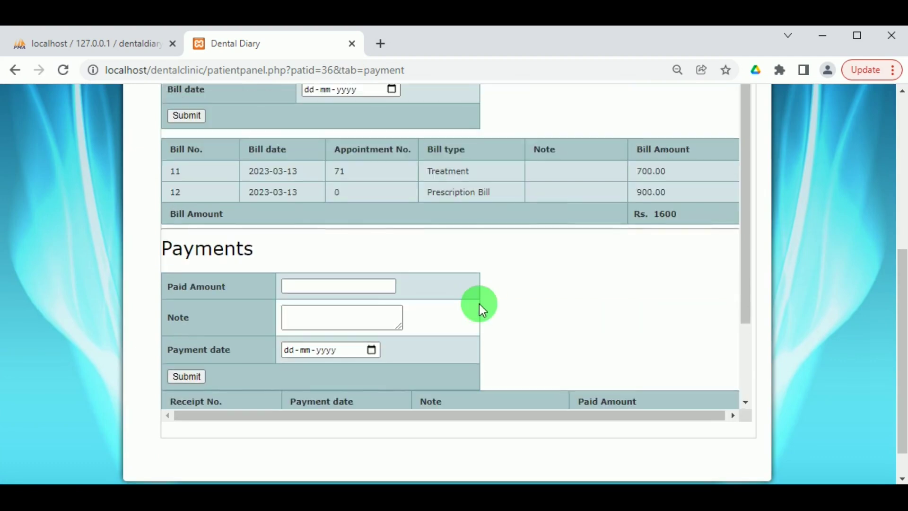
scroll(479, 304, up, 10)
click(367, 299)
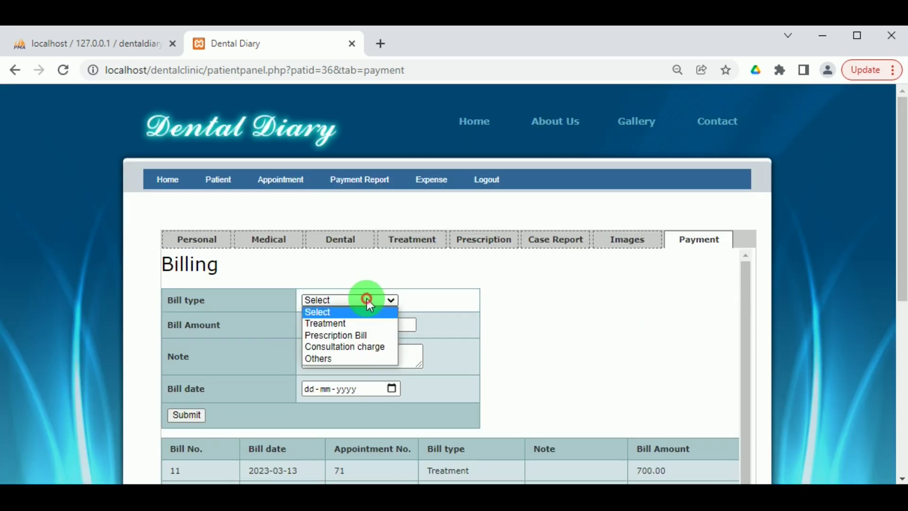
click(357, 350)
click(363, 325)
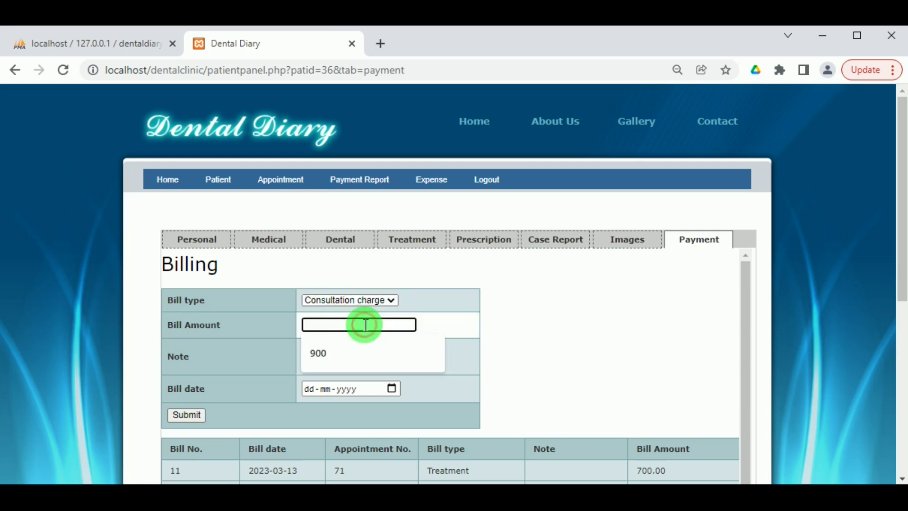
text(500)
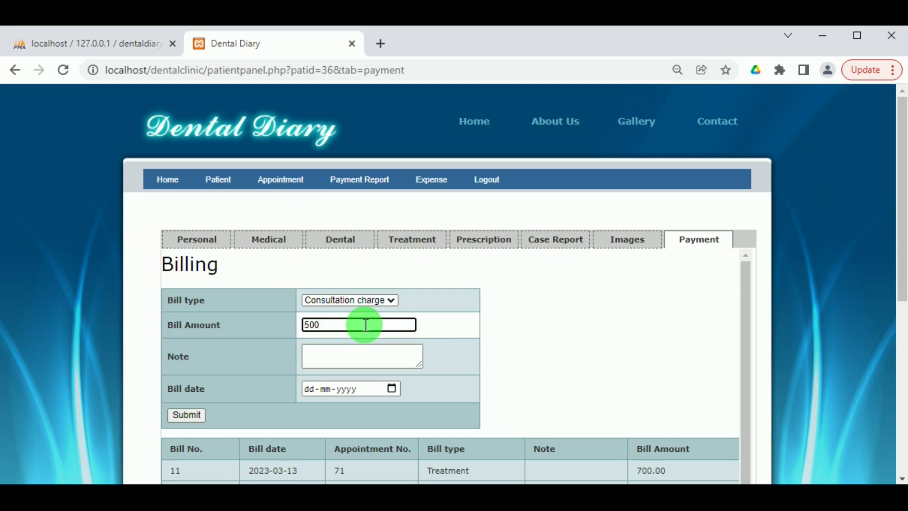
Date the consultation bill 13-03-2023, submit it and confirm the alert.
click(391, 386)
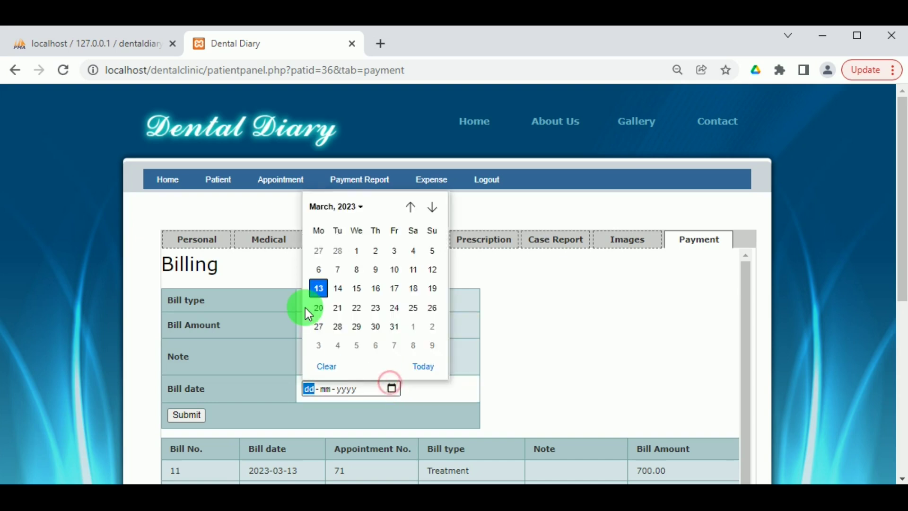
click(316, 288)
click(177, 411)
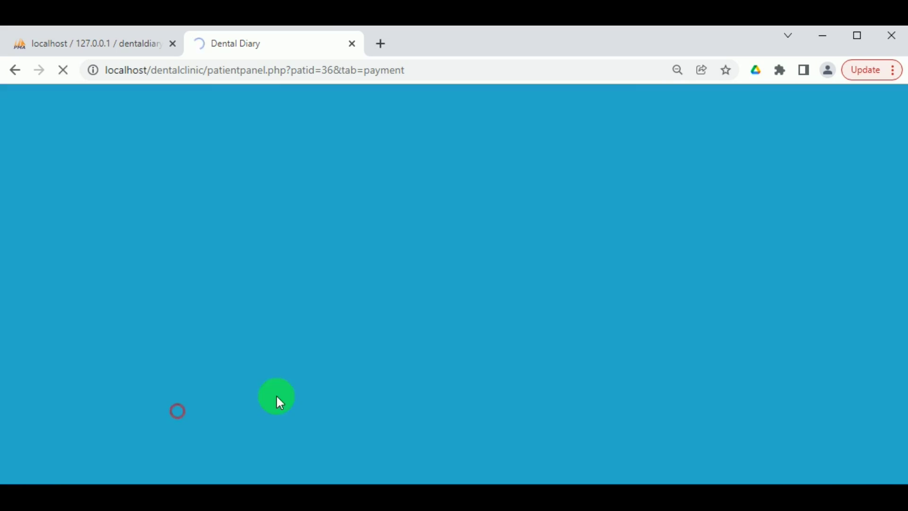
click(587, 154)
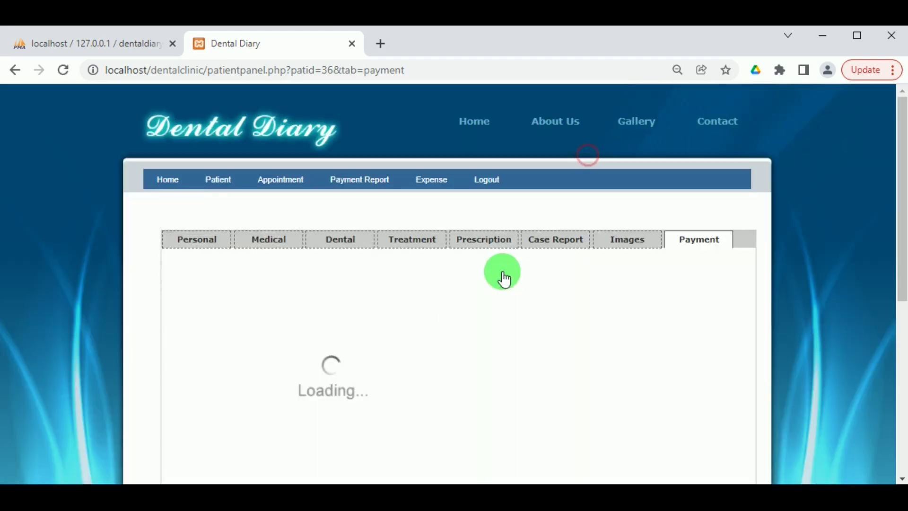
scroll(499, 385, down, 3)
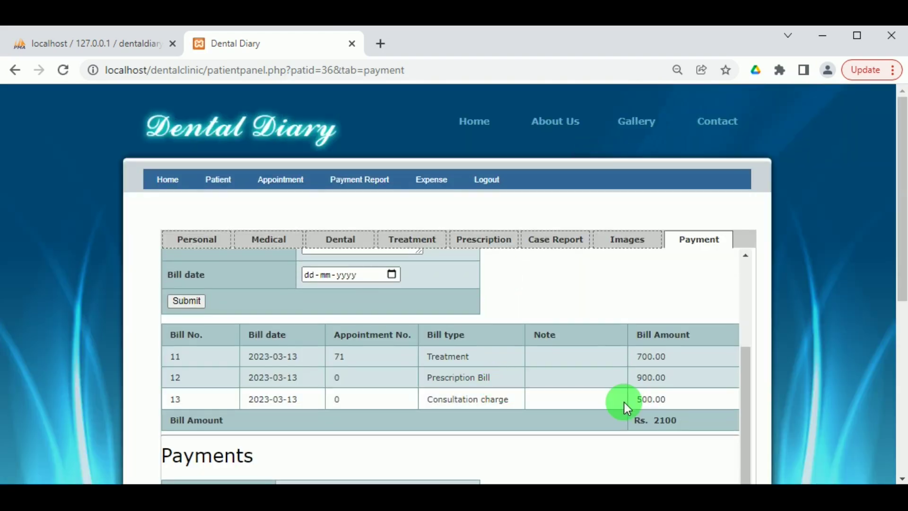
scroll(682, 436, down, 3)
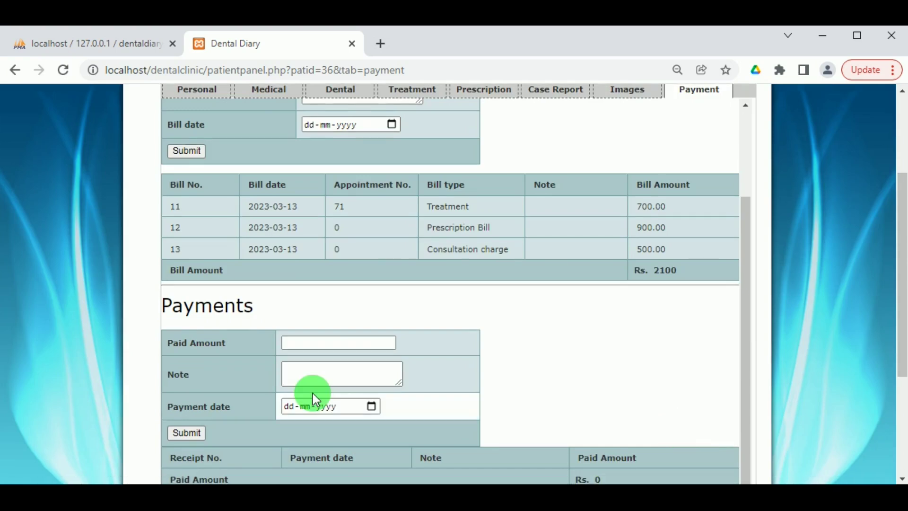
scroll(360, 411, down, 2)
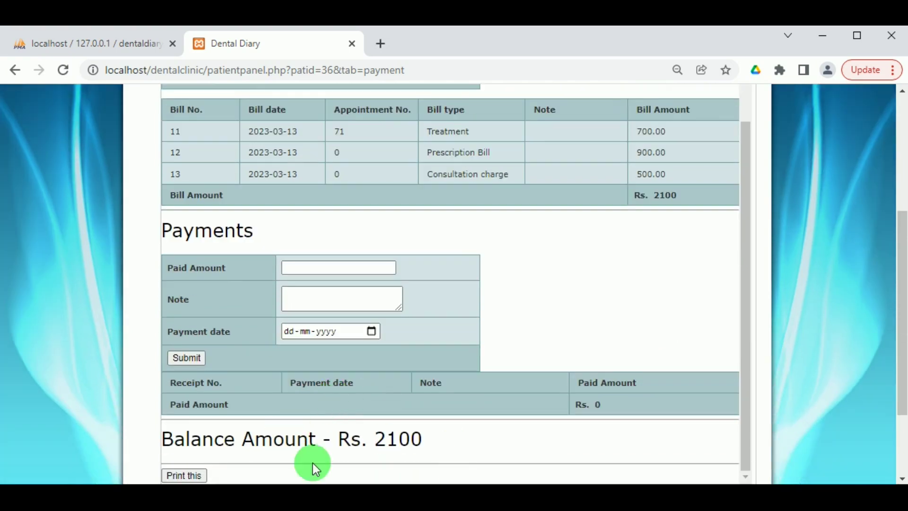
Enter a 2100 paid amount dated 13-03-2023, submit it and acknowledge the success alert.
click(313, 269)
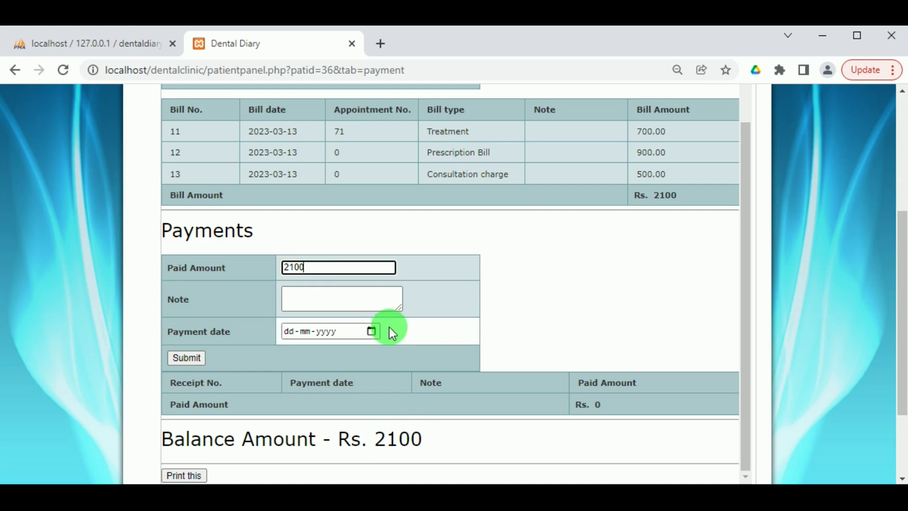
click(372, 331)
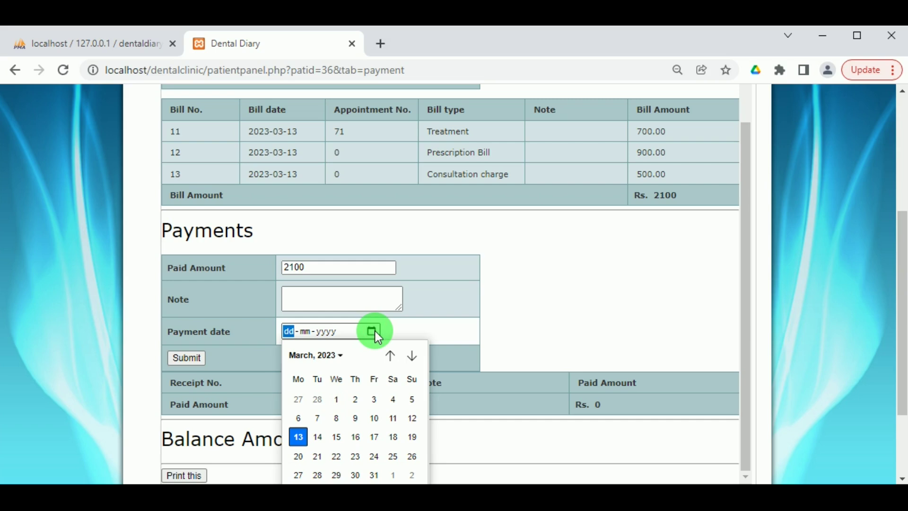
click(299, 436)
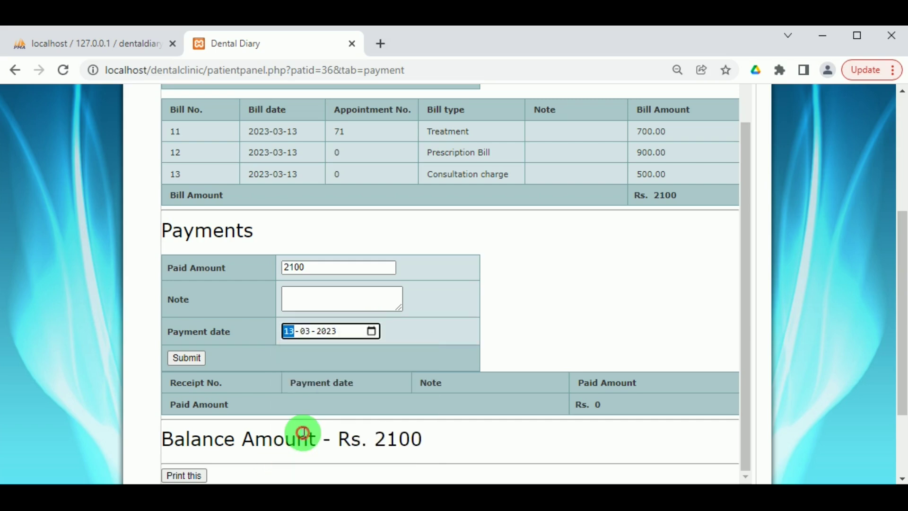
click(188, 358)
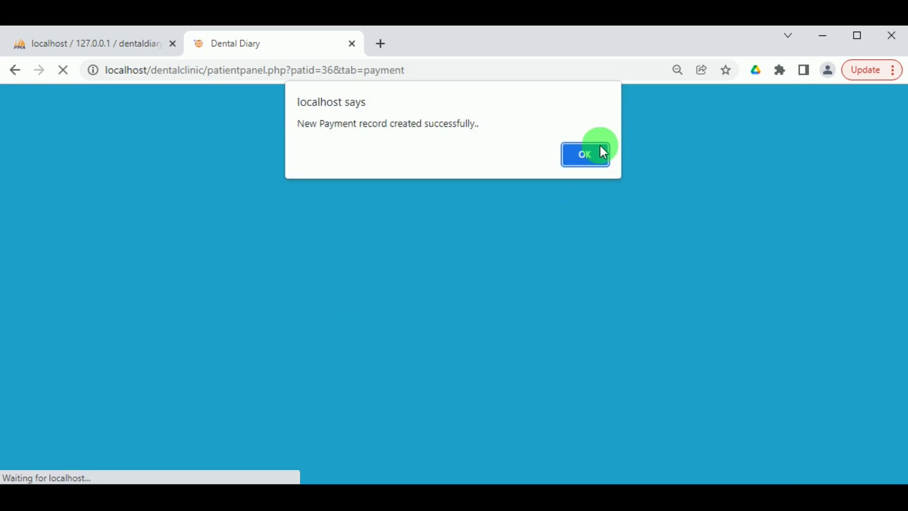
click(599, 152)
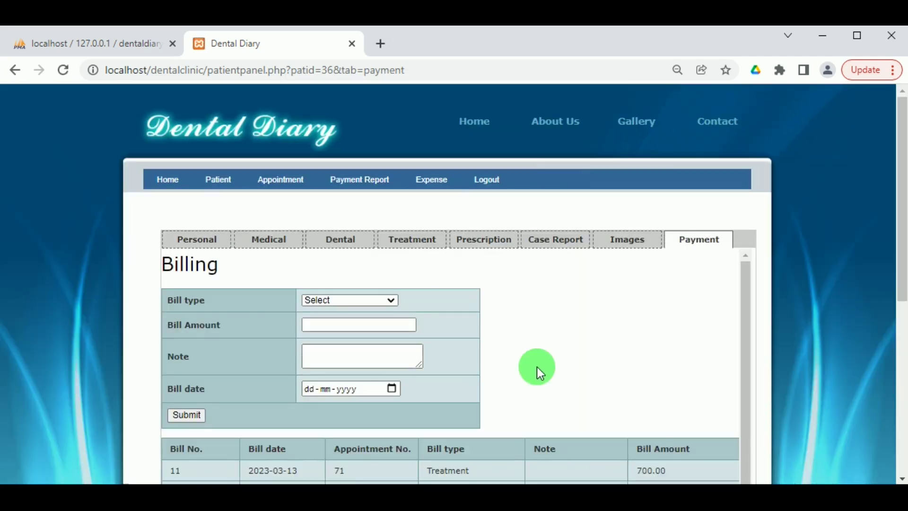
scroll(538, 368, down, 3)
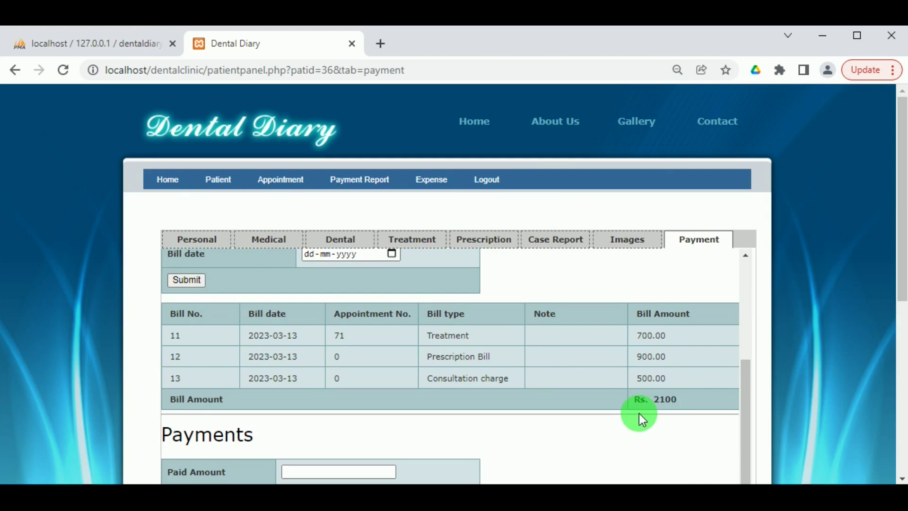
scroll(644, 407, down, 6)
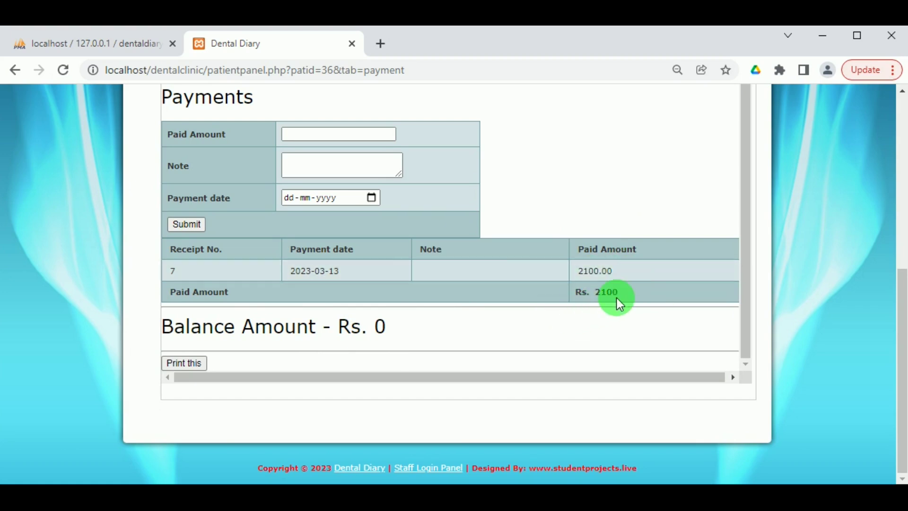
scroll(616, 298, up, 3)
scroll(501, 305, up, 2)
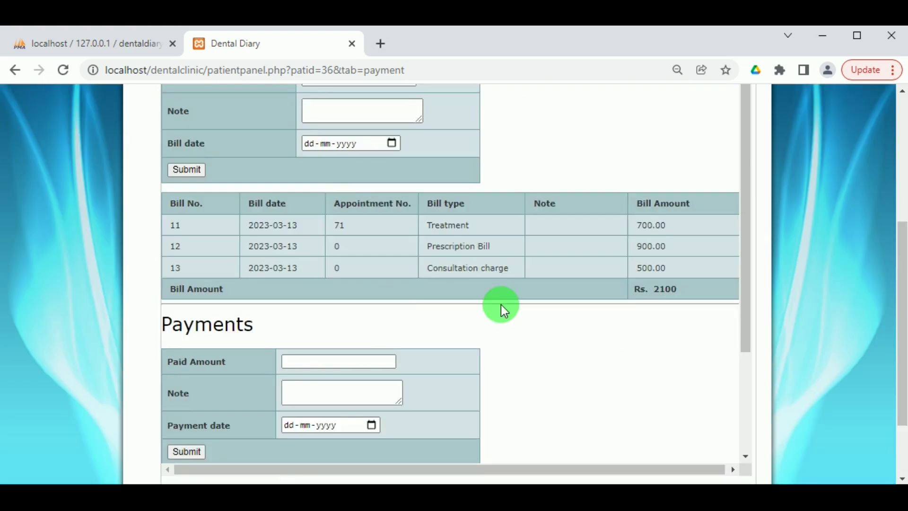
scroll(501, 305, up, 1)
Submit a 300 bill of type Others and acknowledge the confirmation.
click(359, 114)
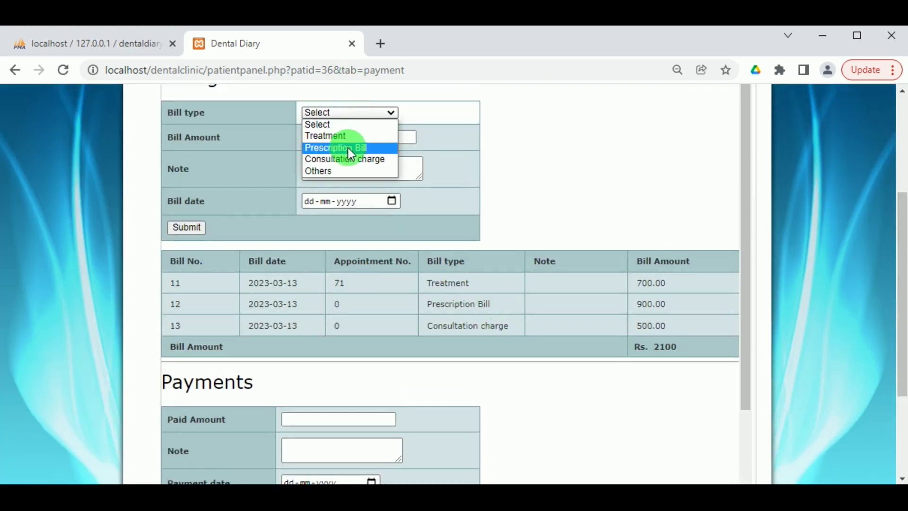
click(349, 168)
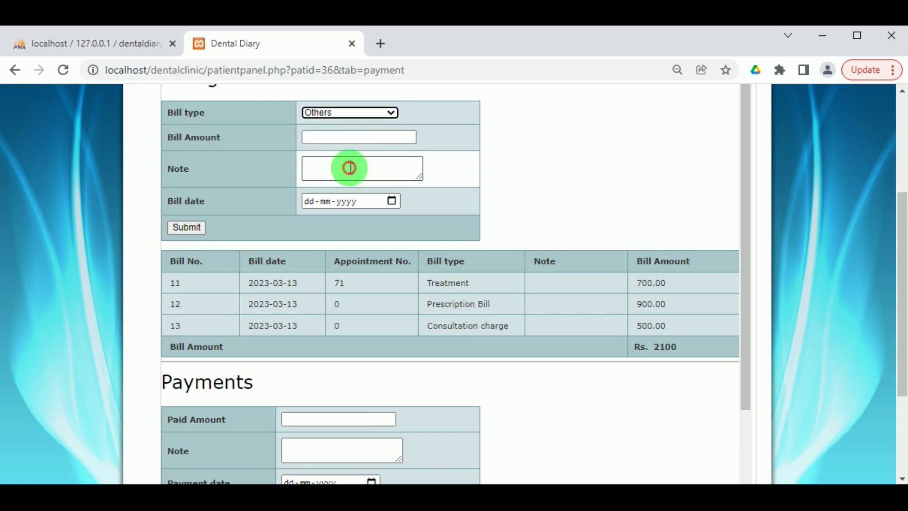
click(358, 137)
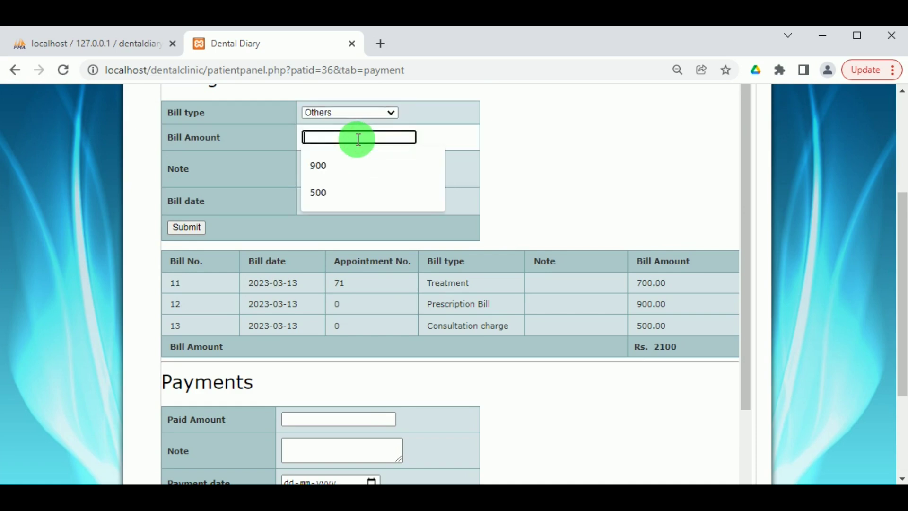
text(300)
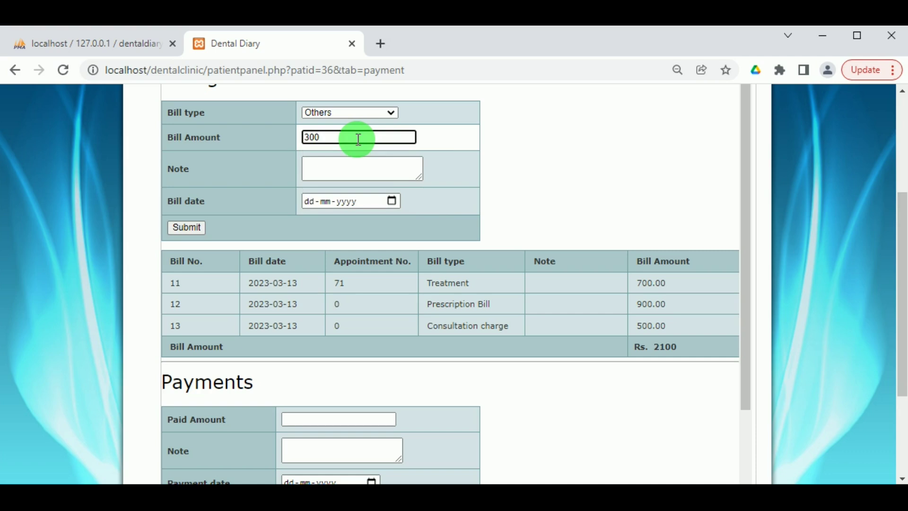
click(185, 228)
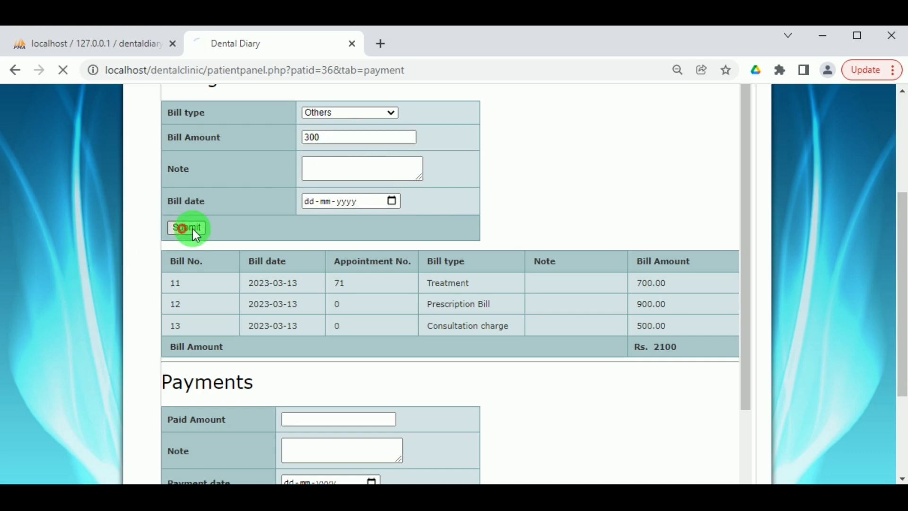
click(582, 159)
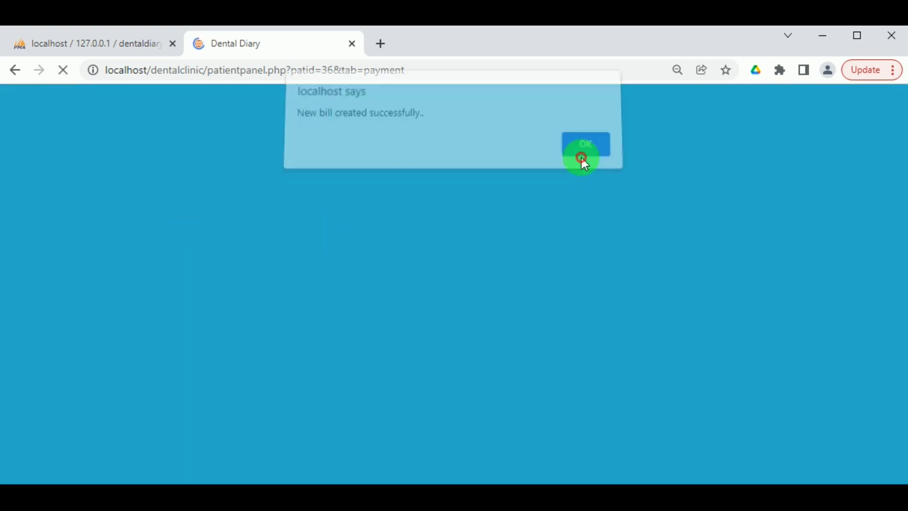
scroll(500, 351, down, 3)
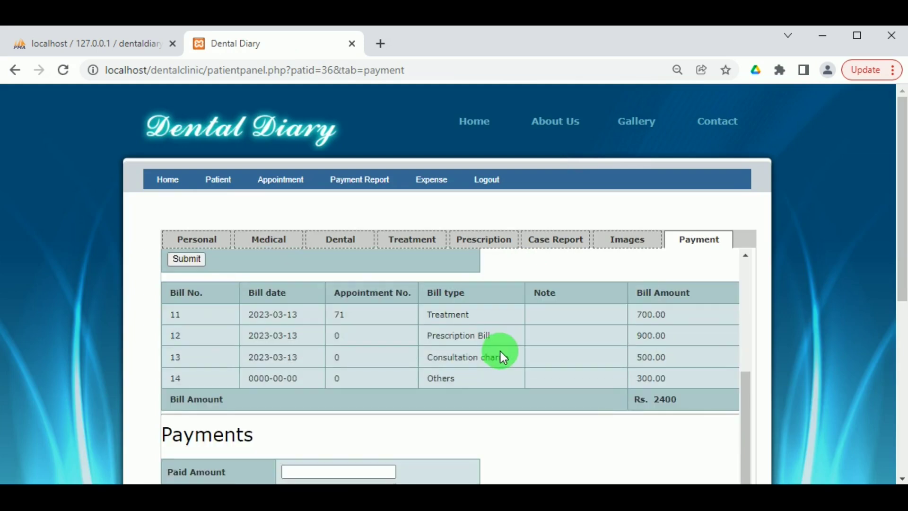
scroll(600, 371, down, 7)
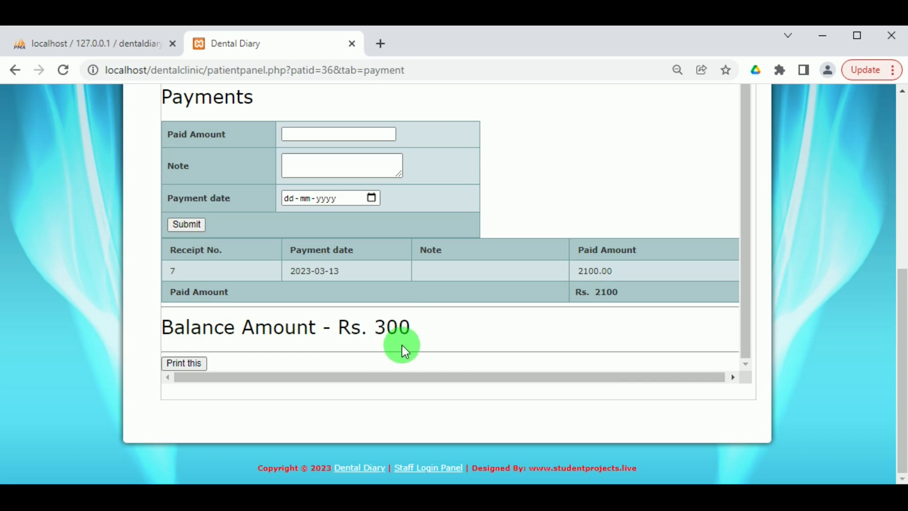
scroll(372, 352, up, 3)
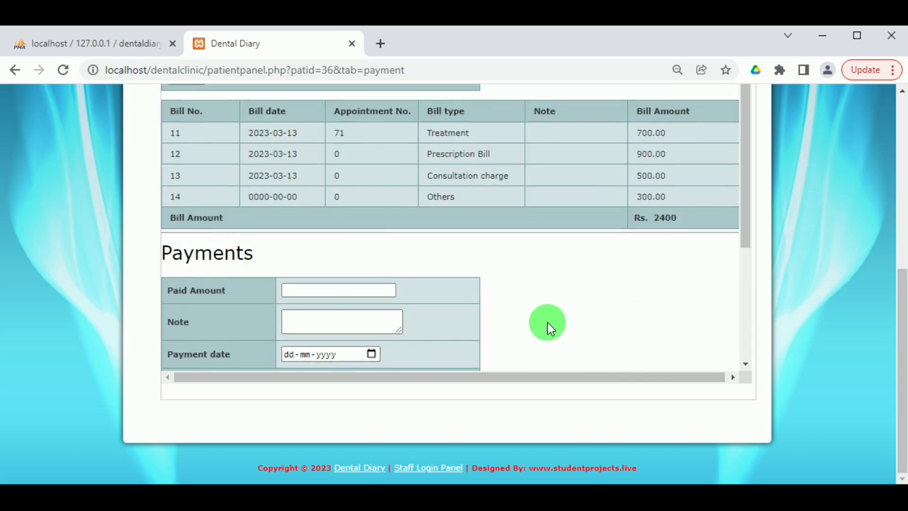
scroll(638, 259, up, 10)
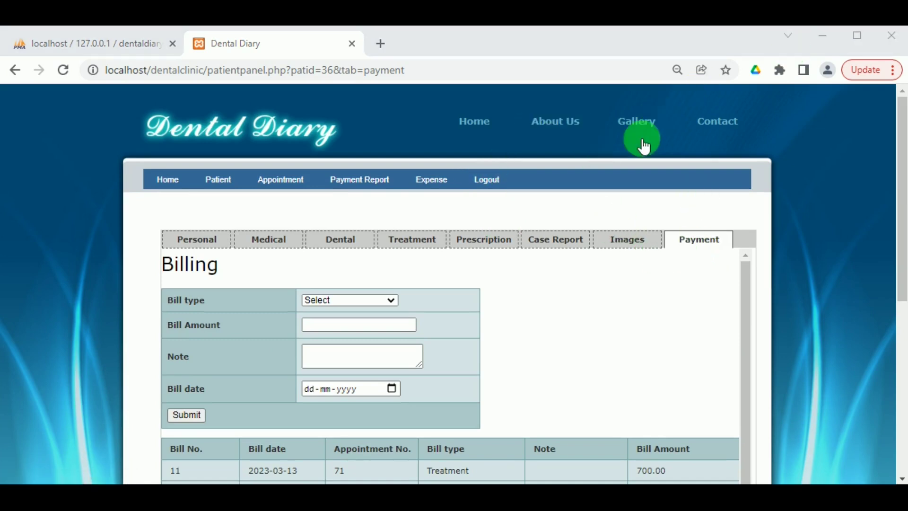
Log out of the staff panel and sign in with the patient's saved login ID and password.
click(489, 186)
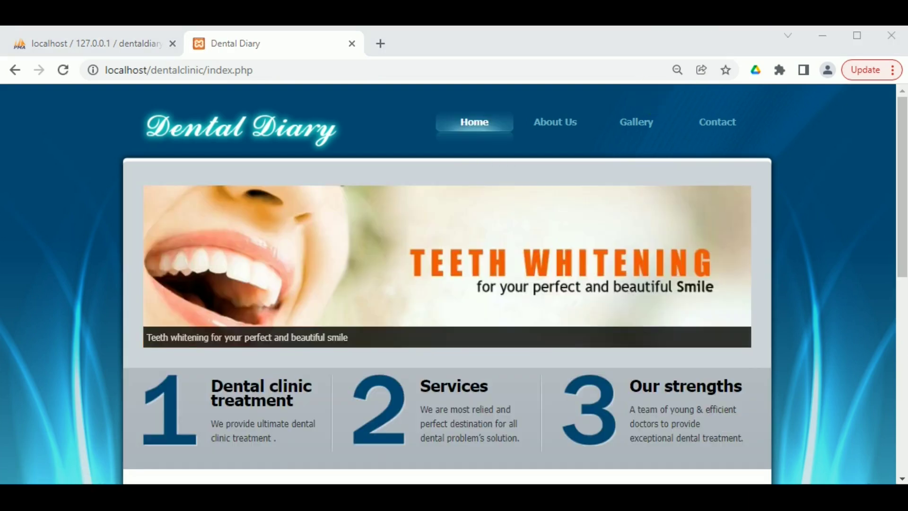
scroll(725, 279, down, 9)
click(640, 171)
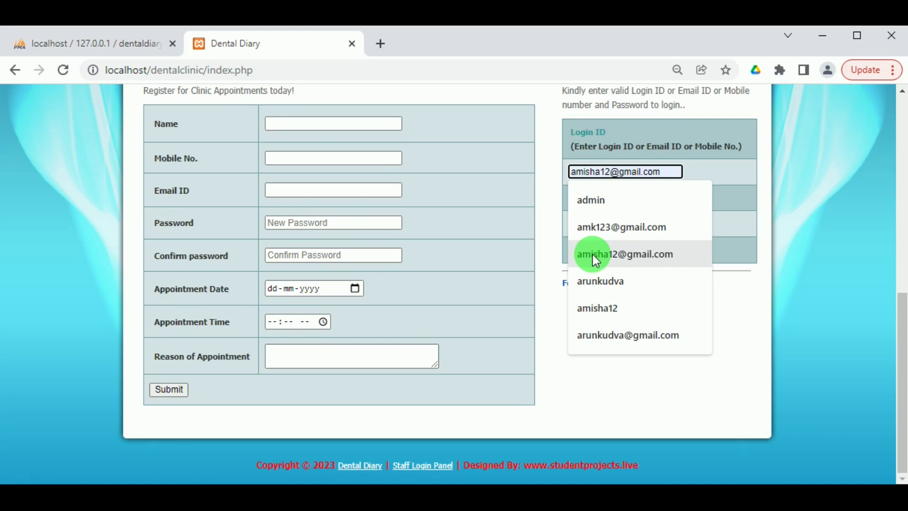
click(593, 254)
double_click(589, 173)
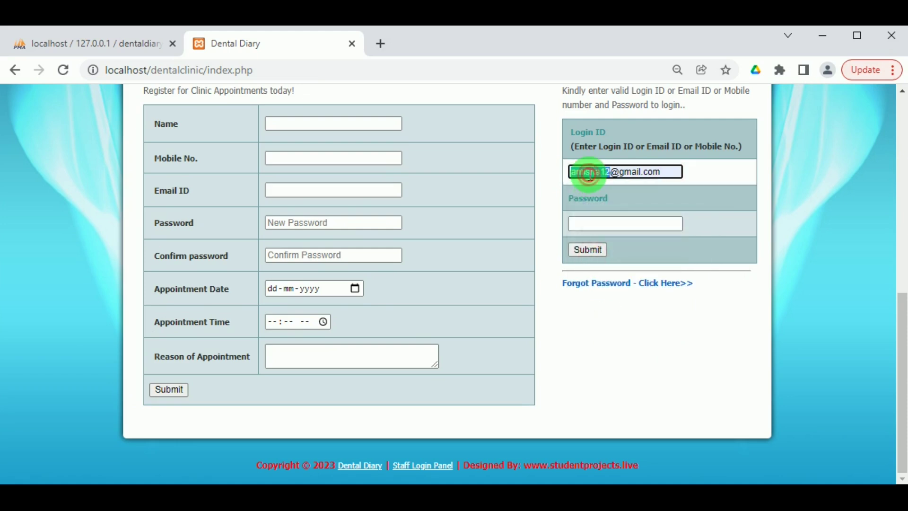
click(610, 225)
text(********)
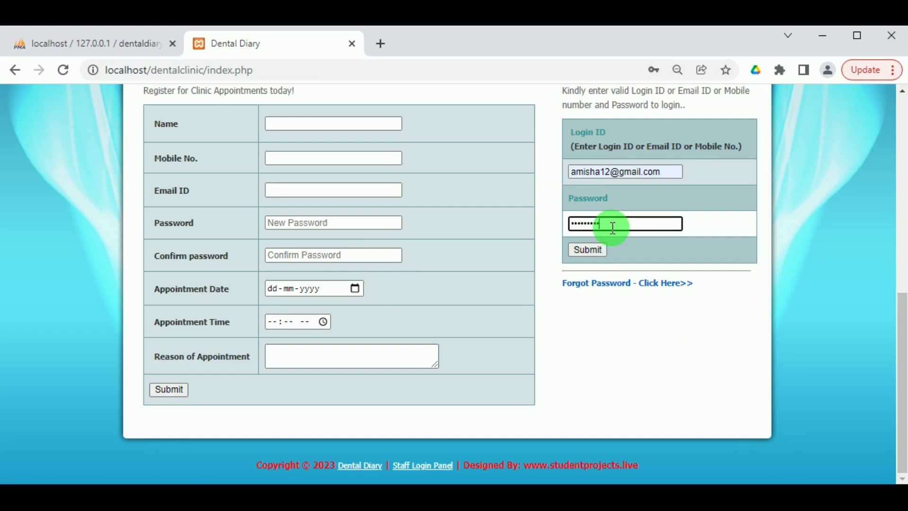
click(599, 252)
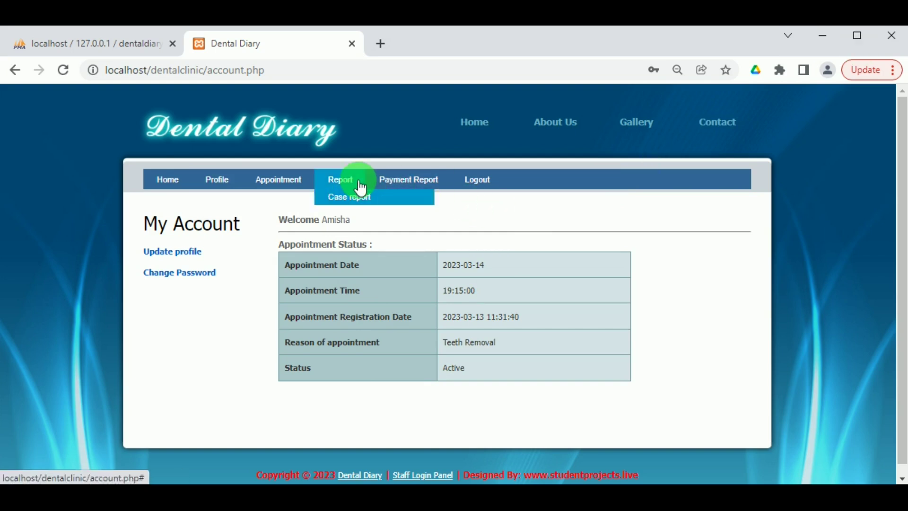
View the patient's case report with treatment and prescription details.
click(362, 199)
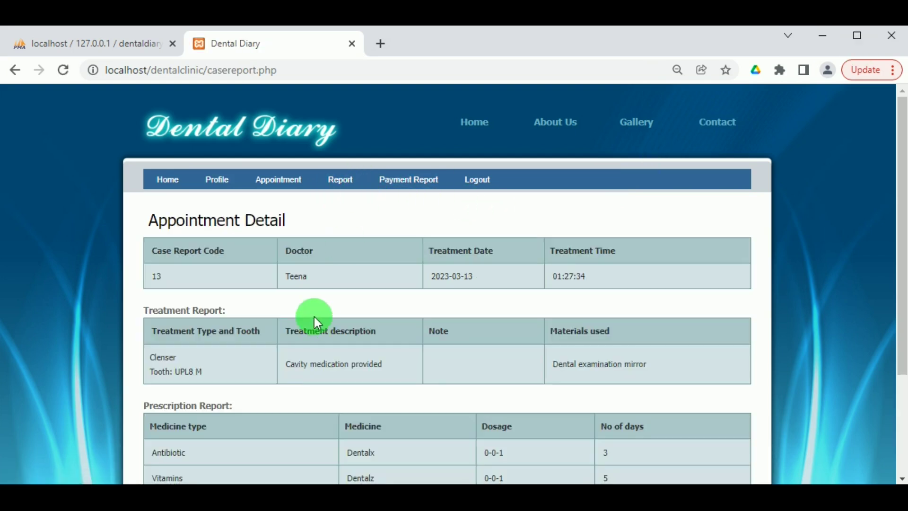
scroll(490, 345, down, 2)
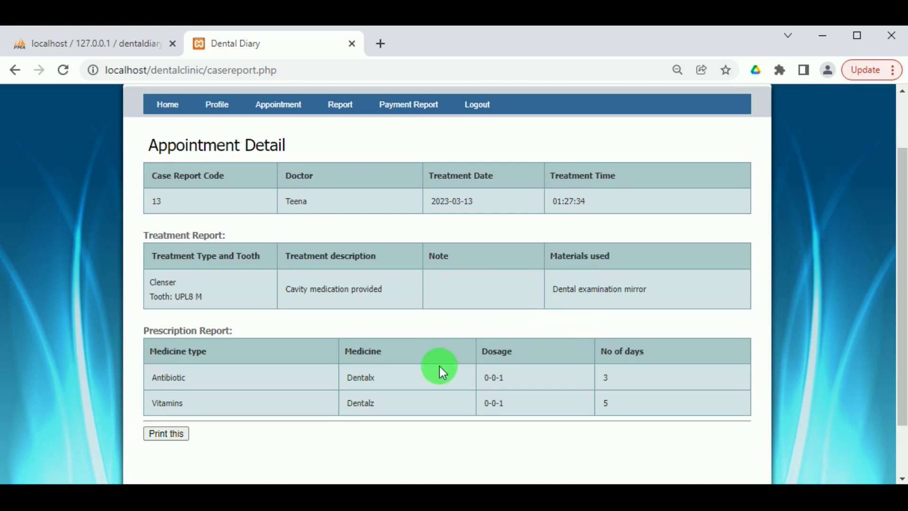
scroll(393, 390, up, 2)
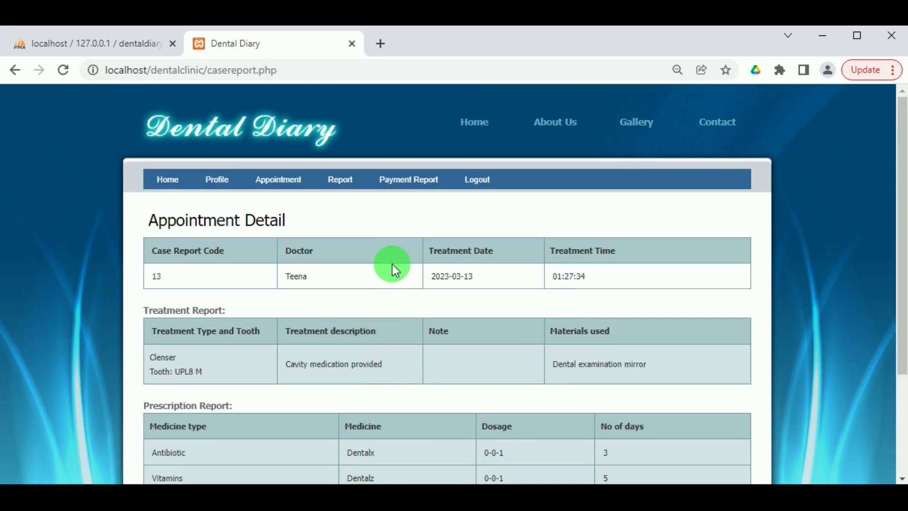
View the Payment Report: Rs. 2400 billed, Rs. 2100 paid, Rs. 300 balance.
click(409, 181)
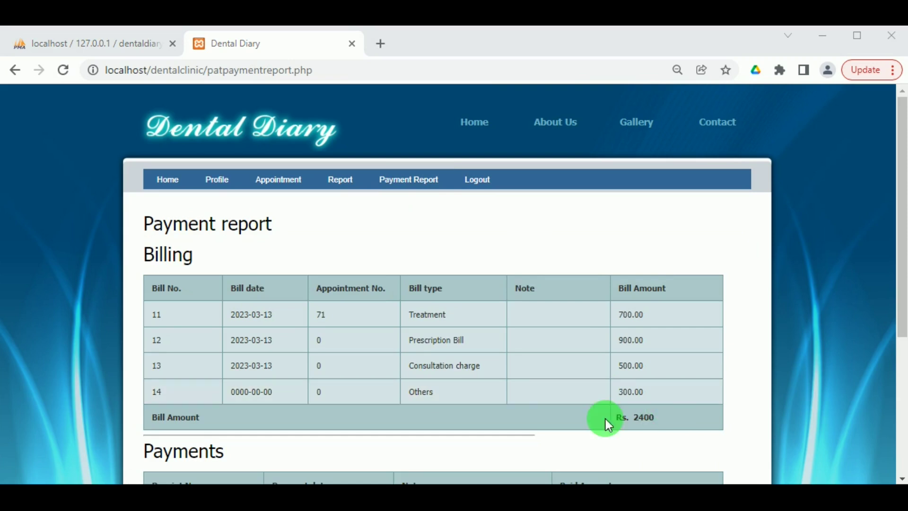
scroll(473, 368, down, 5)
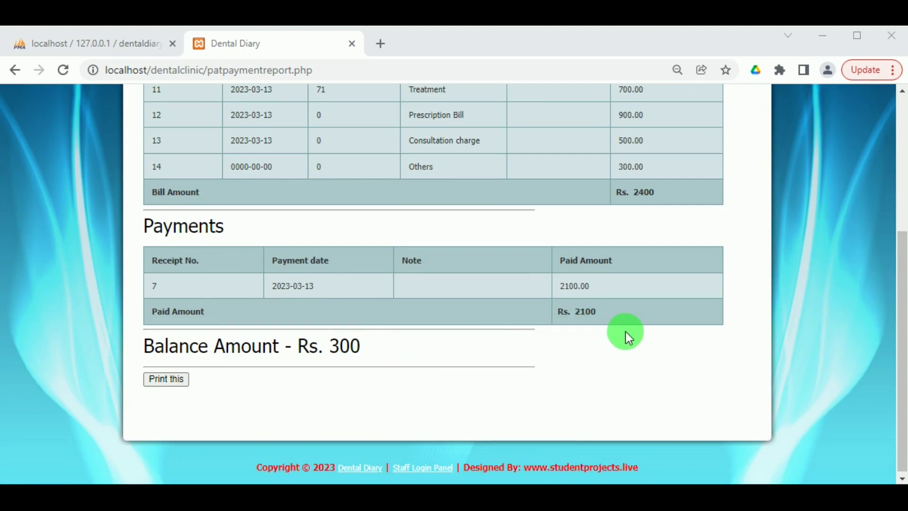
scroll(609, 342, up, 5)
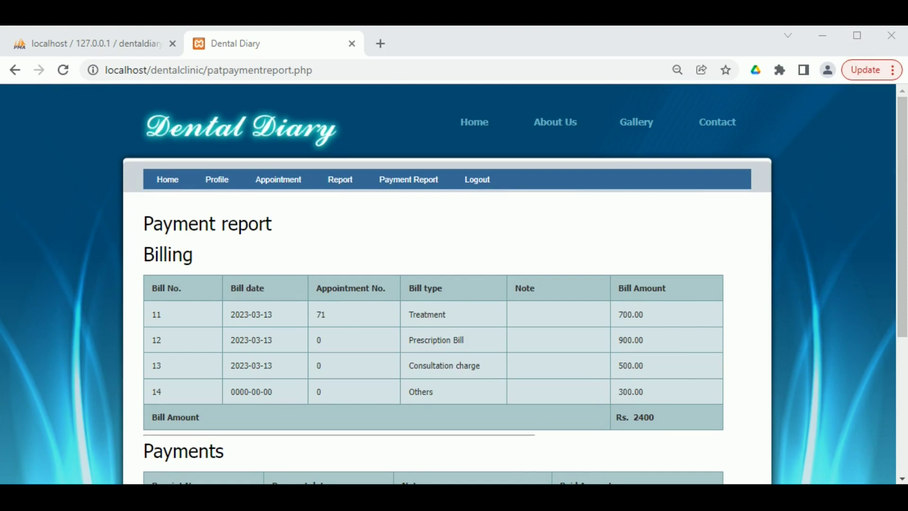
Start a new appointment booking, choosing the doctor and date 14-03-2023.
click(276, 187)
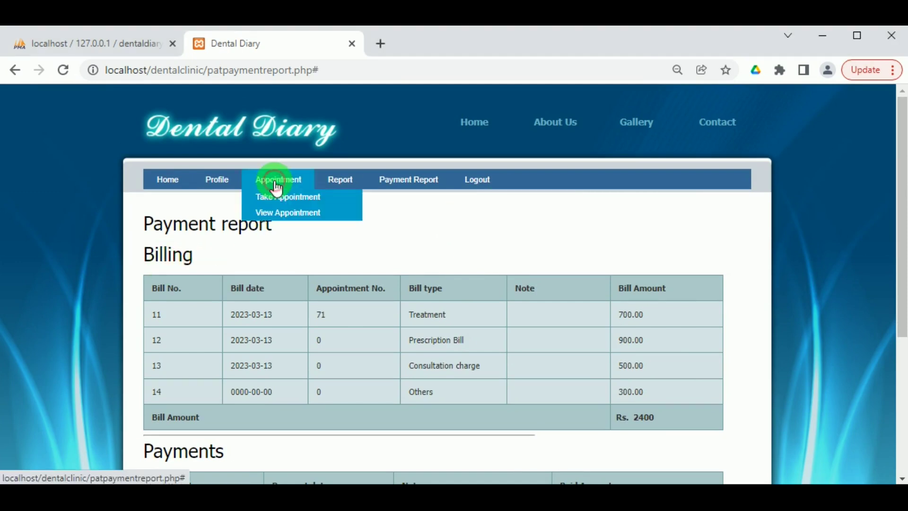
click(282, 211)
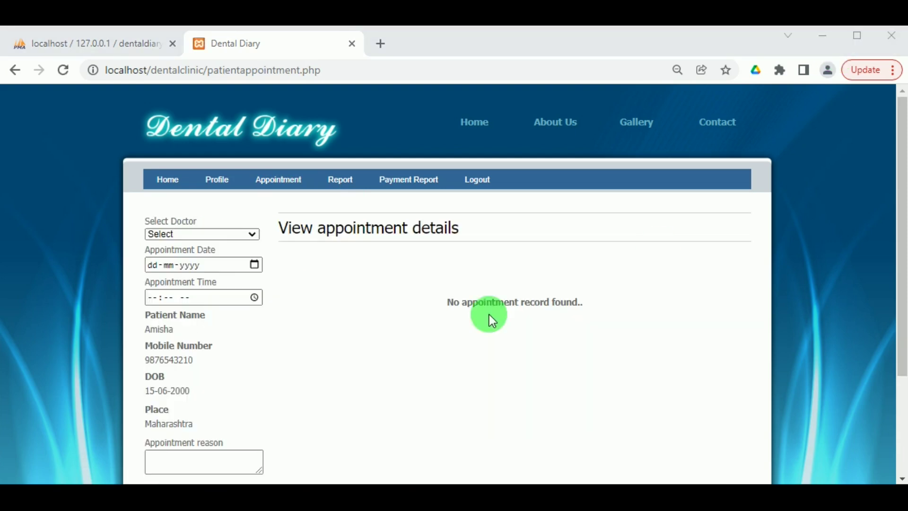
click(238, 234)
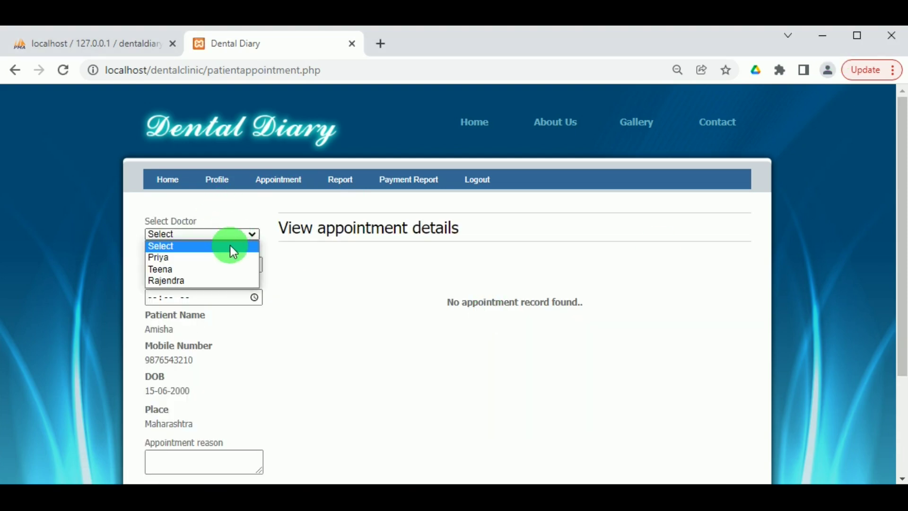
click(222, 269)
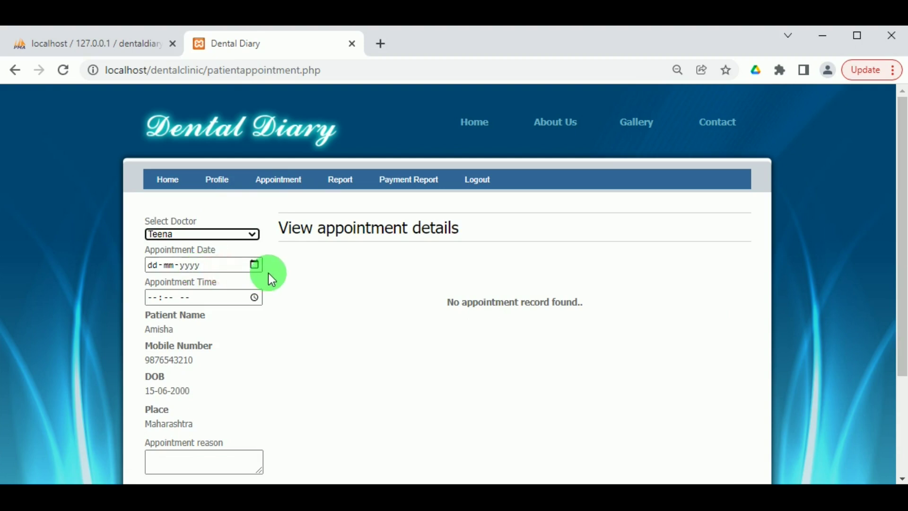
click(254, 265)
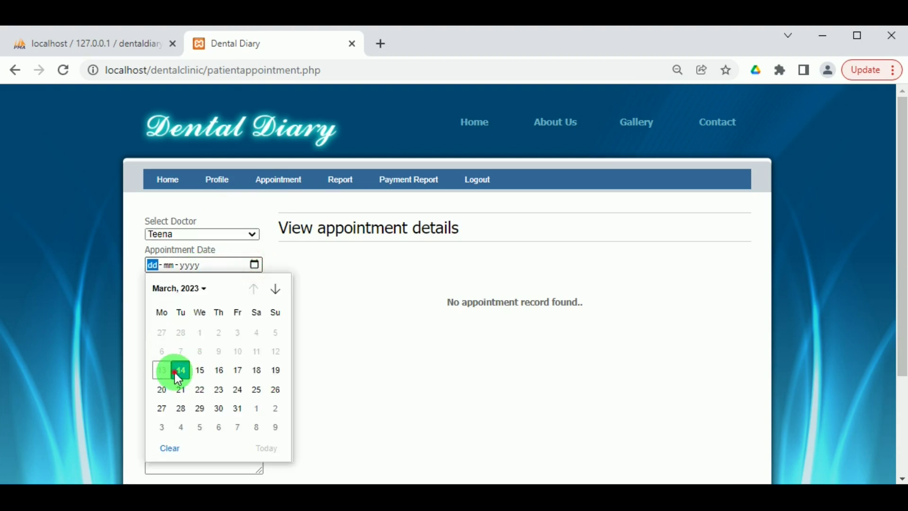
click(180, 371)
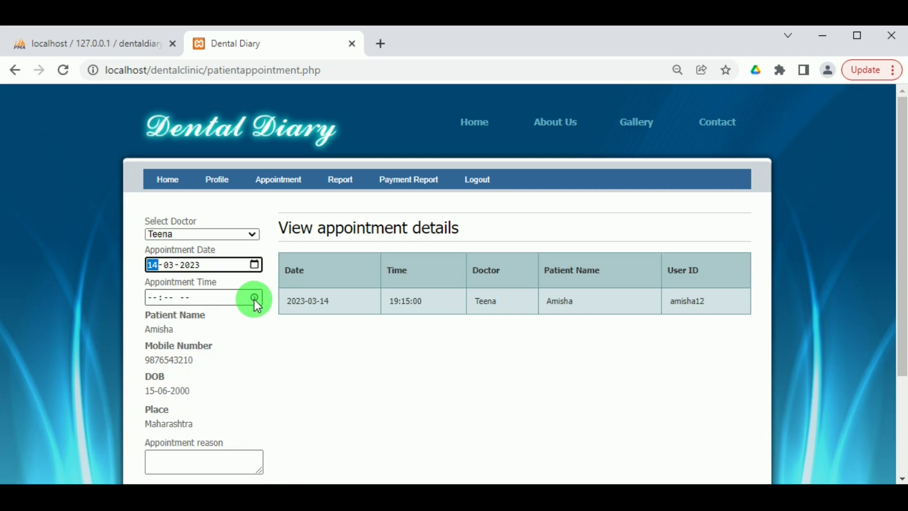
Set the time to 07:50 PM and the reason to 'Teeth ache', then confirm the booking.
click(254, 299)
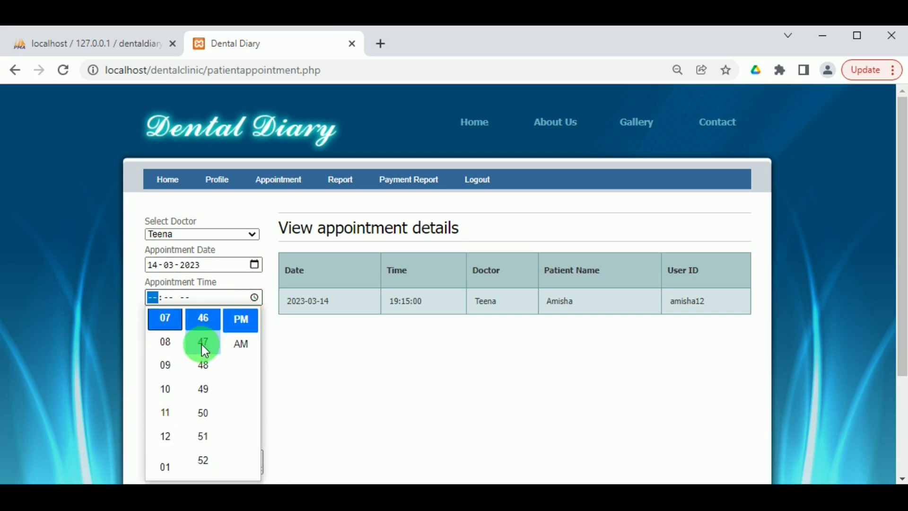
click(203, 413)
click(243, 320)
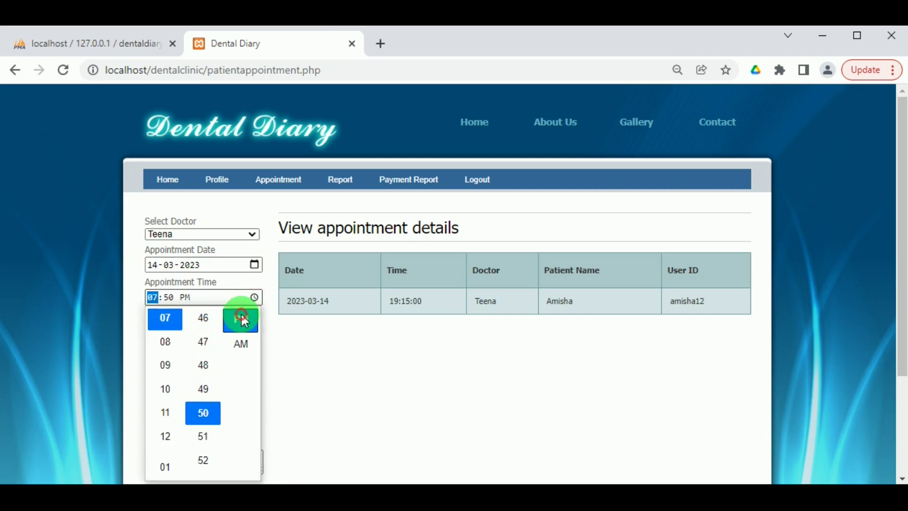
click(267, 356)
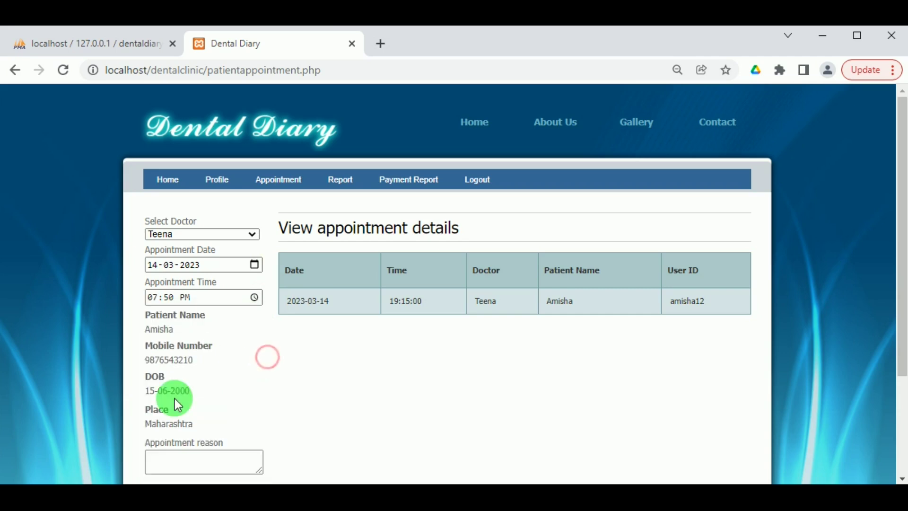
scroll(182, 435, down, 2)
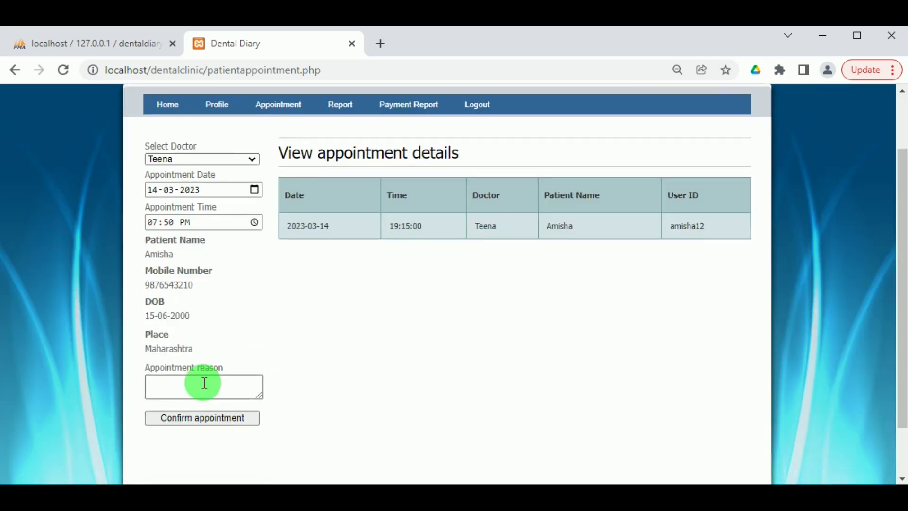
click(189, 386)
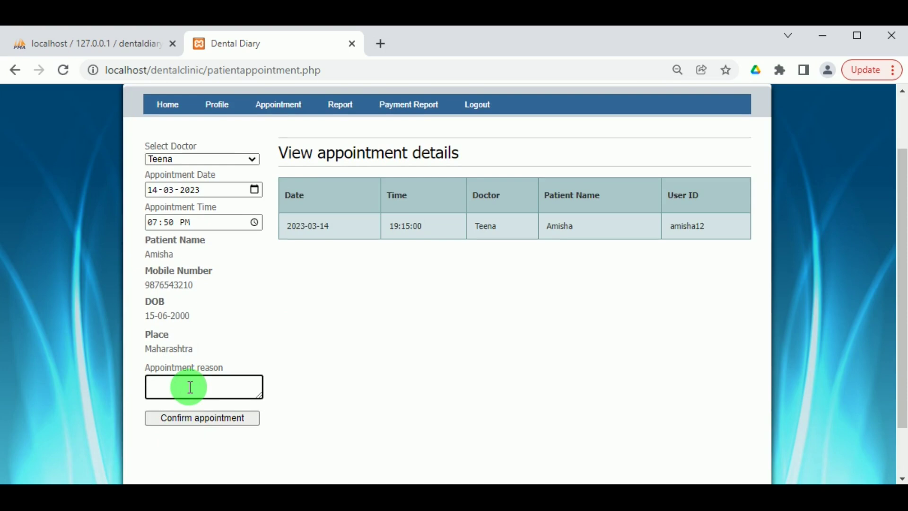
text(Teeth ache)
click(238, 418)
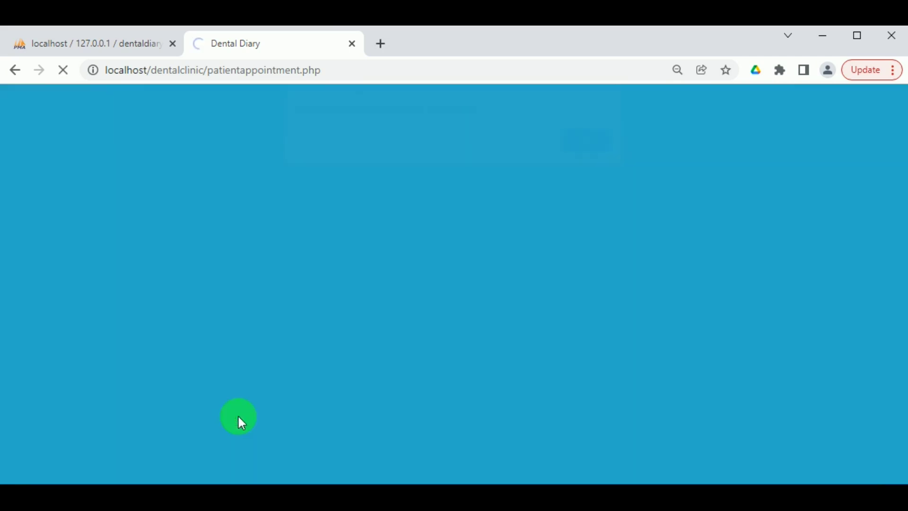
click(602, 153)
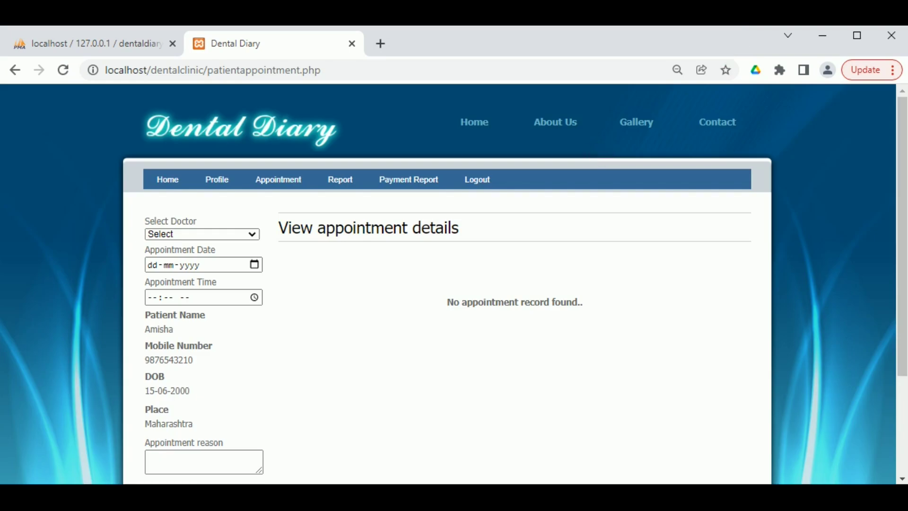
mouse_move(254, 178)
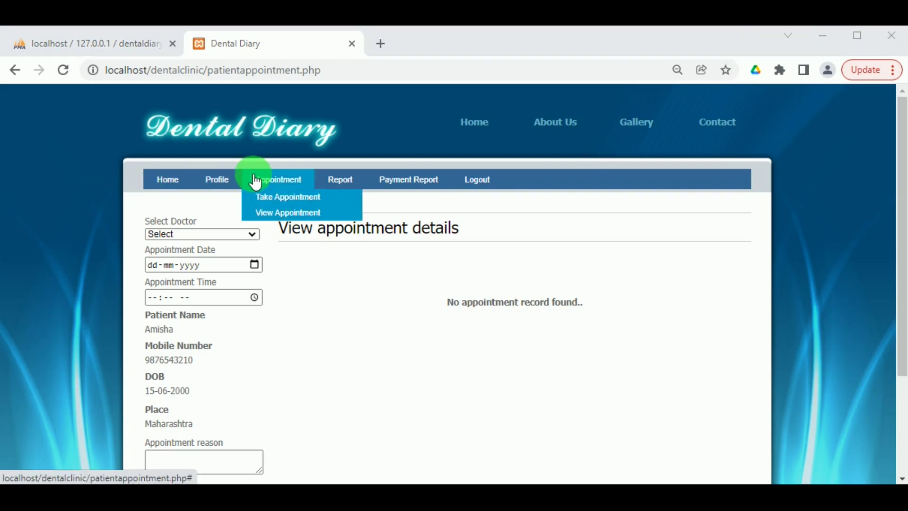
click(267, 215)
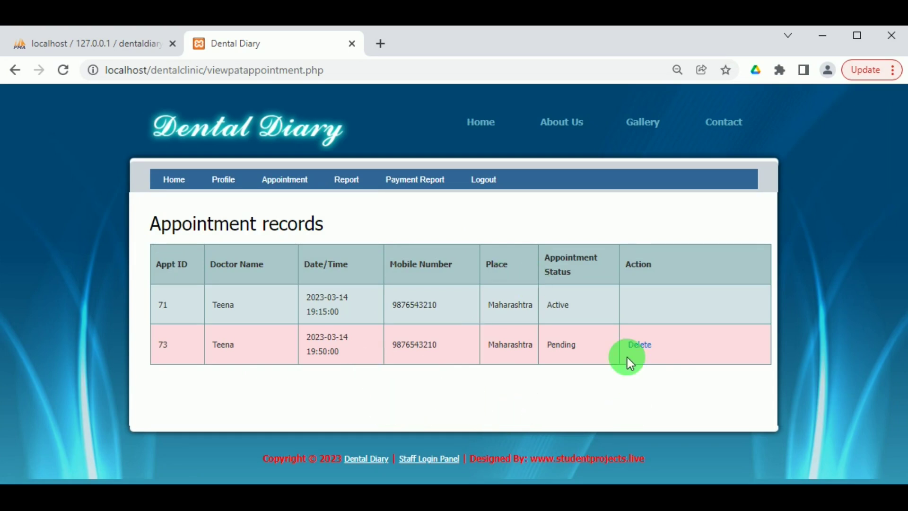
click(487, 178)
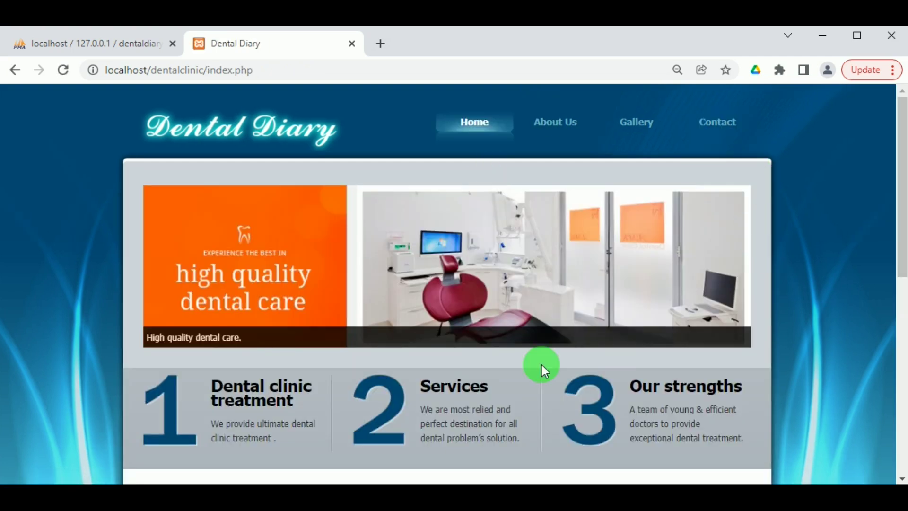
scroll(353, 390, down, 5)
scroll(351, 385, up, 3)
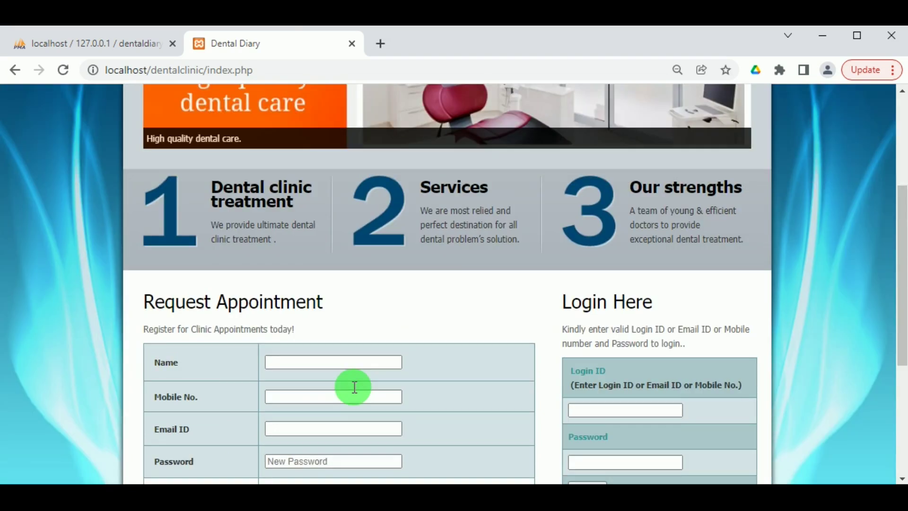
scroll(425, 318, down, 5)
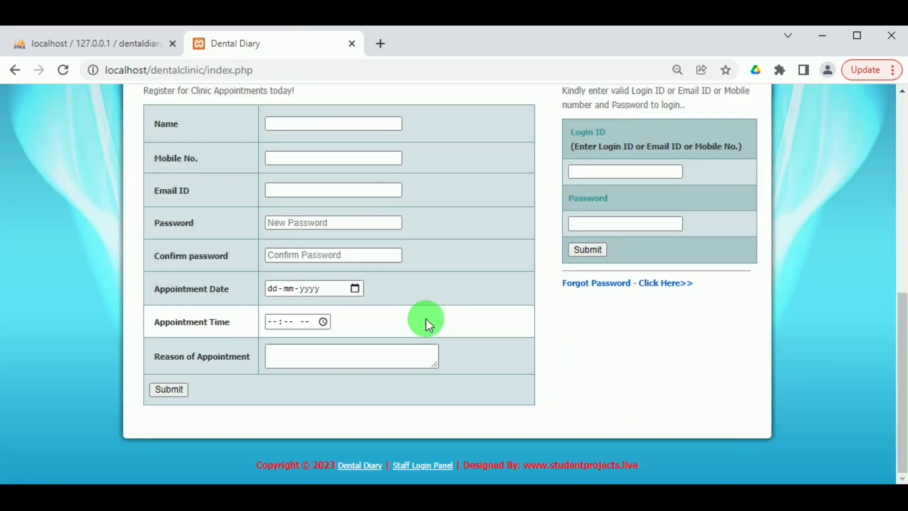
scroll(681, 310, up, 10)
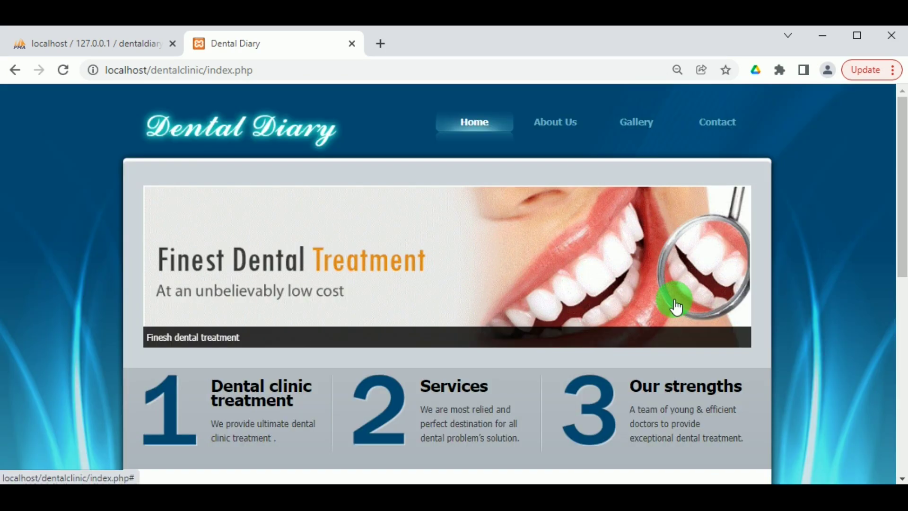